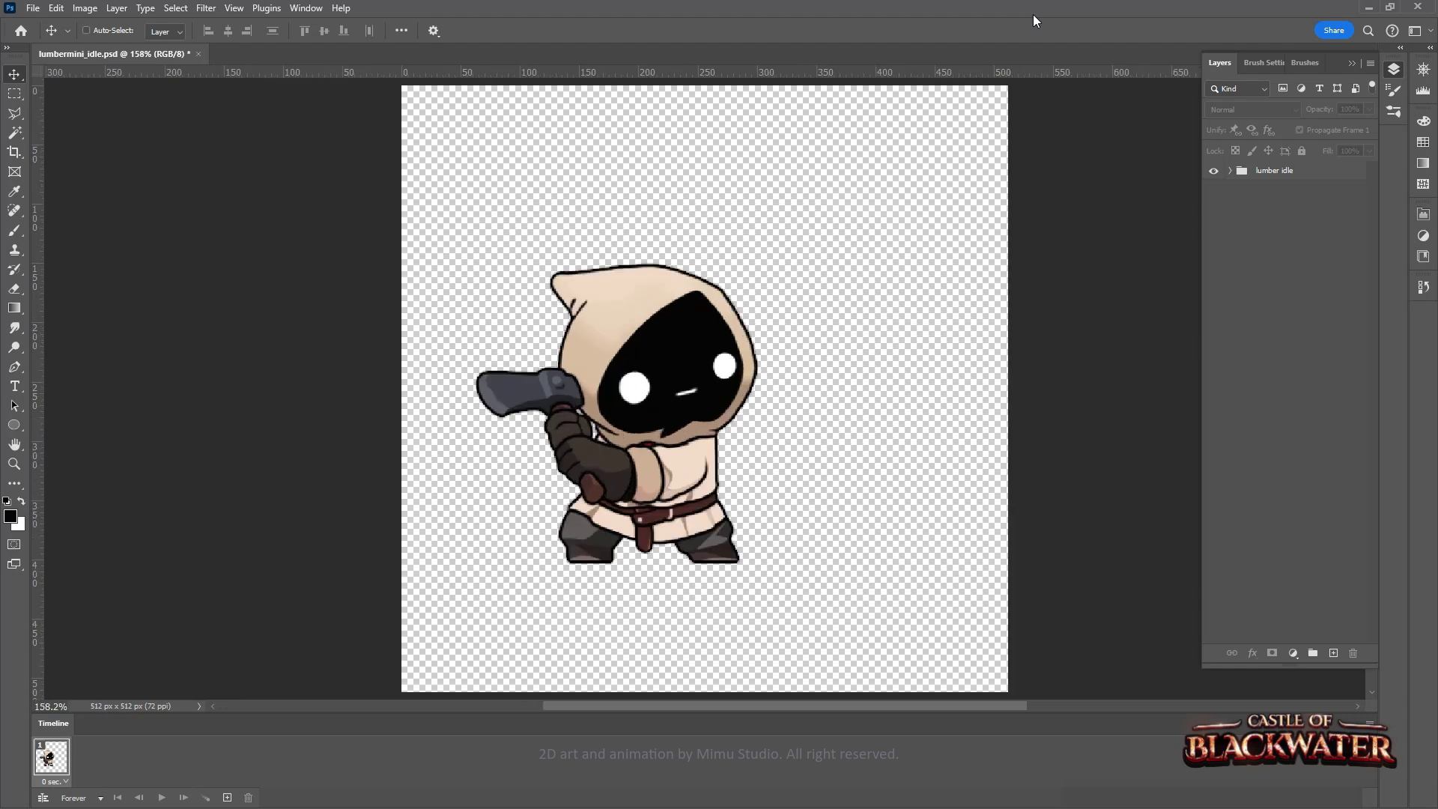
Slightly warp the body layer of the lumber idle copy pose
key("ctrl+t")
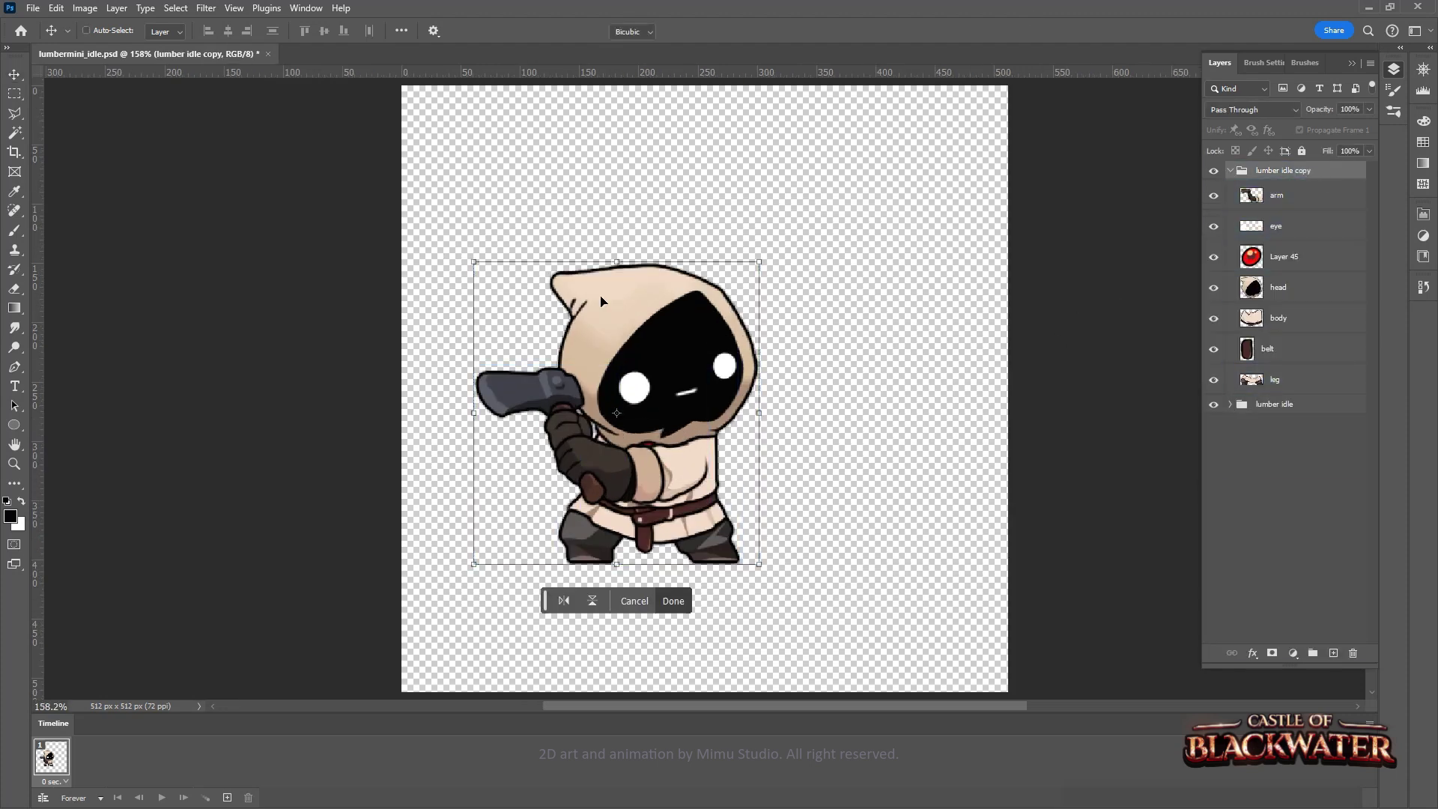
type("102")
key("Return")
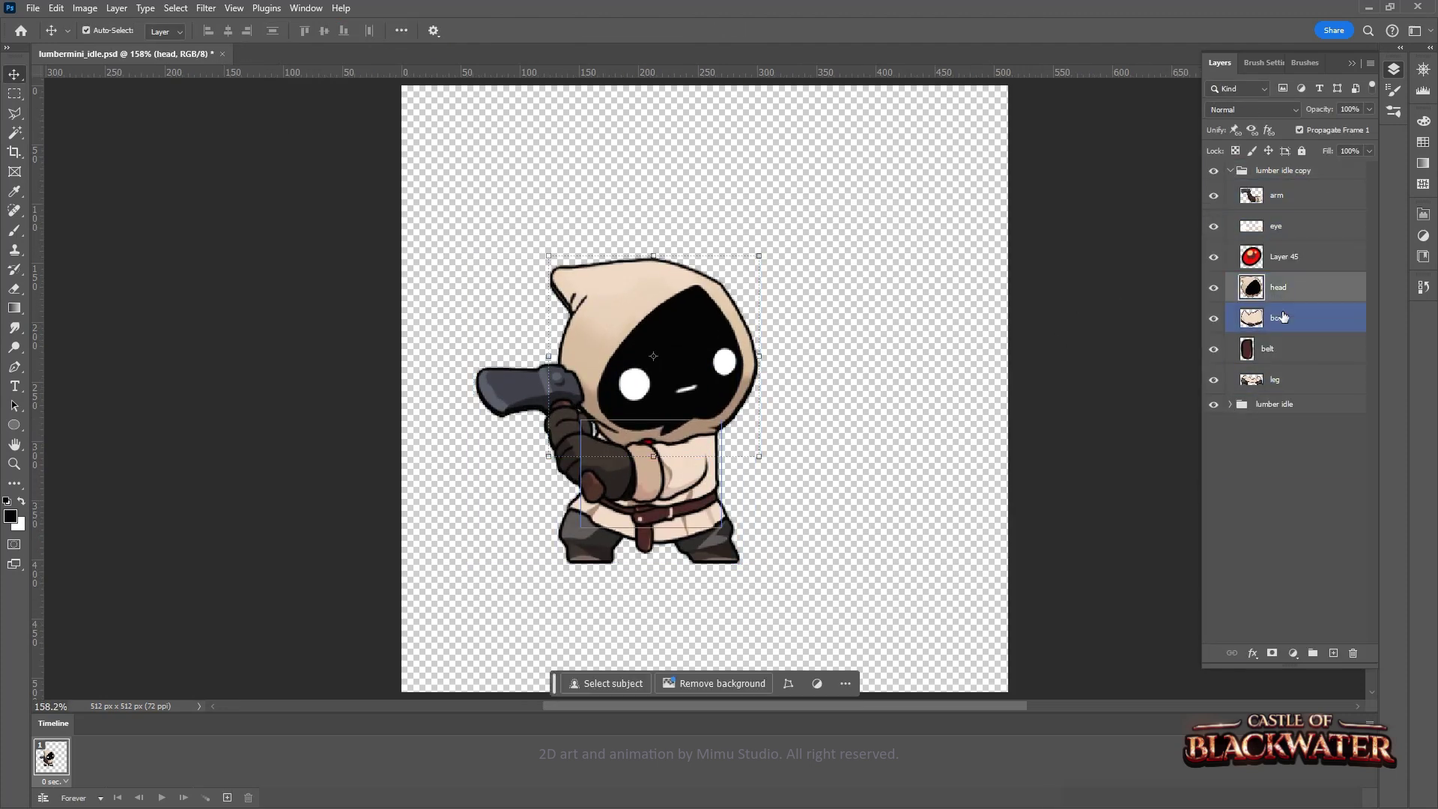
left_click(1229, 171)
key("ctrl+z")
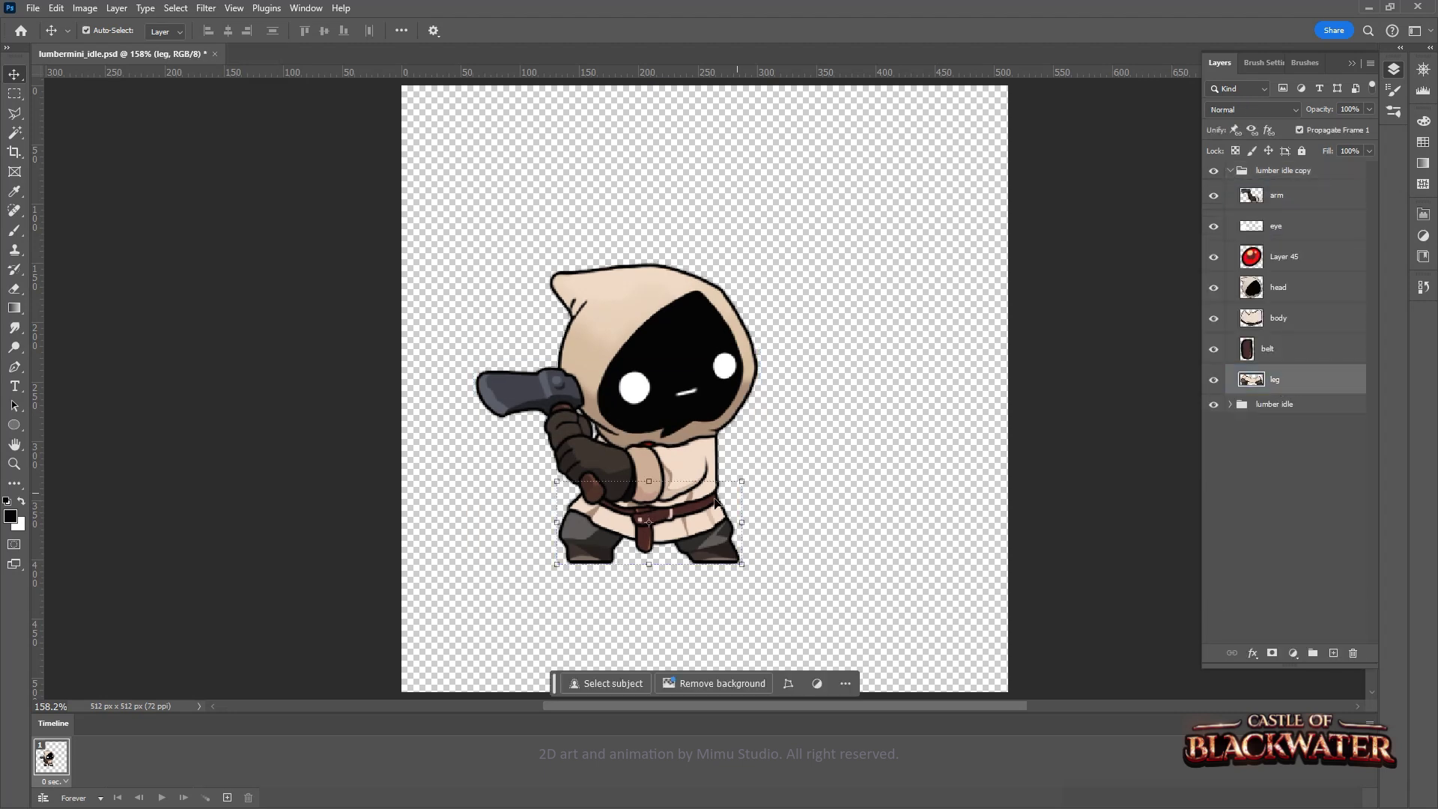
key("ctrl+z")
key("ctrl+z")
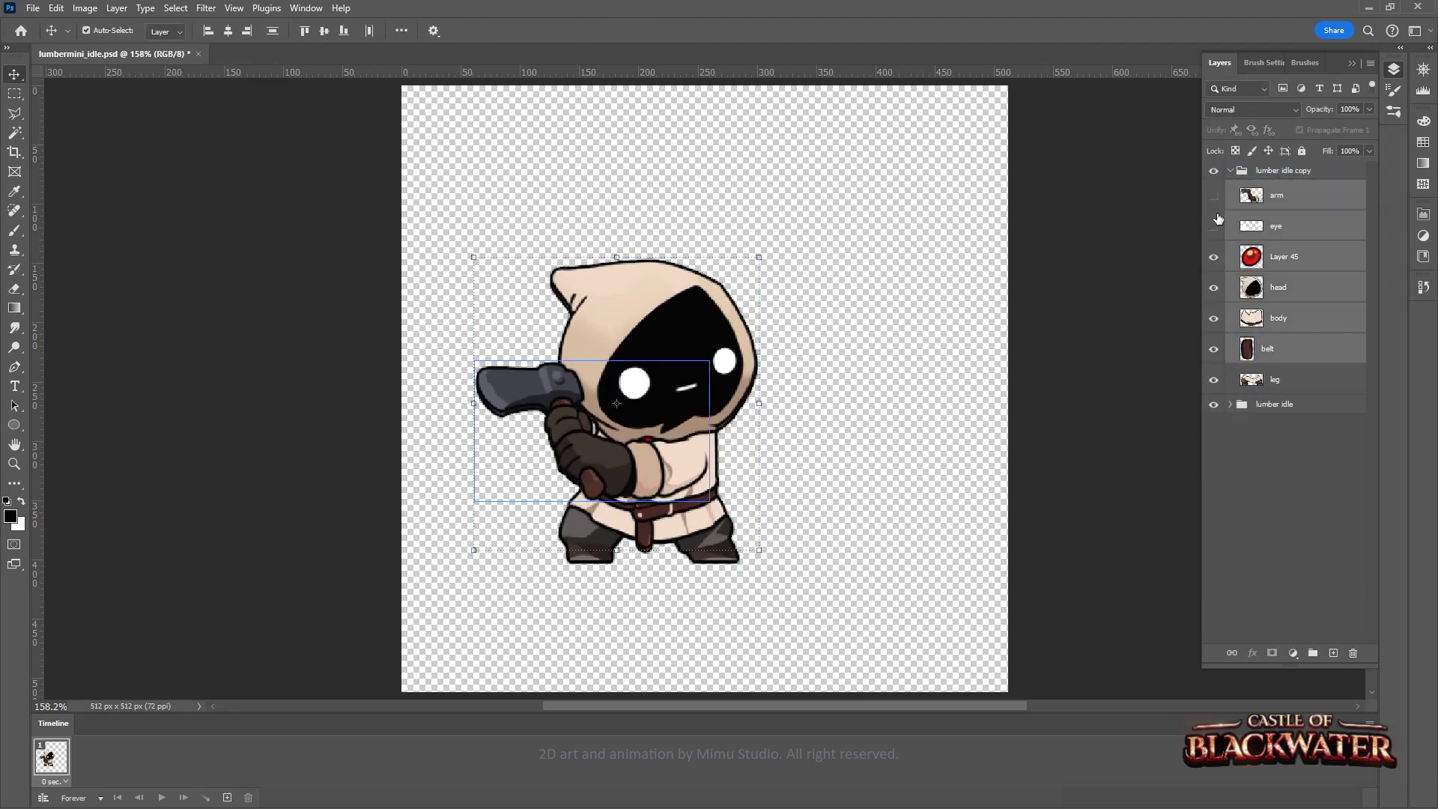
left_click(1313, 319)
key("ctrl+t")
key("Return")
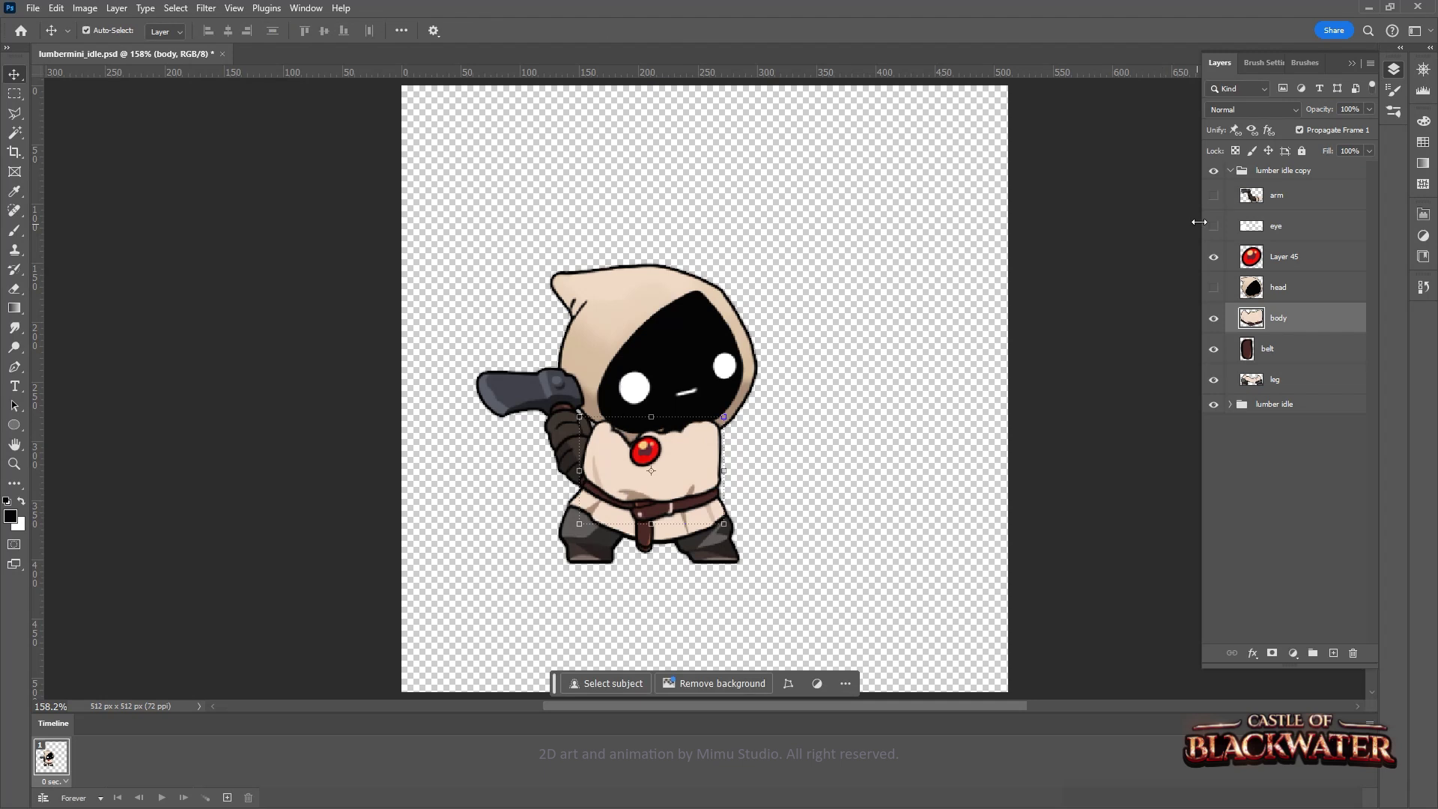
Show the hidden arm and eye layers and warp the head layer
left_click_drag(1213, 195, 1213, 225)
left_click(1295, 287)
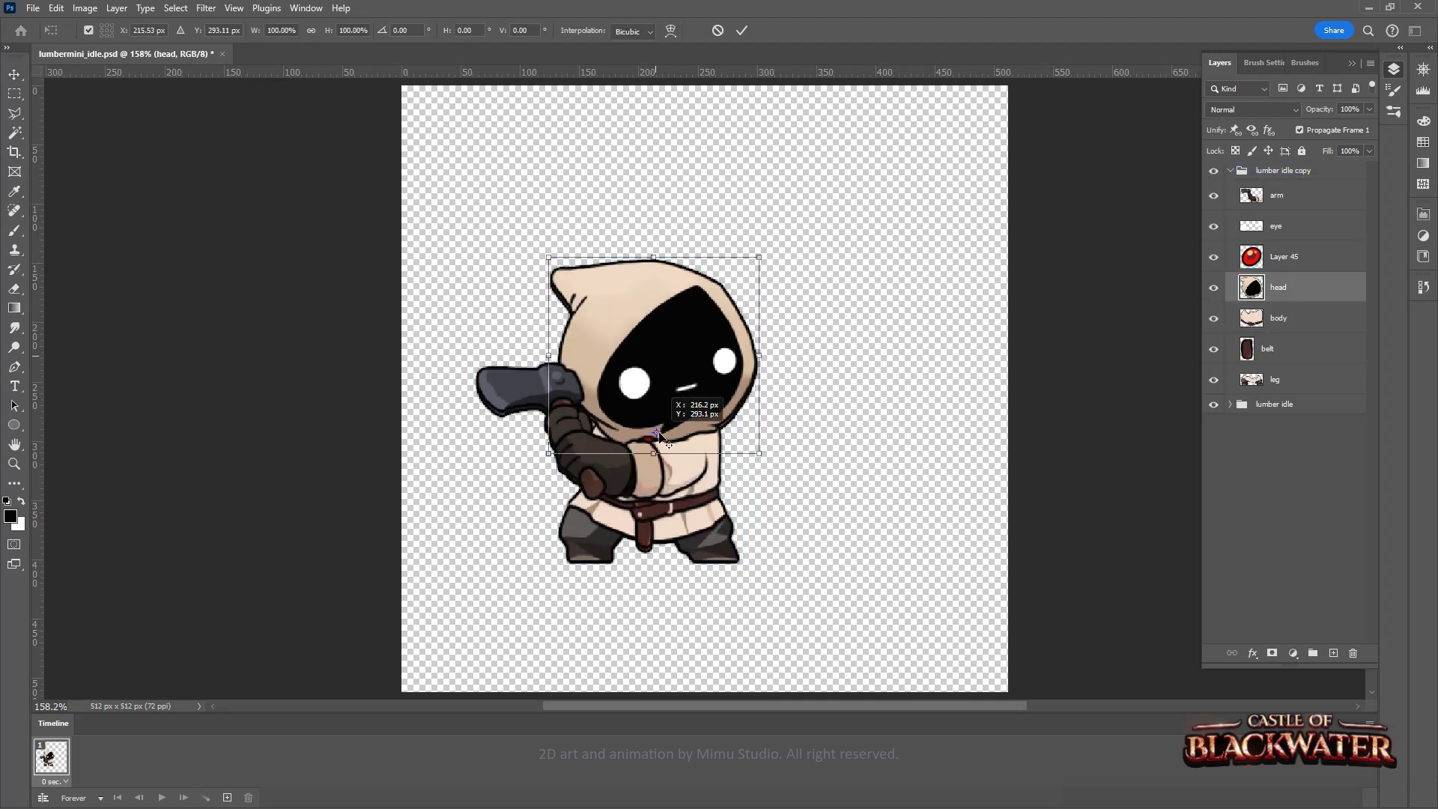
left_click(1222, 172)
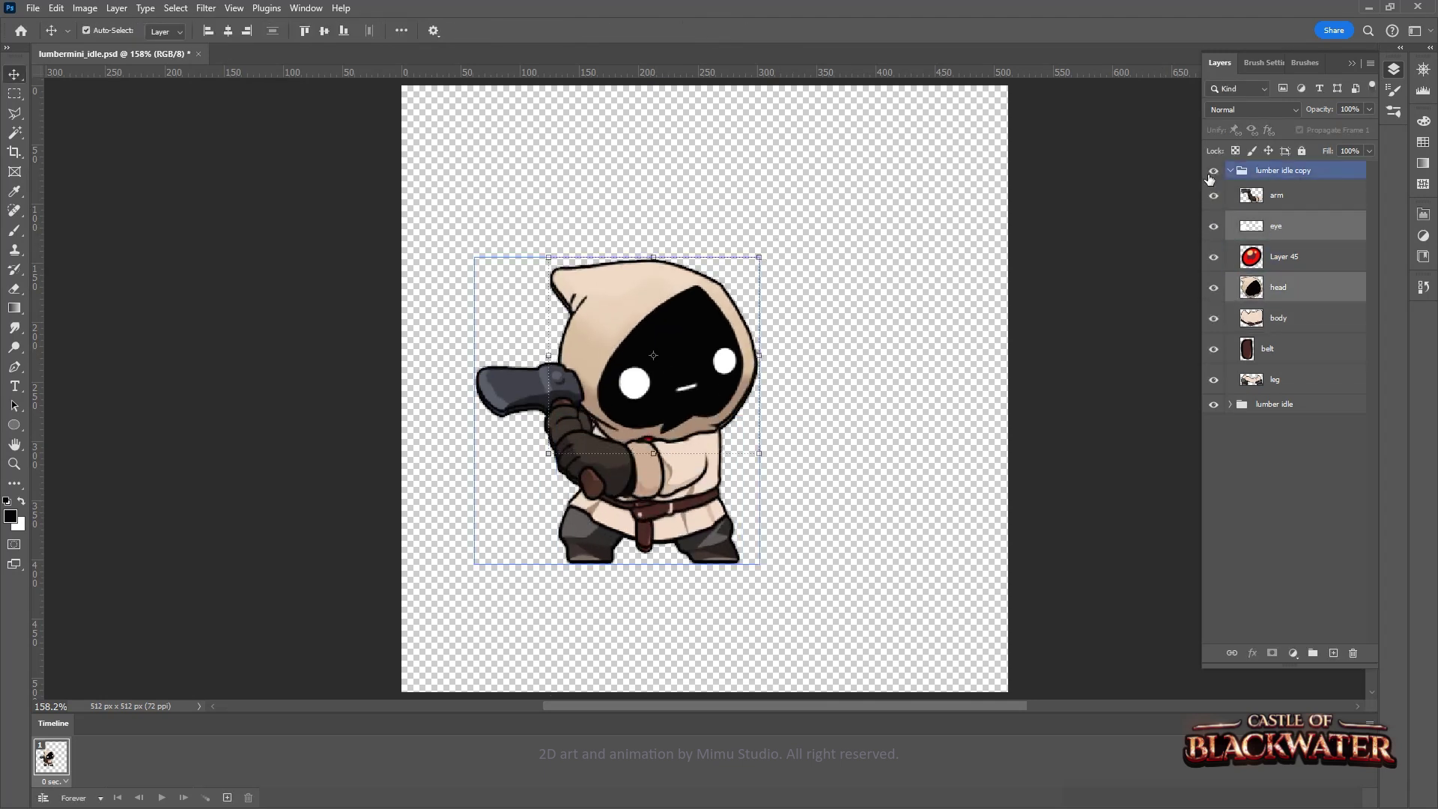
left_click(1213, 405)
key("ctrl+t")
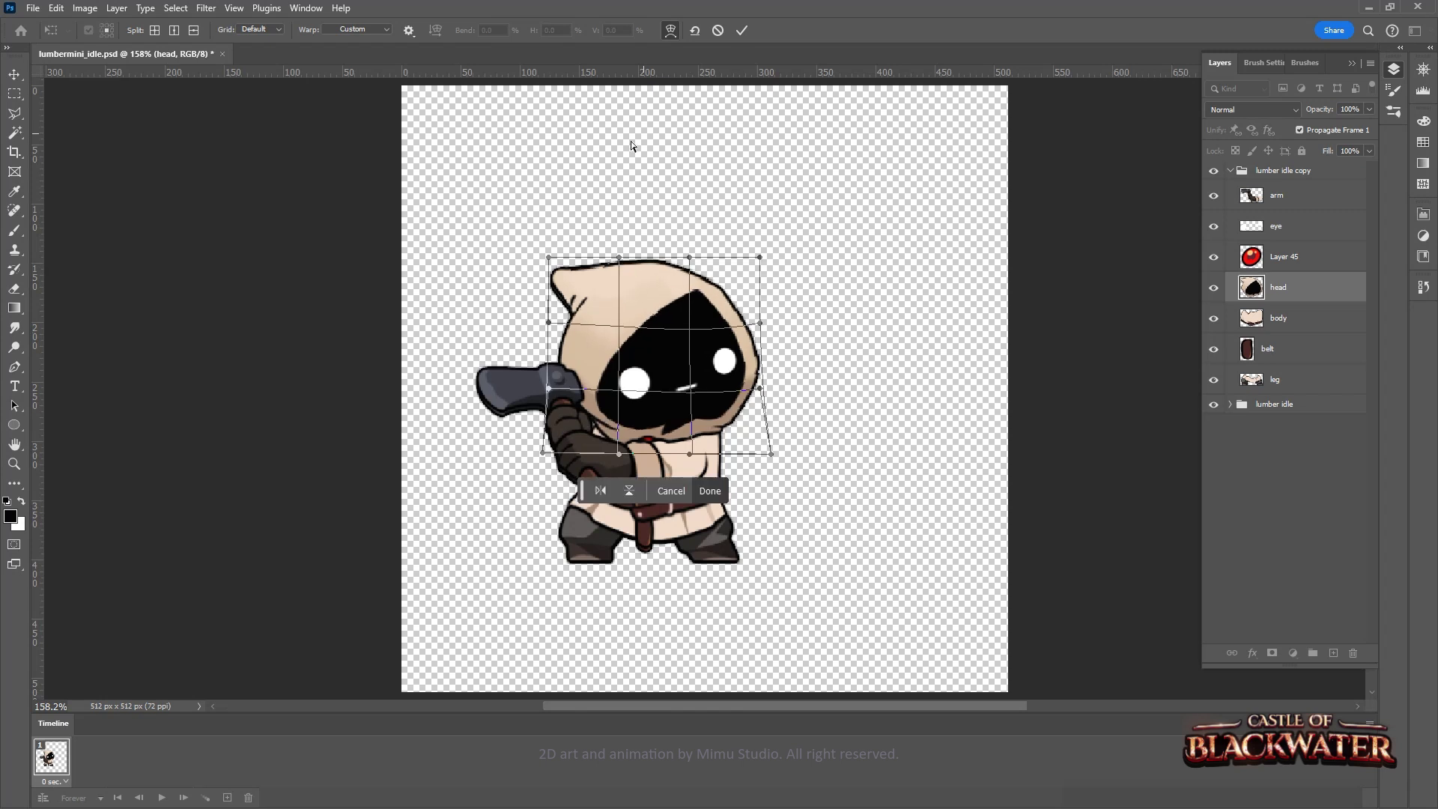
key("Return")
Warp the arm layer, then duplicate the group as lumber idle copy 2
left_click(1281, 170)
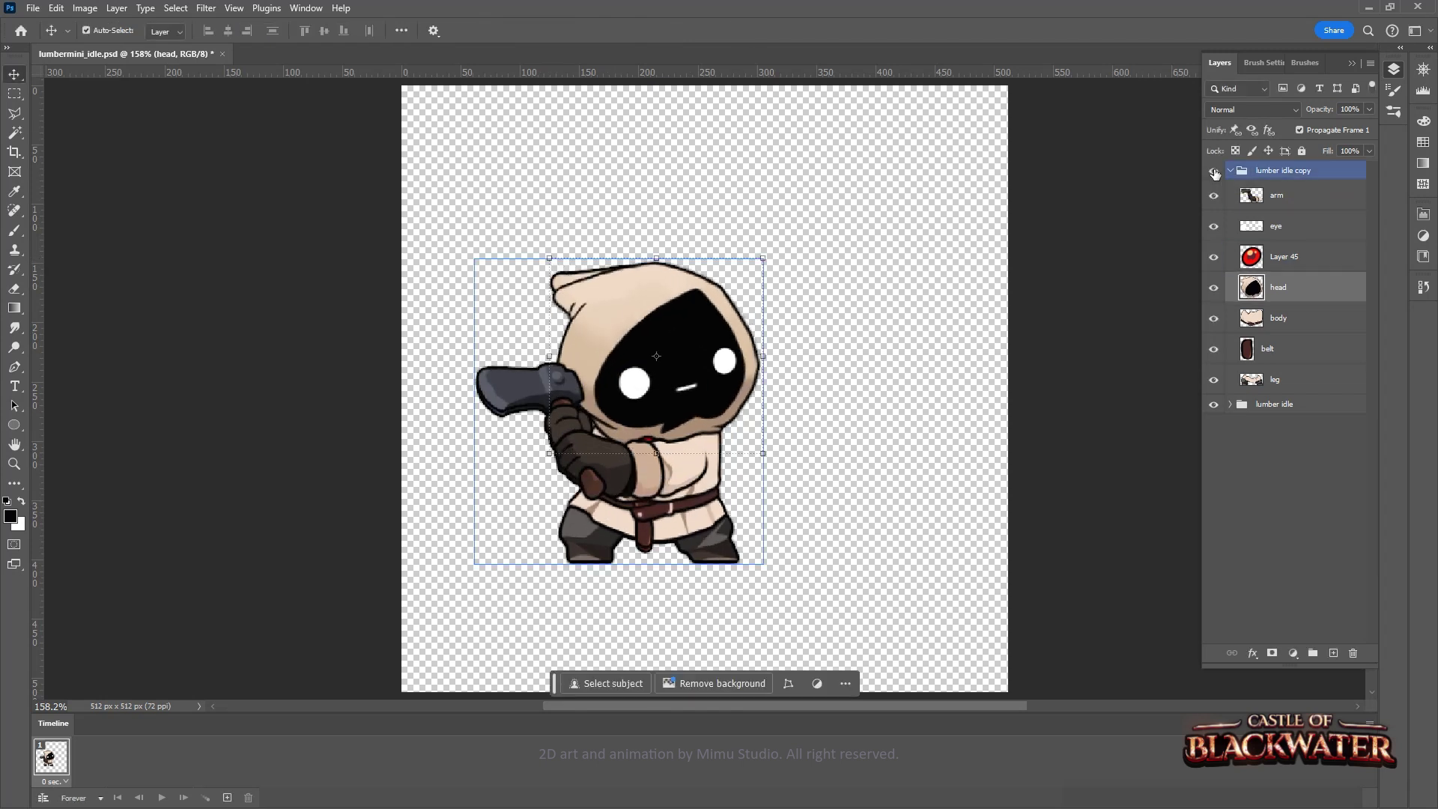
left_click(1295, 195)
key("ctrl+t")
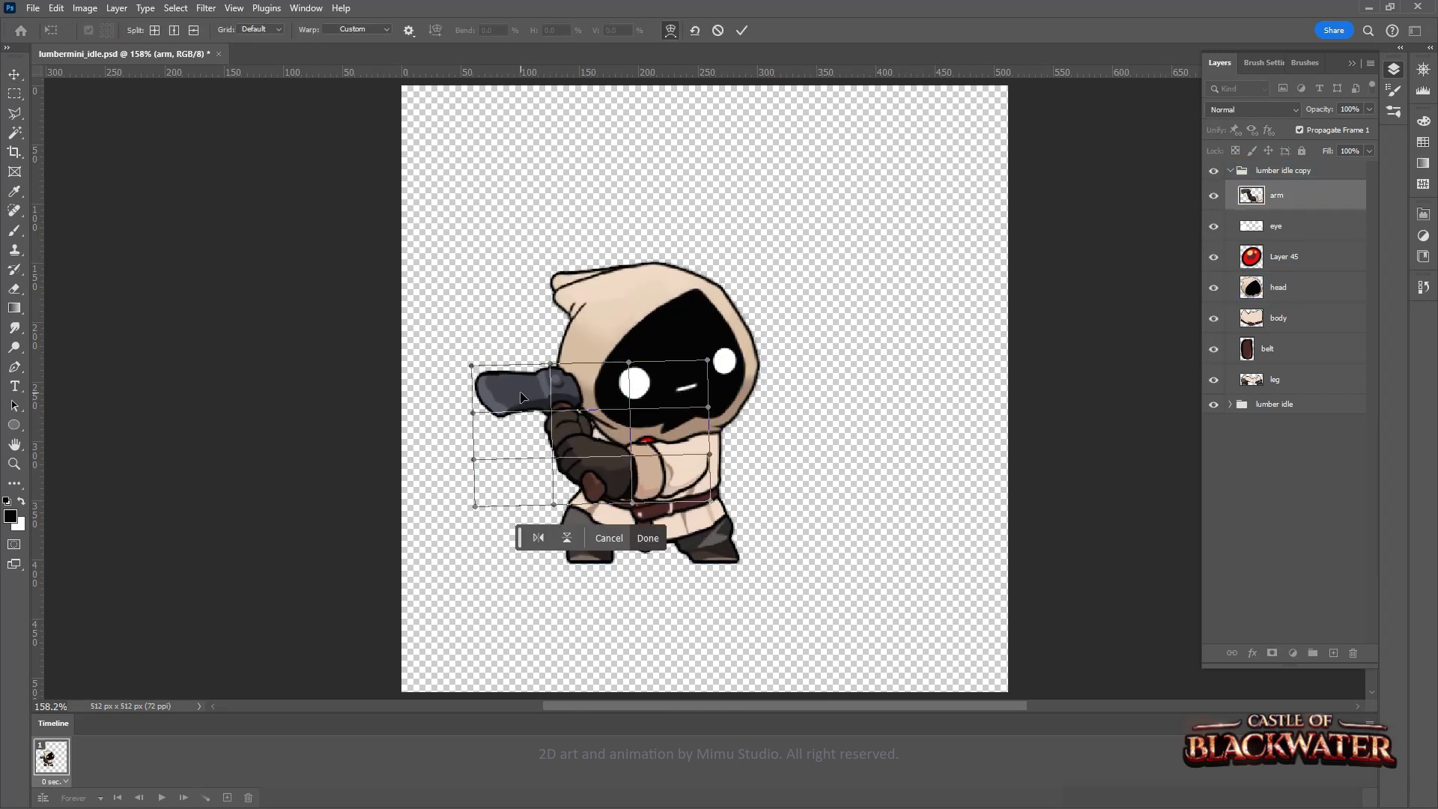
key("Return")
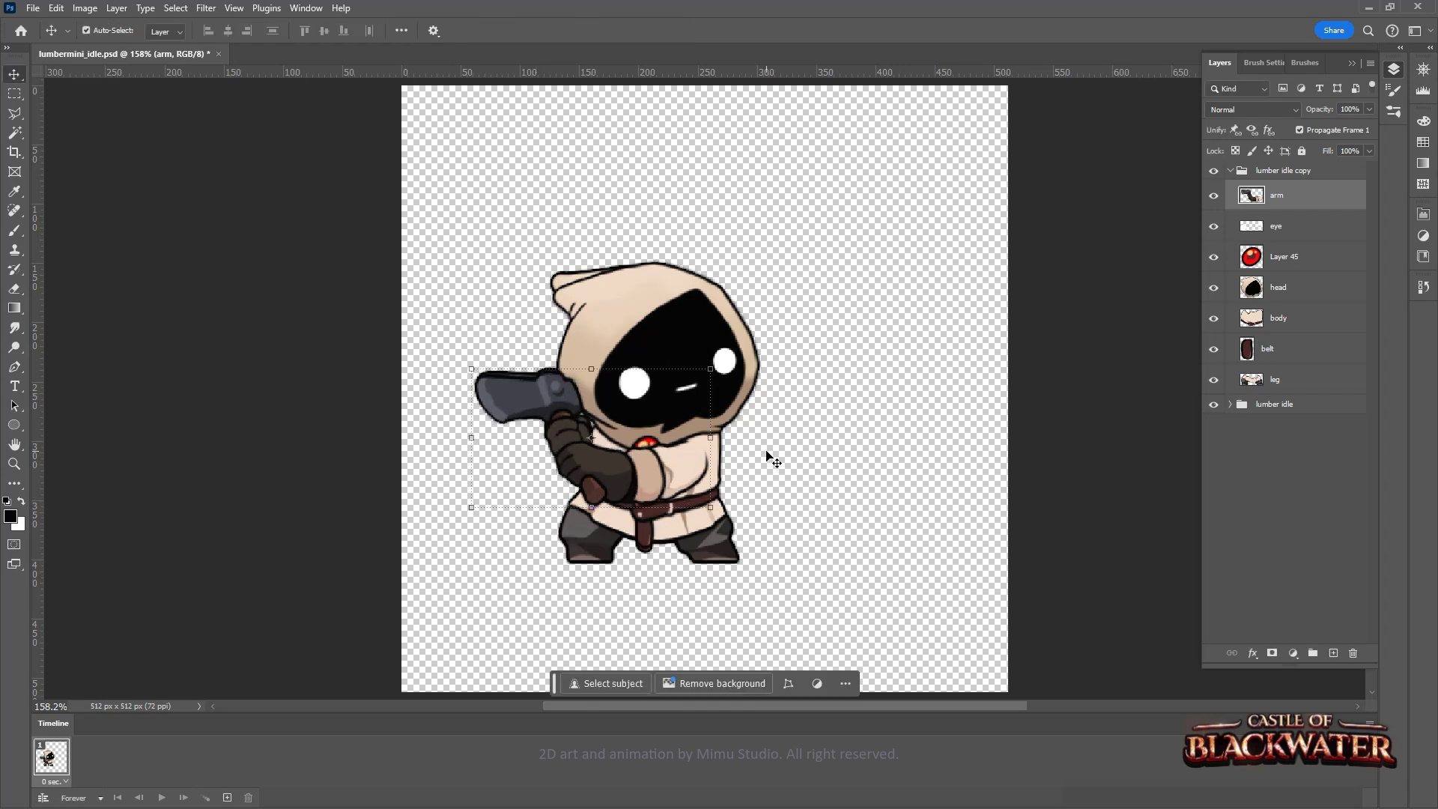
left_click(1274, 171)
key("ctrl+j")
Zoom in and go through the arm, face, head and body layers of lumber idle copy 2
left_click(1230, 171)
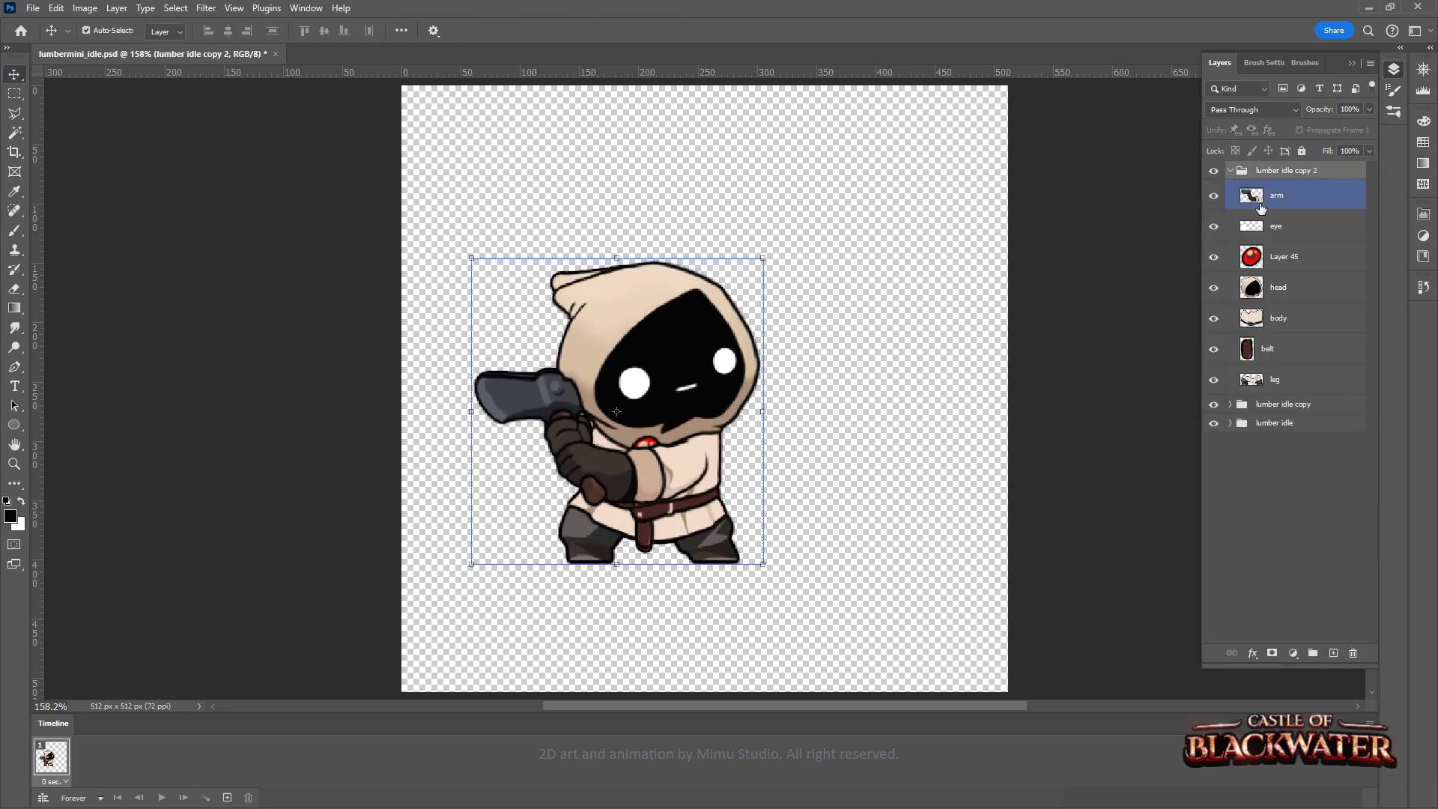
left_click(648, 417)
key("ctrl+plus")
left_click(1296, 287)
left_click(1296, 226, "shift")
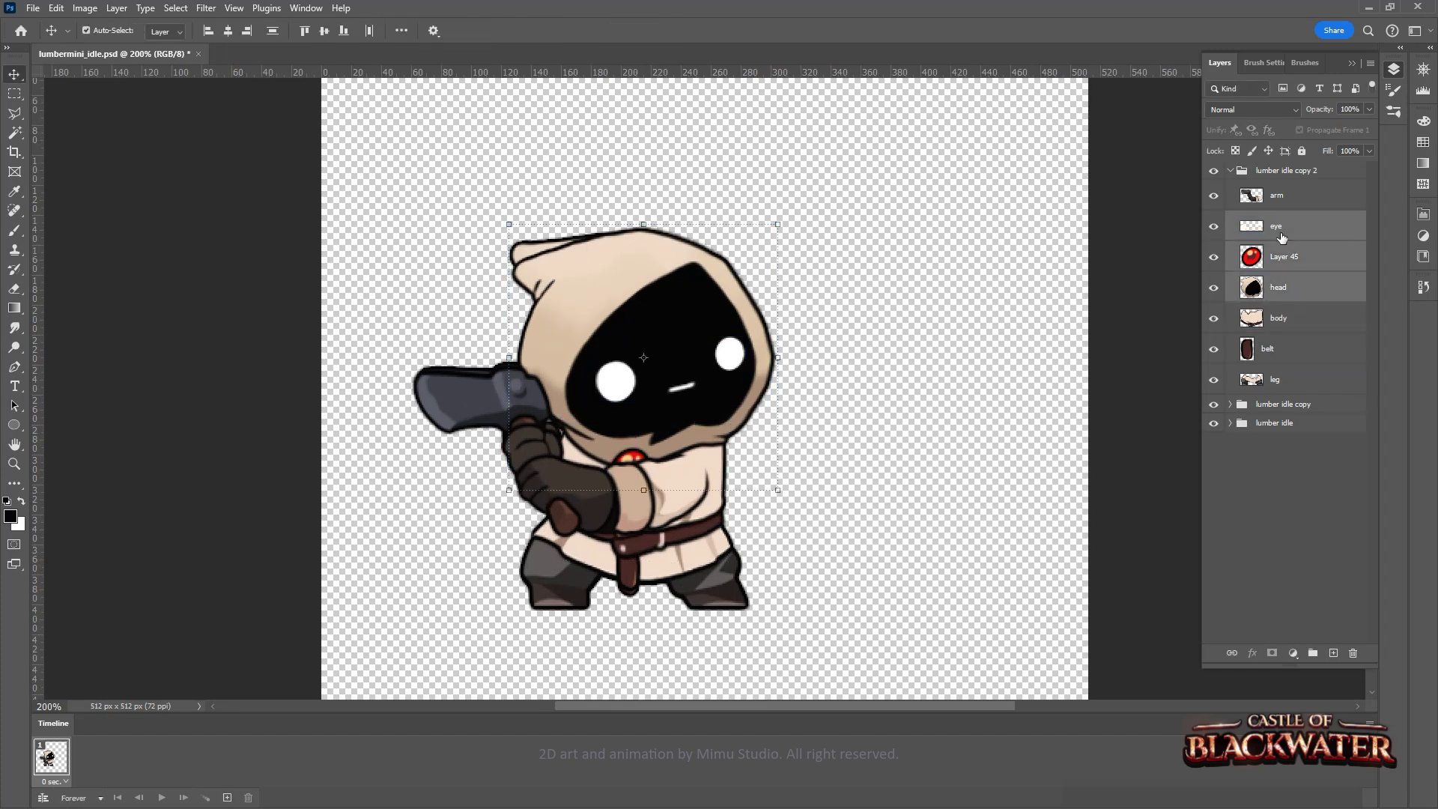
left_click(1312, 211)
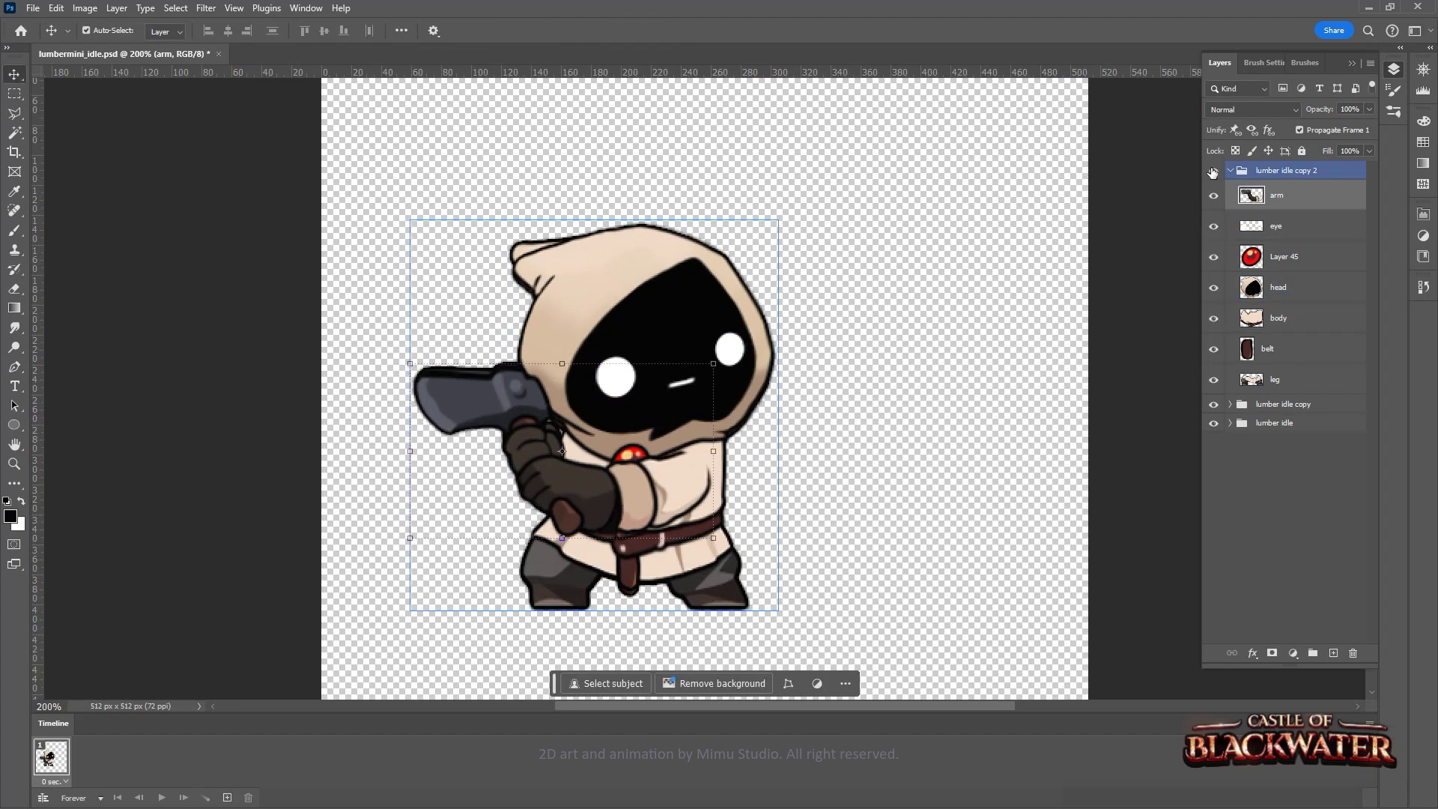
left_click(1266, 318)
left_click(1230, 170)
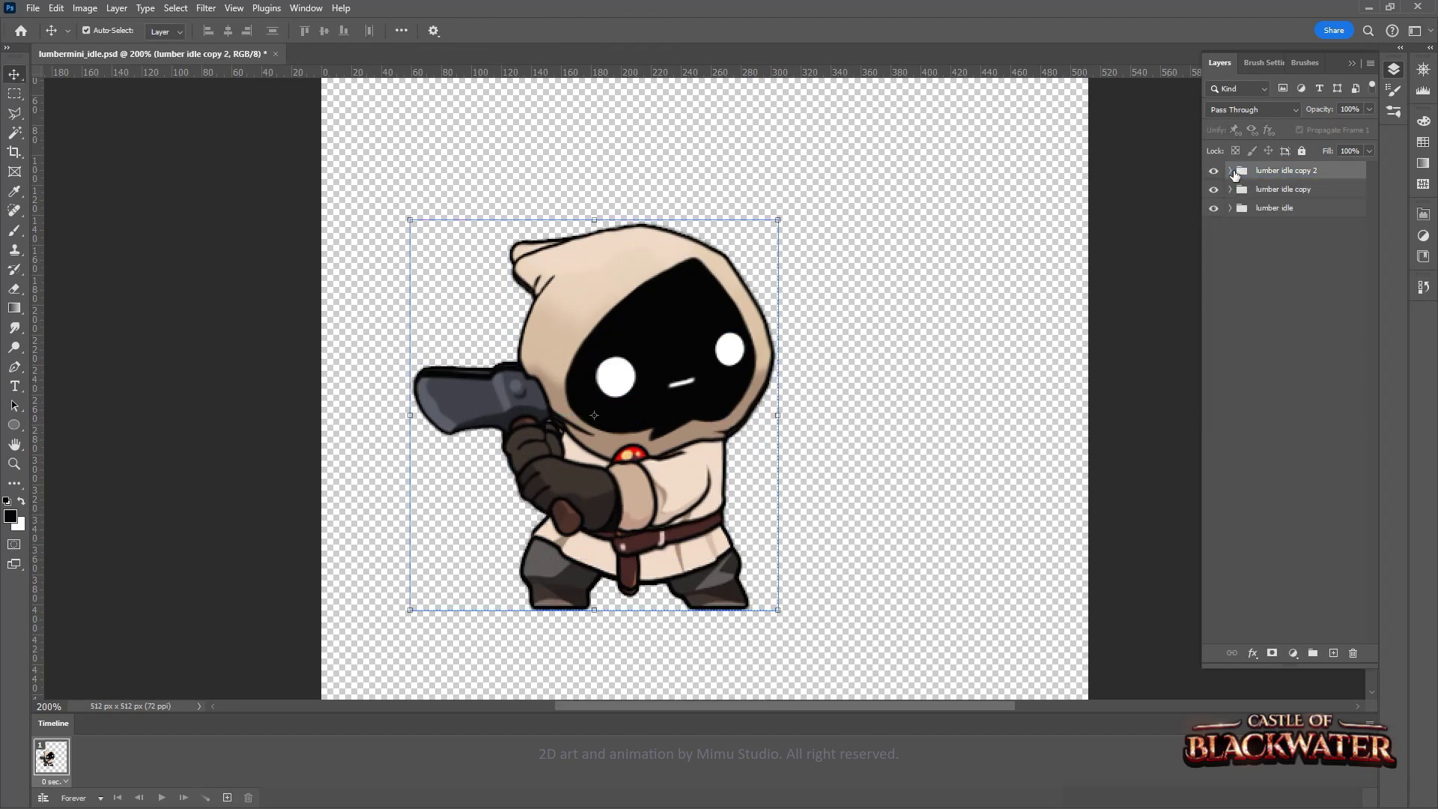
Warp the head of lumber idle copy 2 and collapse the group
key("ctrl+z")
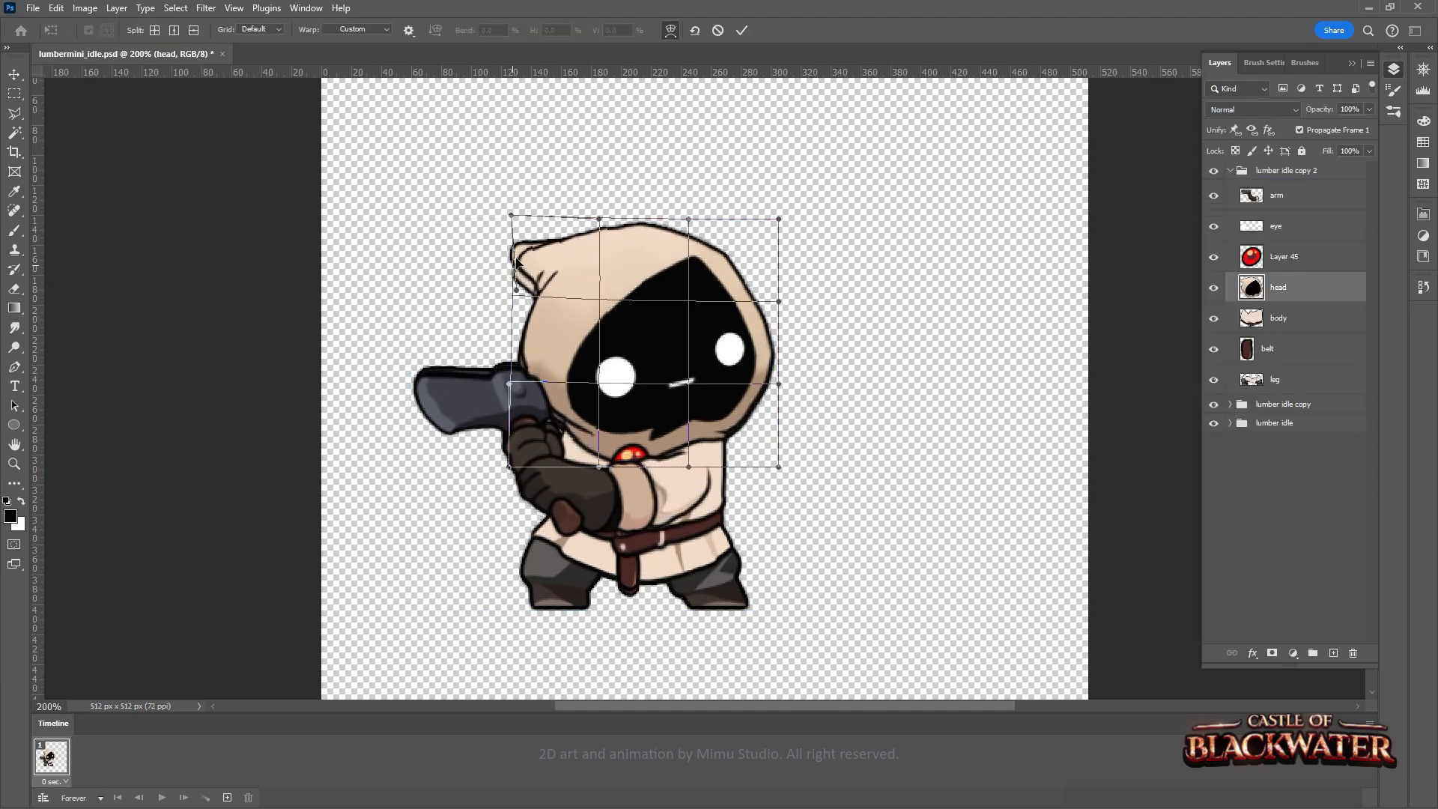
key("ctrl+z")
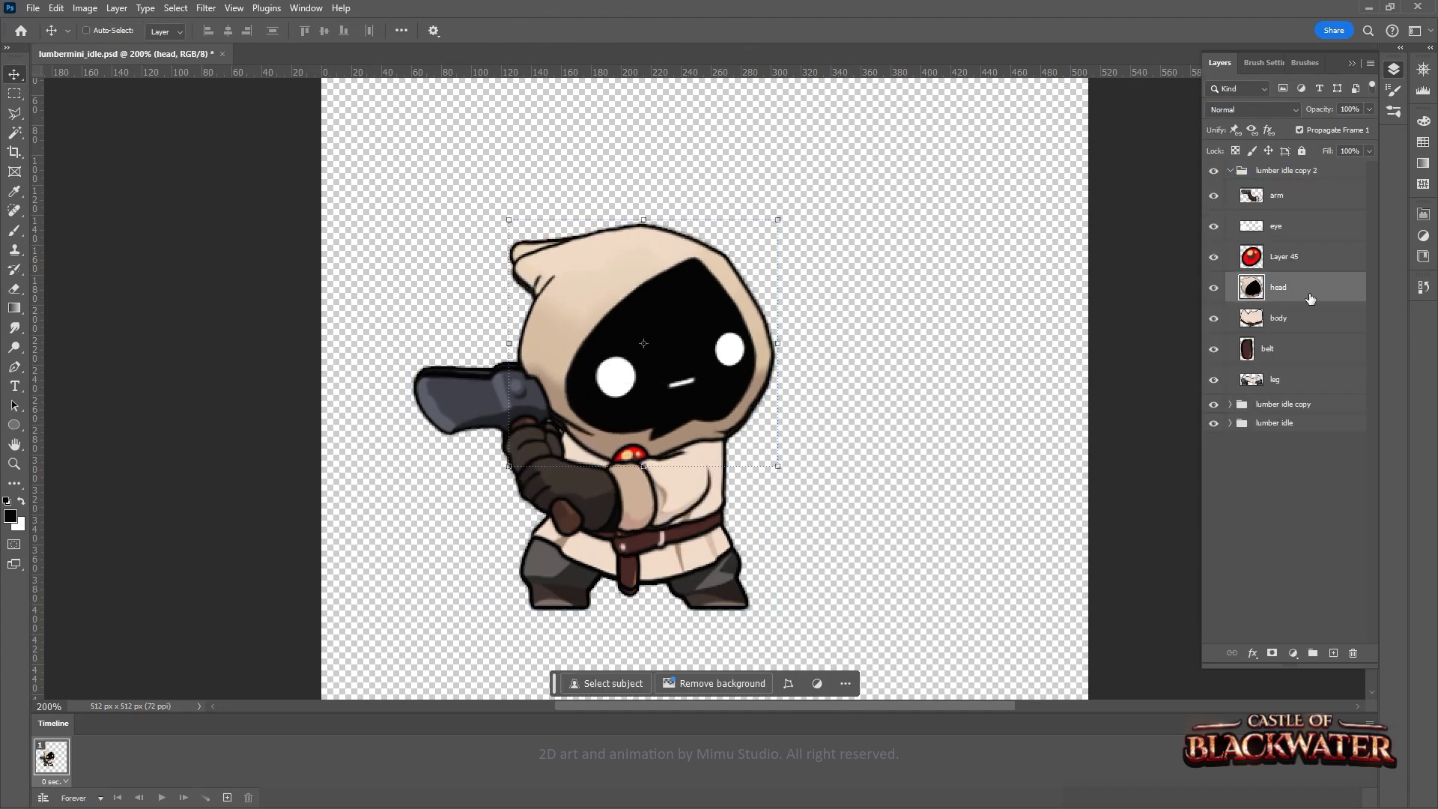
key("ctrl+t")
key("Escape")
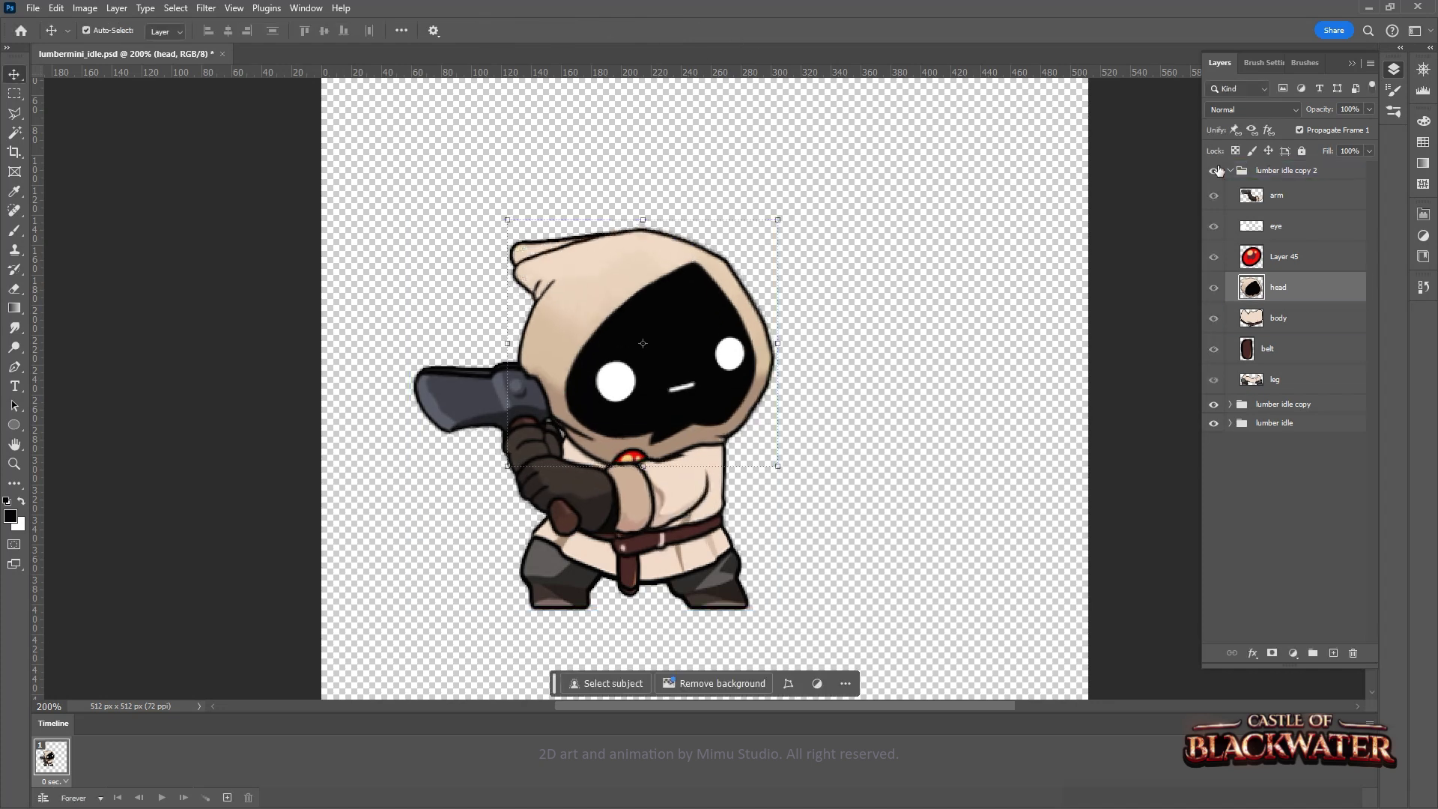
left_click(1286, 171)
left_click(1230, 171)
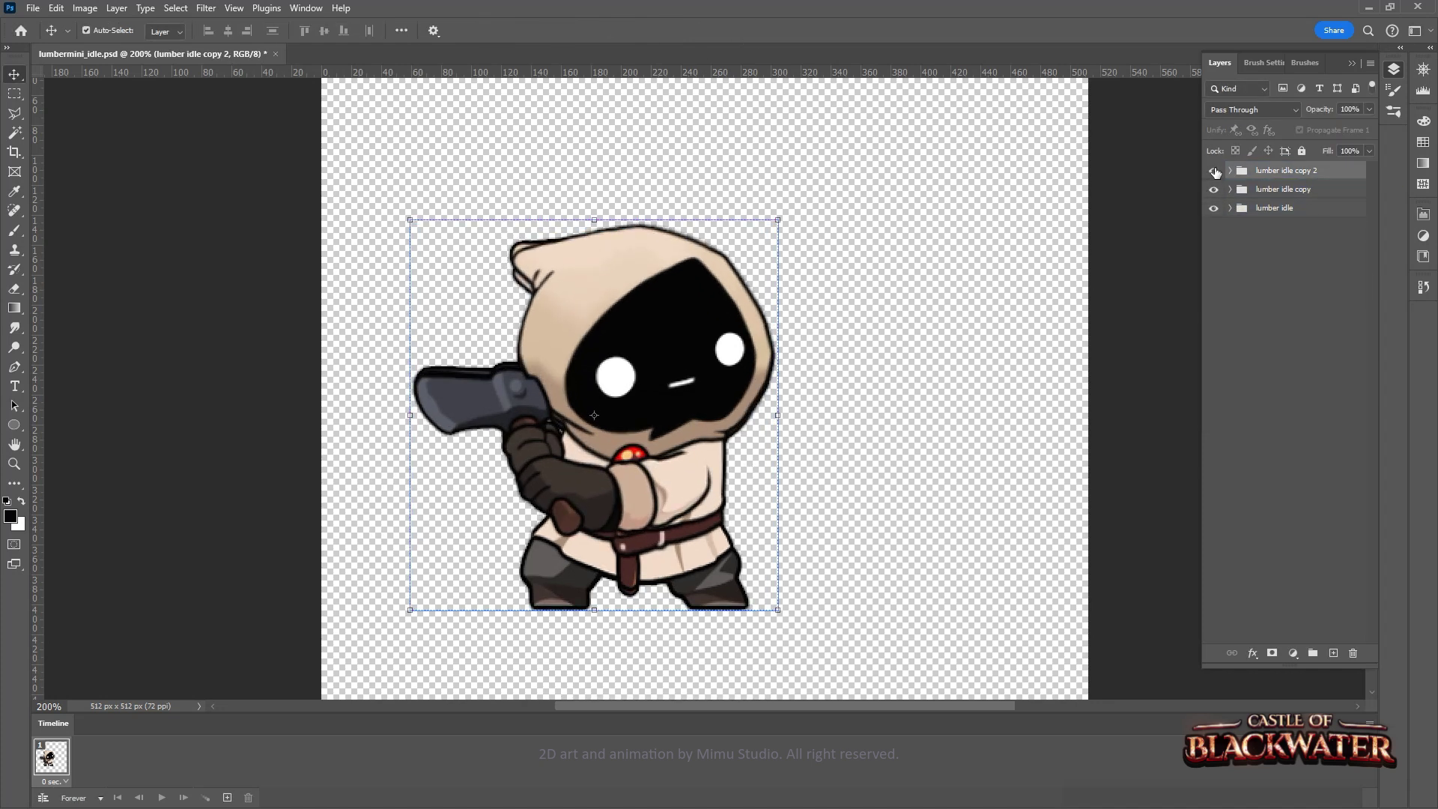
Duplicate the group as lumber idle copy 3 and warp its head
left_click_drag(1279, 204, 1290, 165)
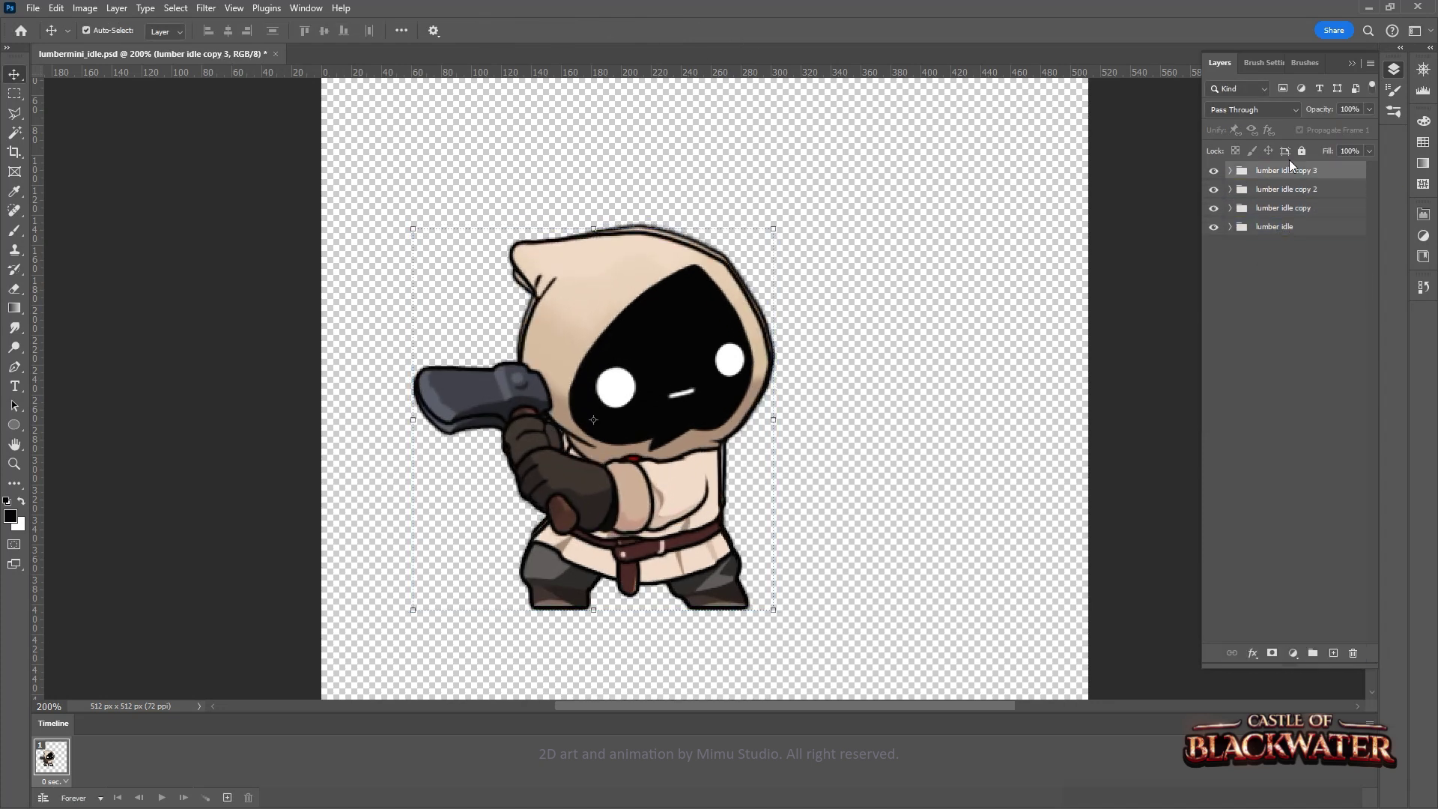
left_click(543, 233)
key("ctrl+t")
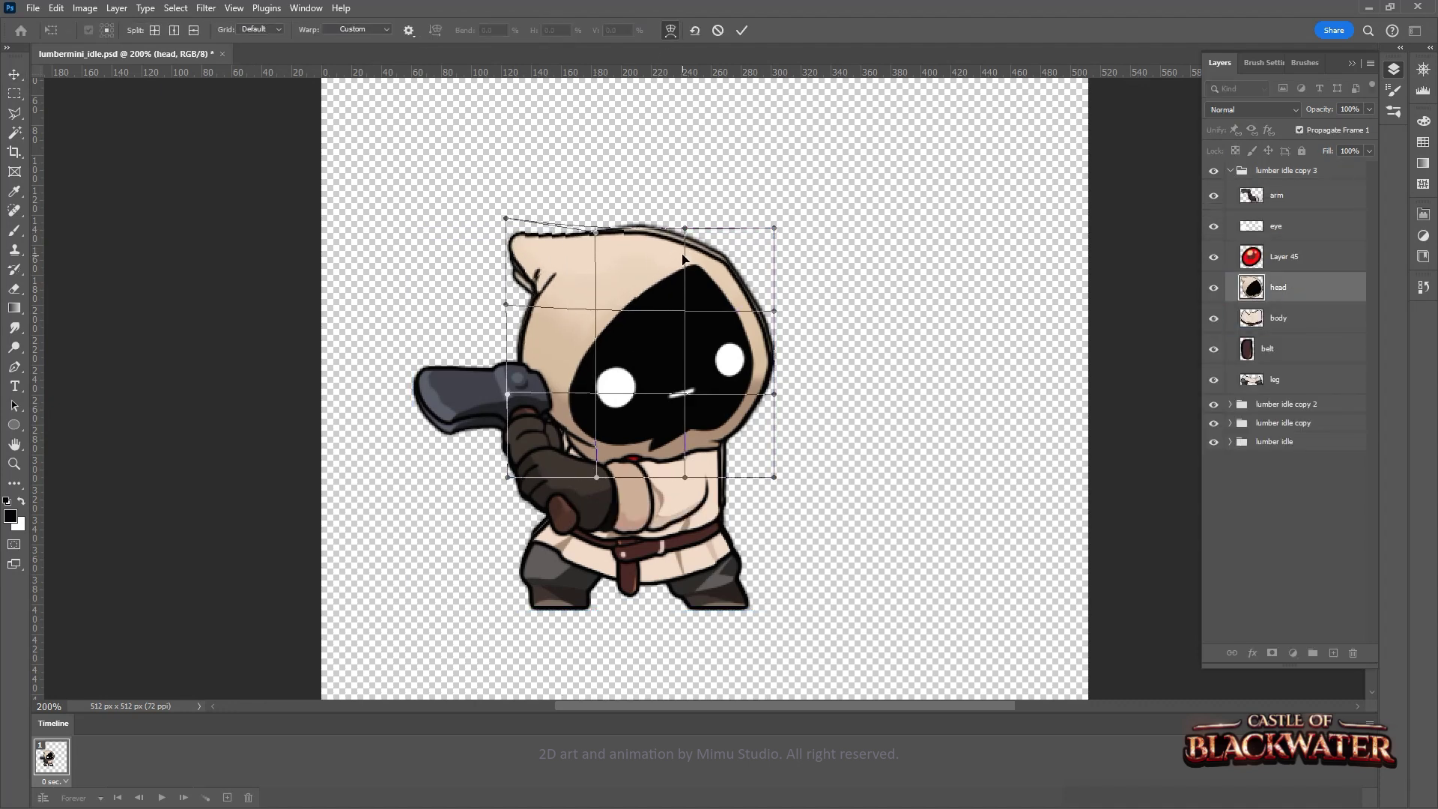
key("Return")
Transform the leg layer in lumber idle copy 3, then transform its arm
left_click(1278, 318)
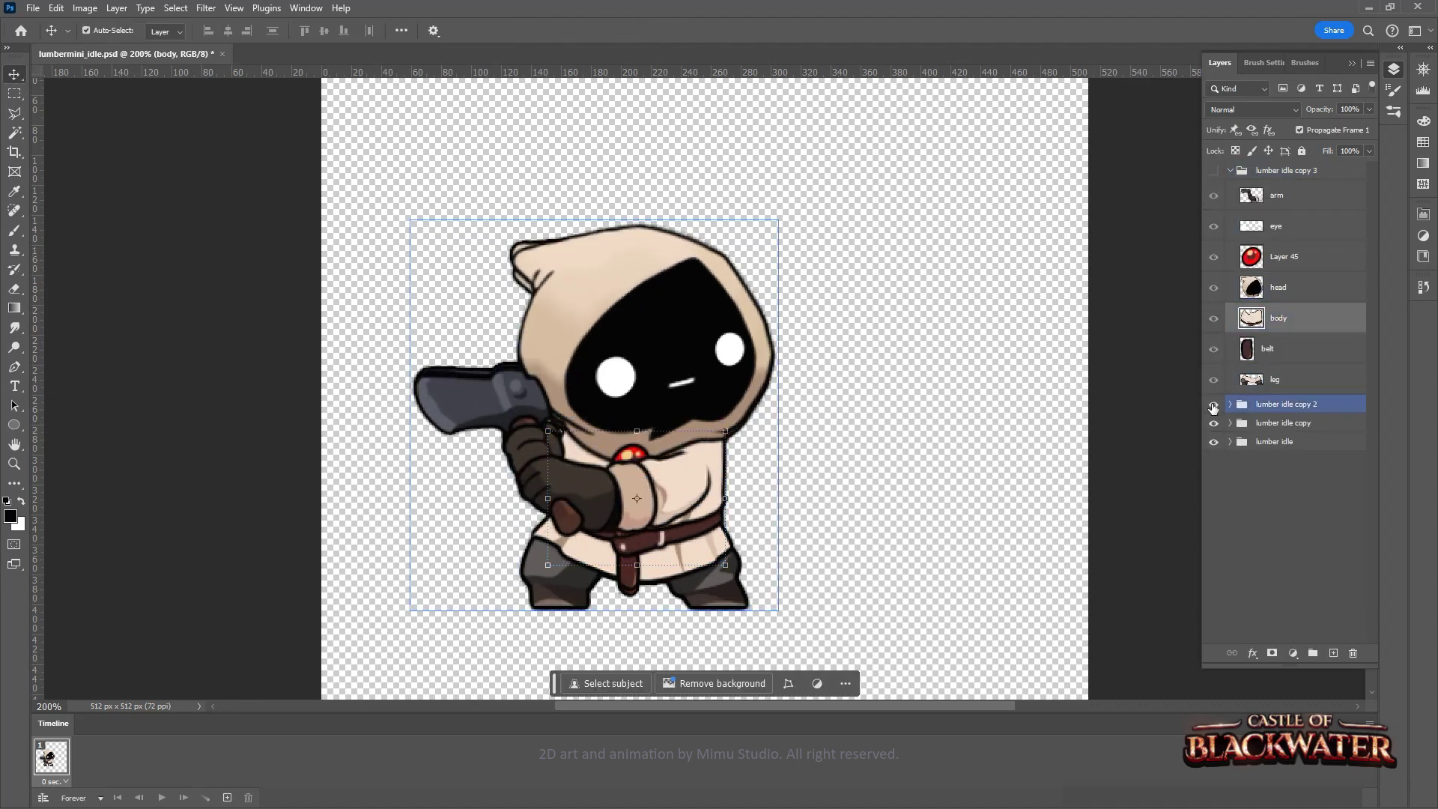
left_click(1275, 379)
key("ctrl+t")
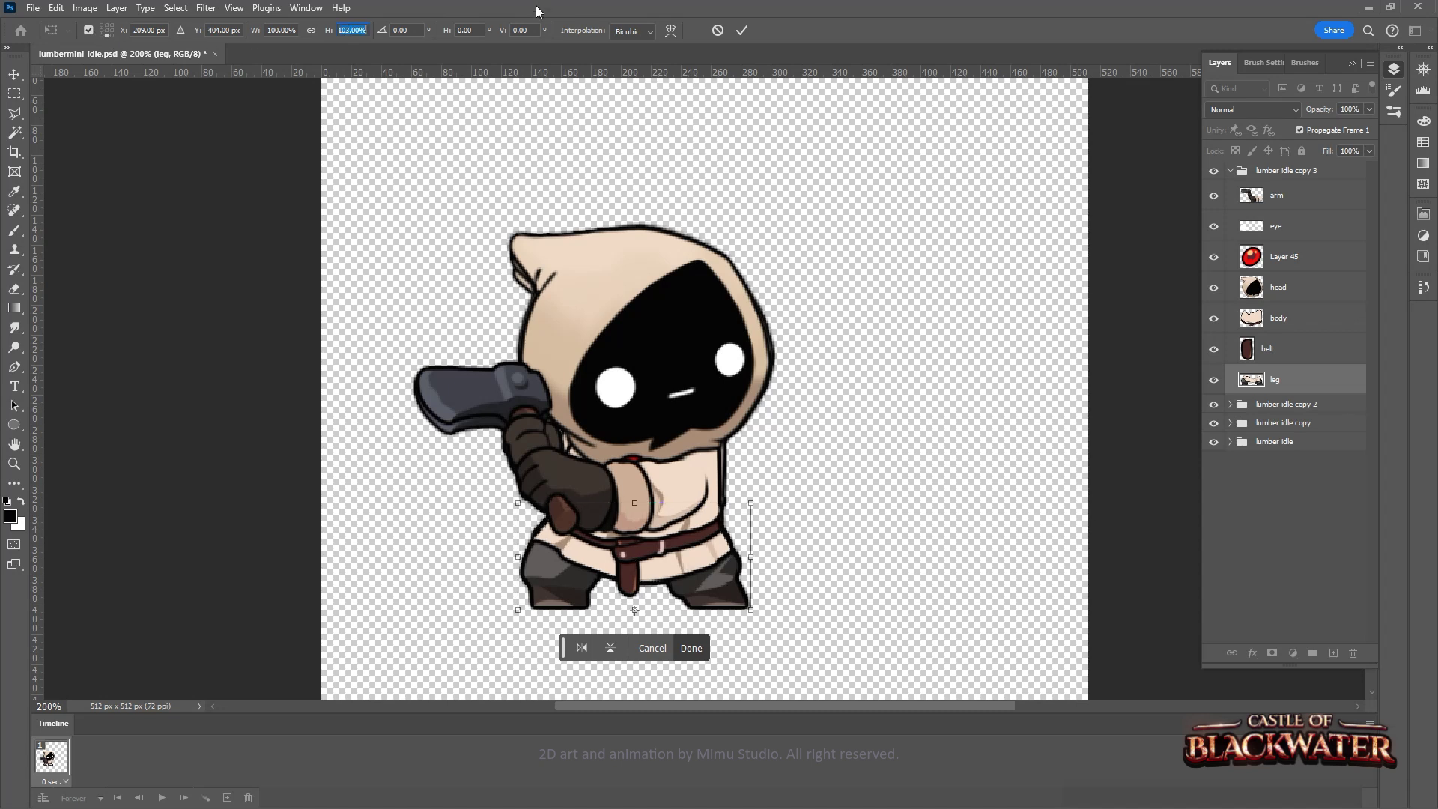
key("Return")
left_click(557, 428)
key("ctrl+t")
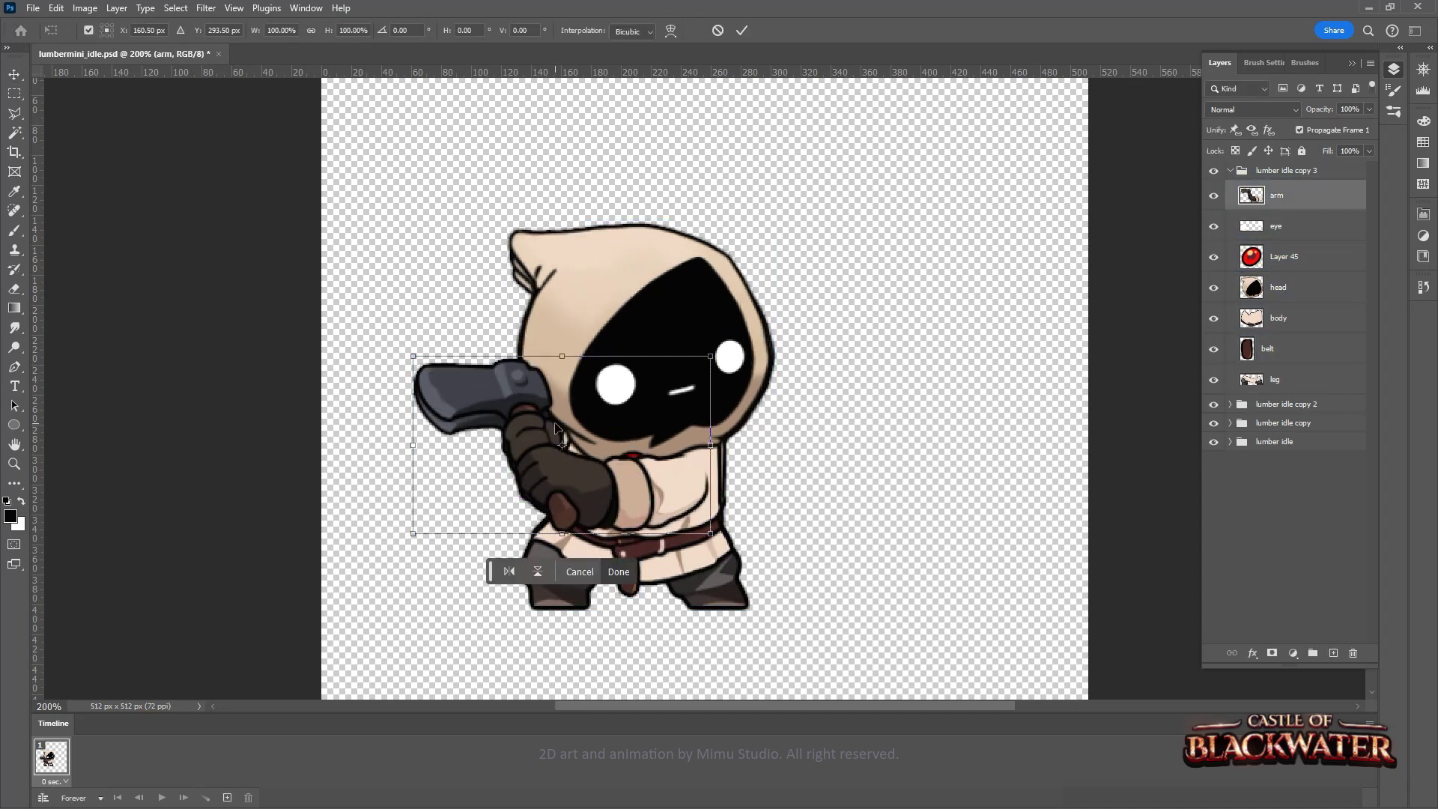
key("Return")
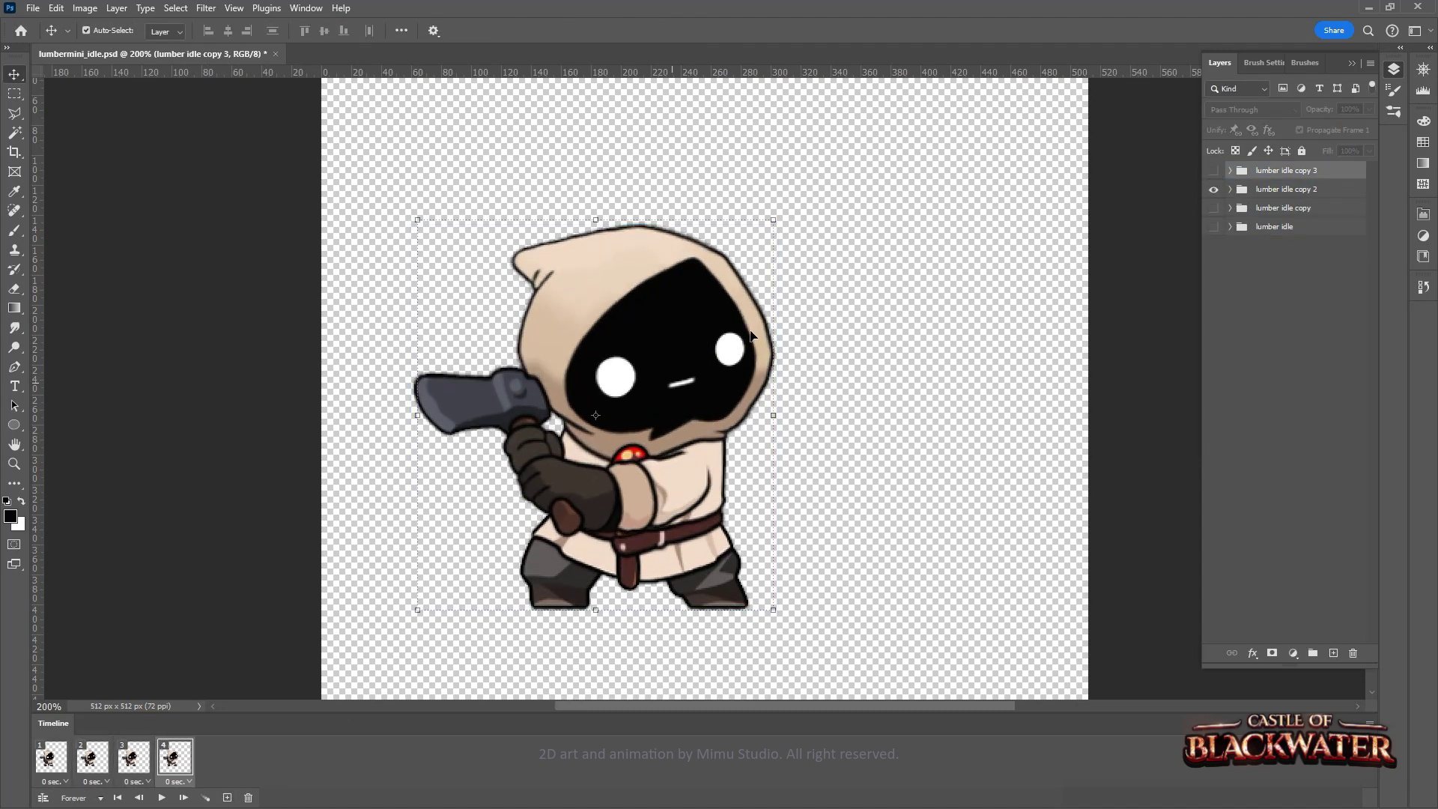
Preview the four-frame animation, then free-transform the pose's body layer
left_click(162, 798)
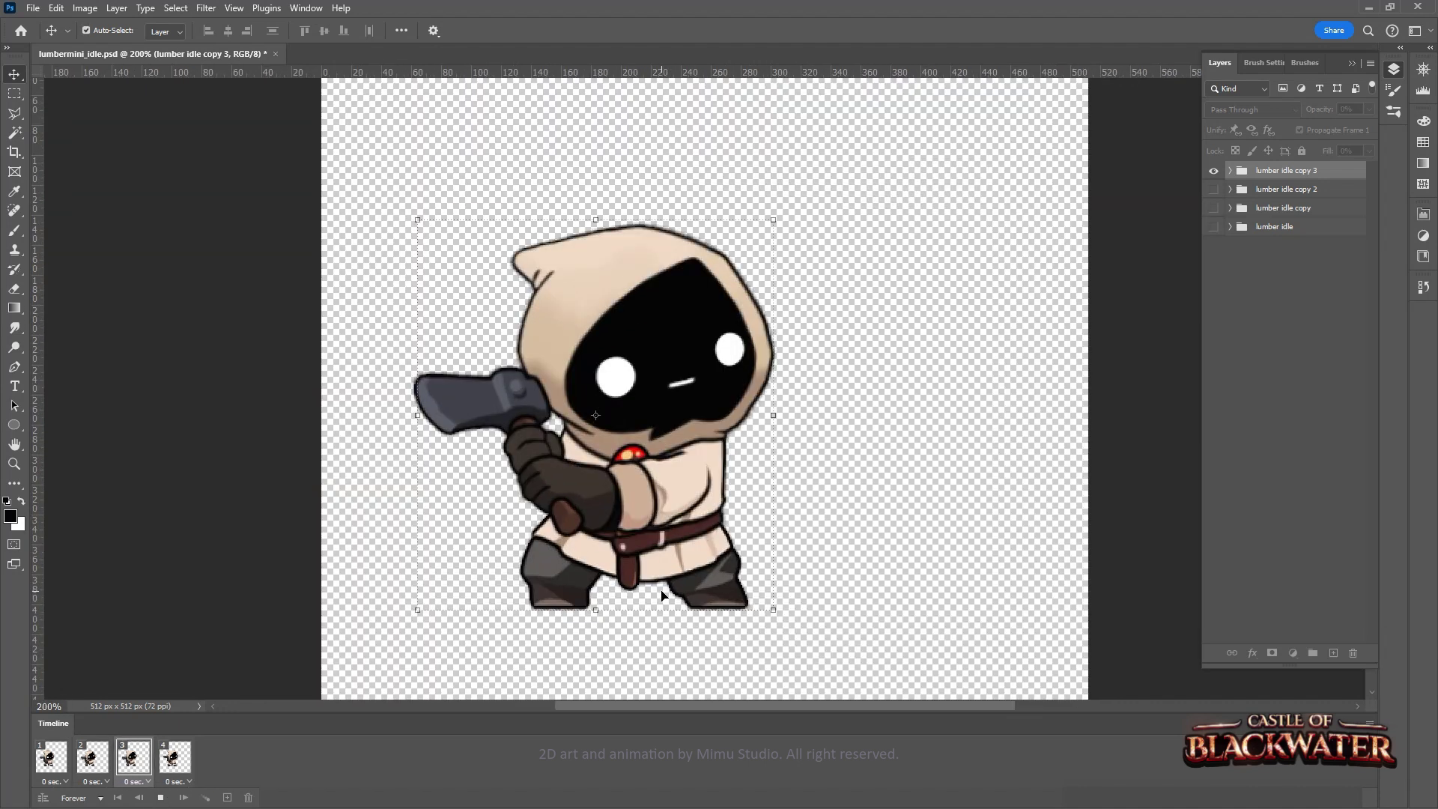
left_click(160, 797)
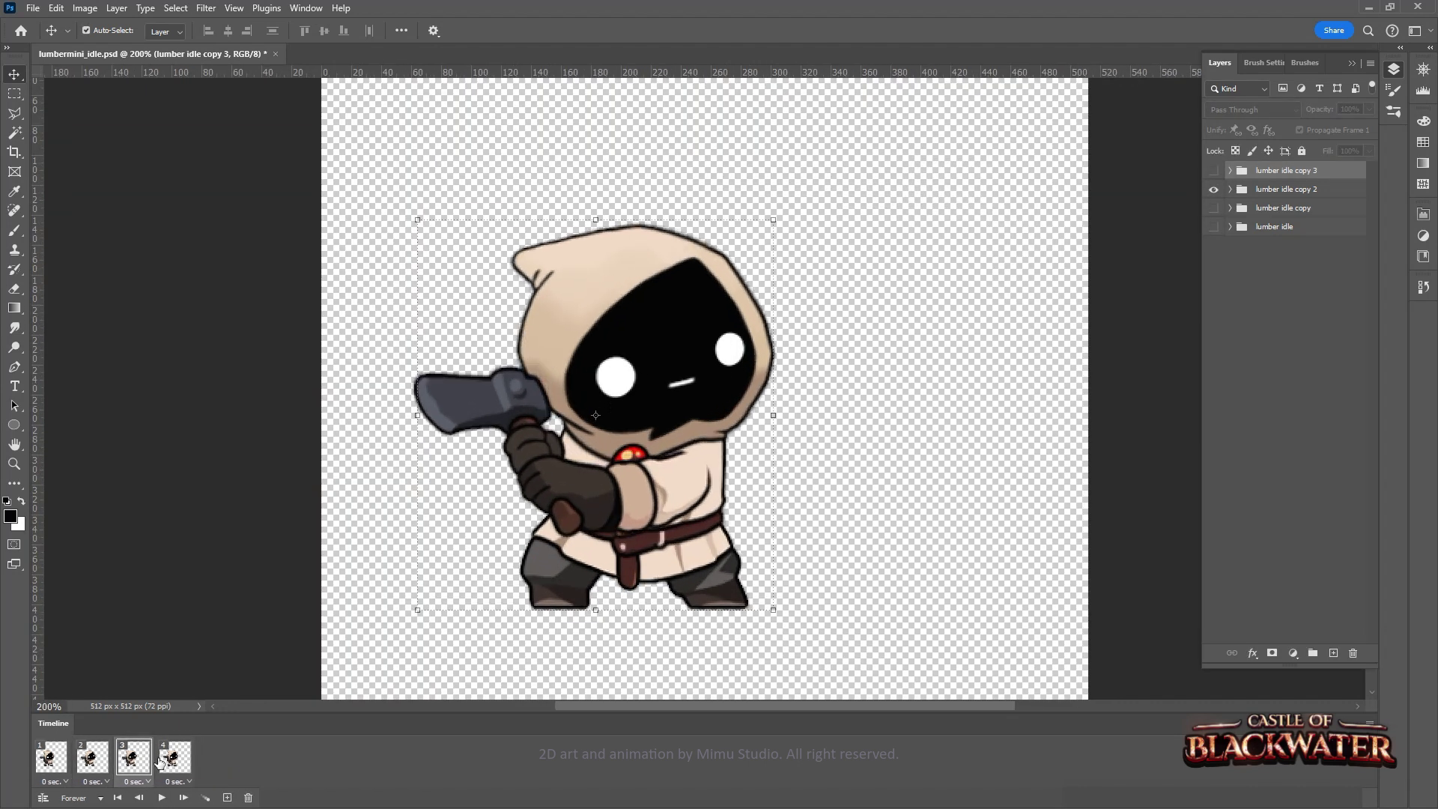
left_click(636, 509)
key("ctrl+t")
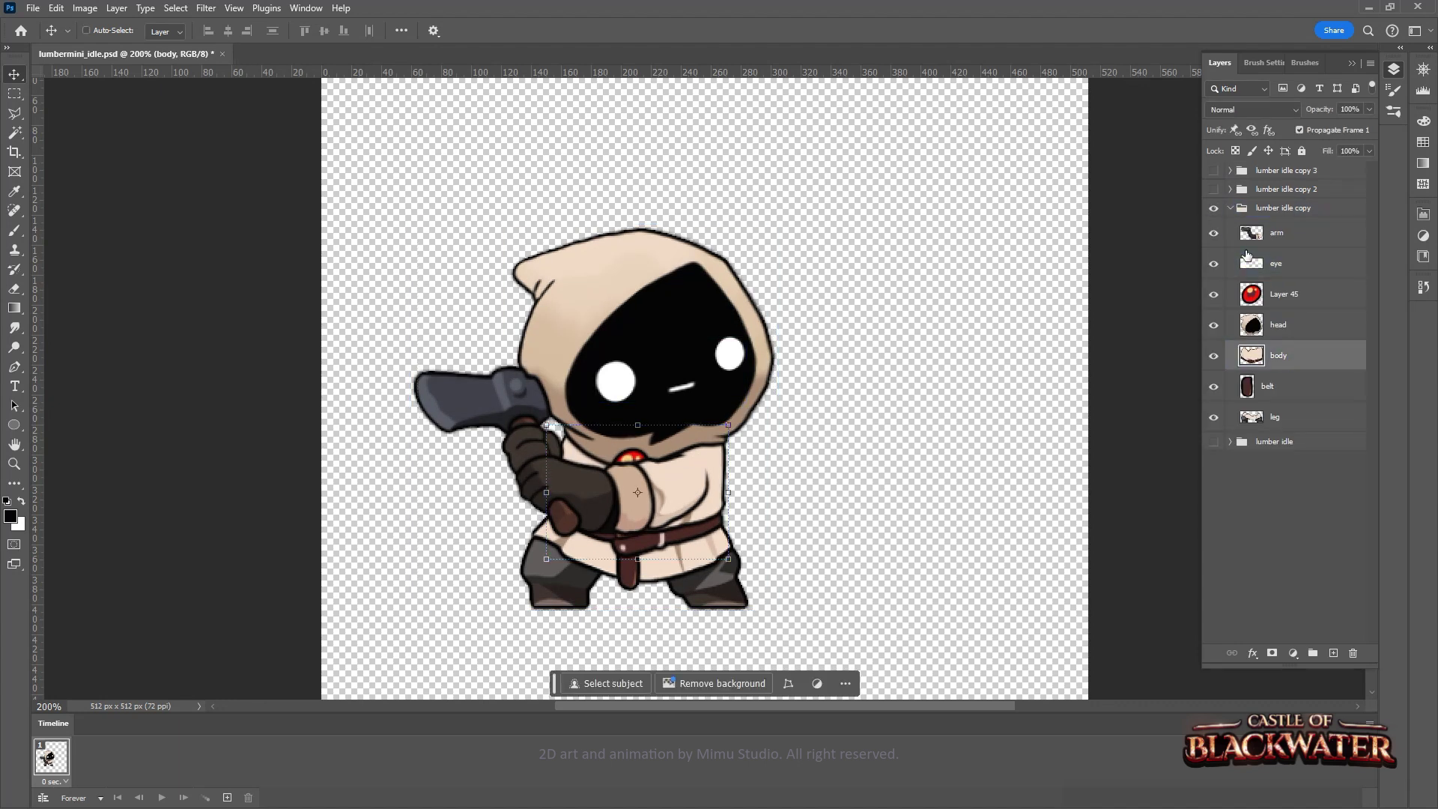
right_click(699, 488)
left_click(761, 556)
key("Return")
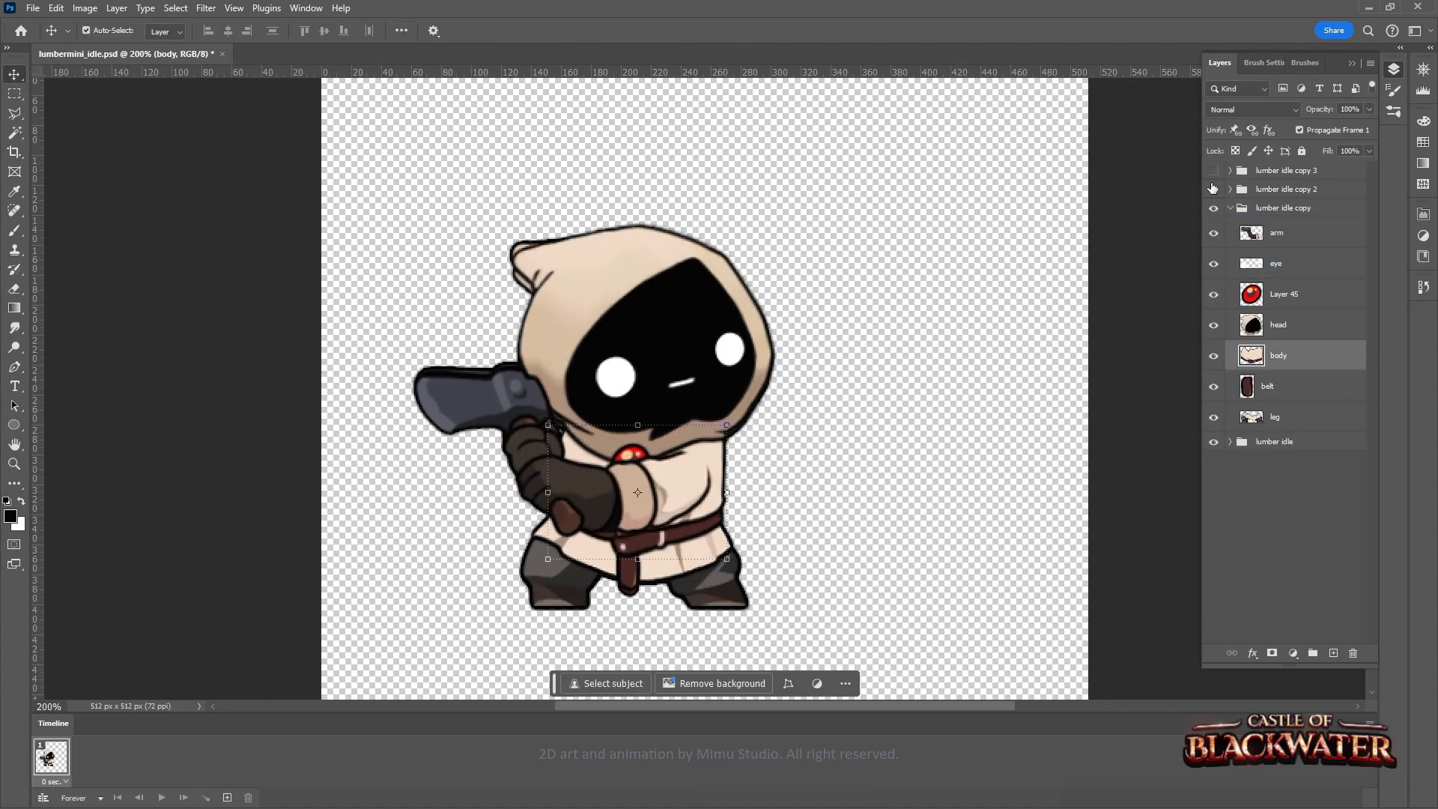
Rotate the body about 1.9° and warp the head and eyes
key("ctrl+t")
right_click(689, 450)
left_click_drag(734, 431, 730, 436)
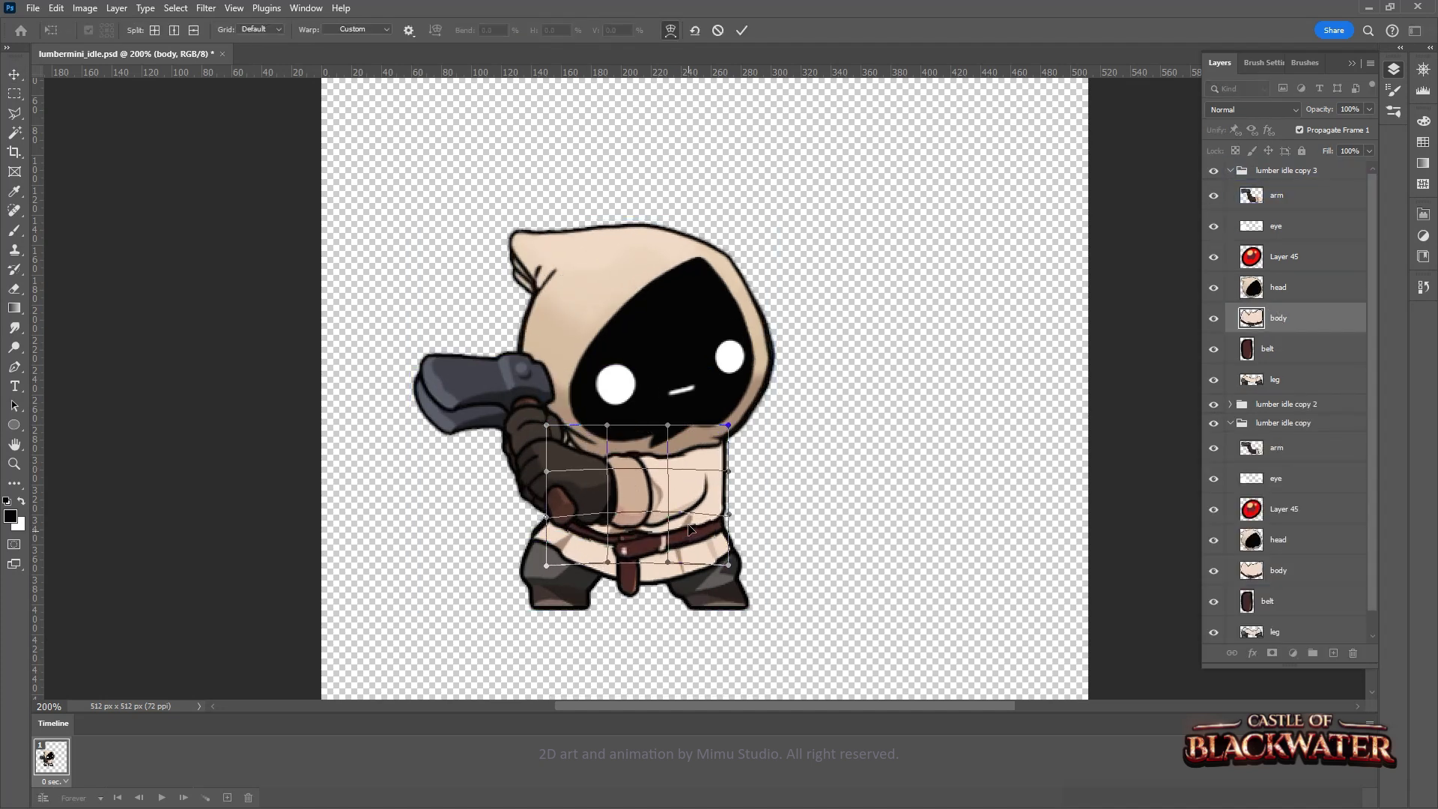
key("Return")
left_click(1229, 171)
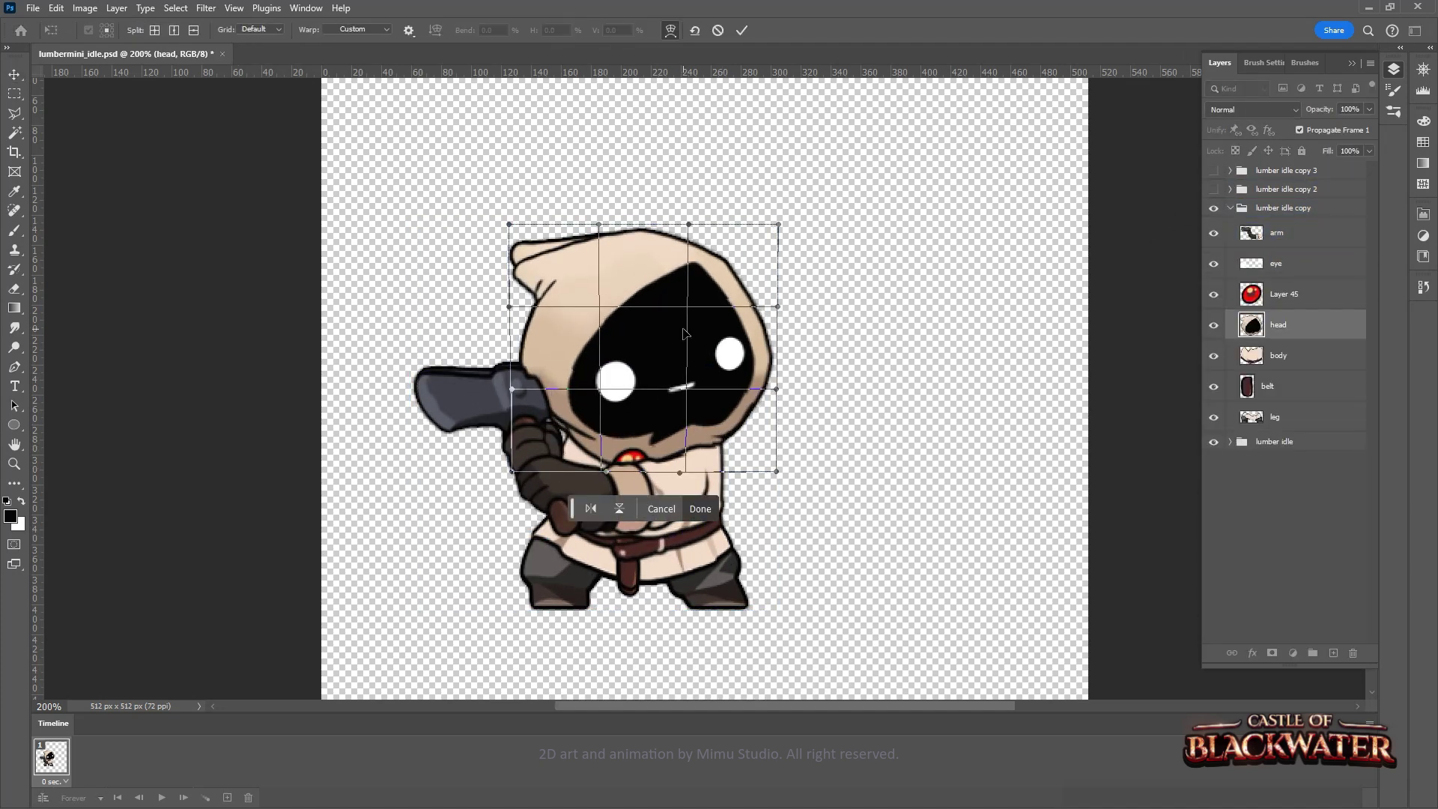
key("Return")
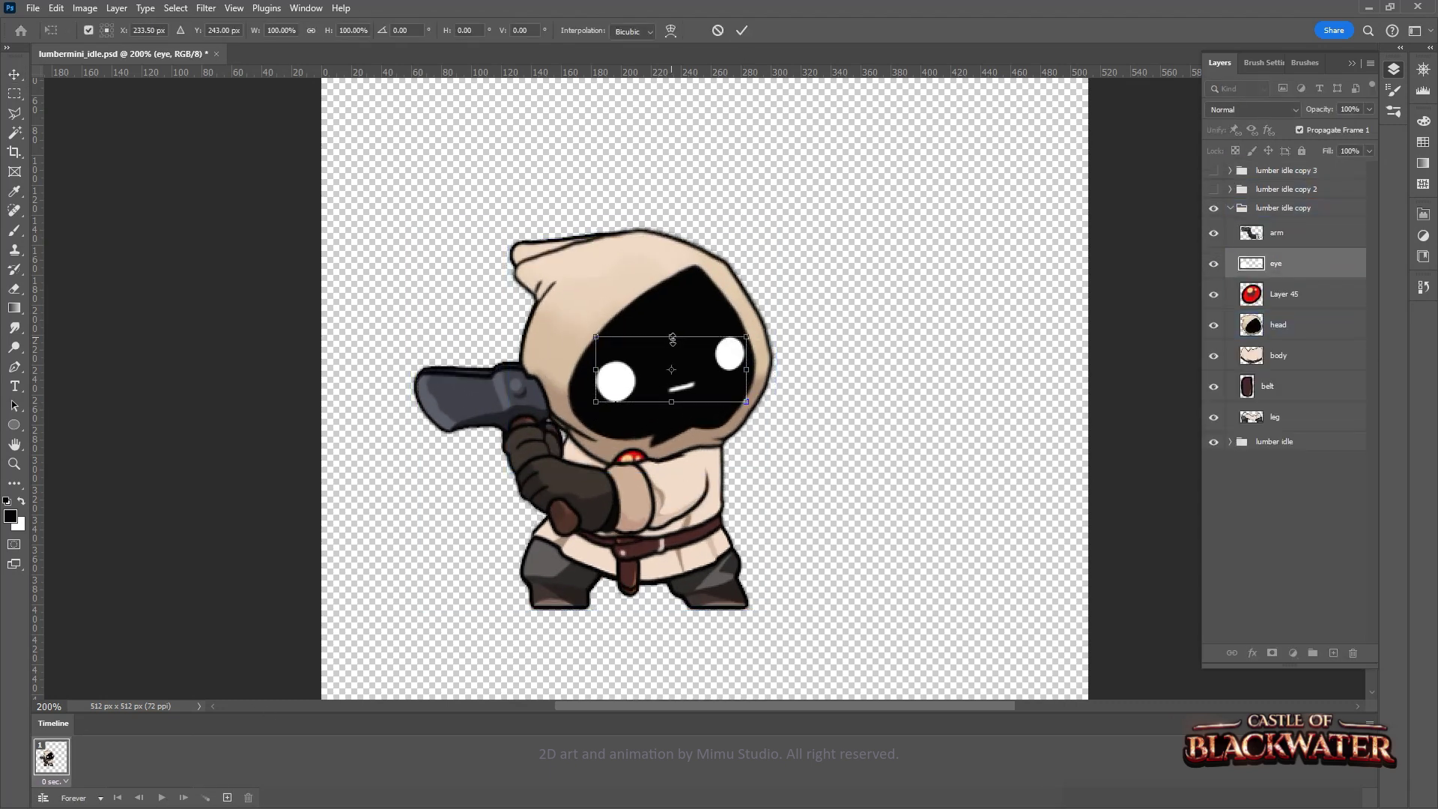
left_click(1214, 171)
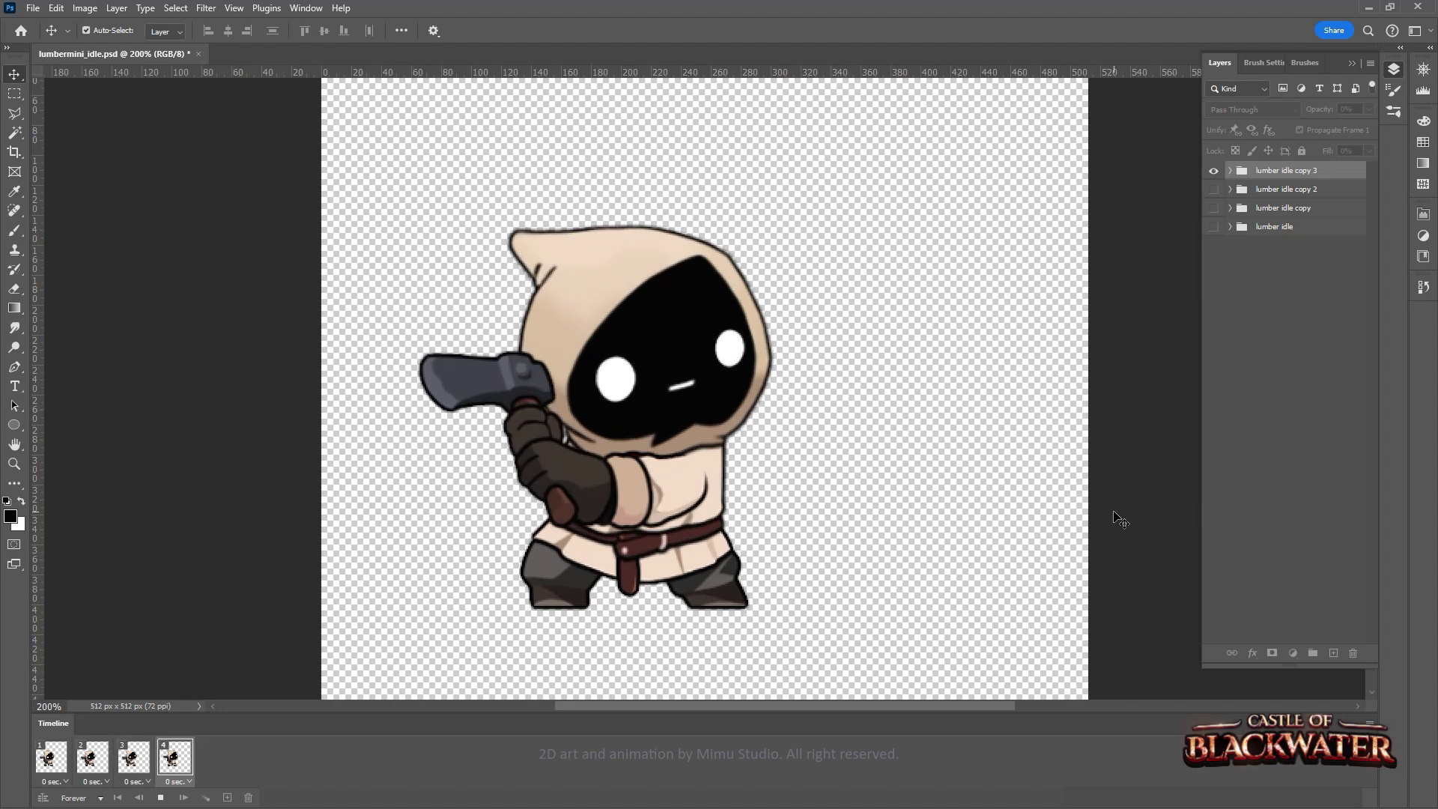
Warp the arm, then start transforming the arm in lumber idle copy 3
key("ctrl+minus")
key("ctrl+minus")
key("ctrl+plus")
key("ctrl+plus")
key("ctrl+plus")
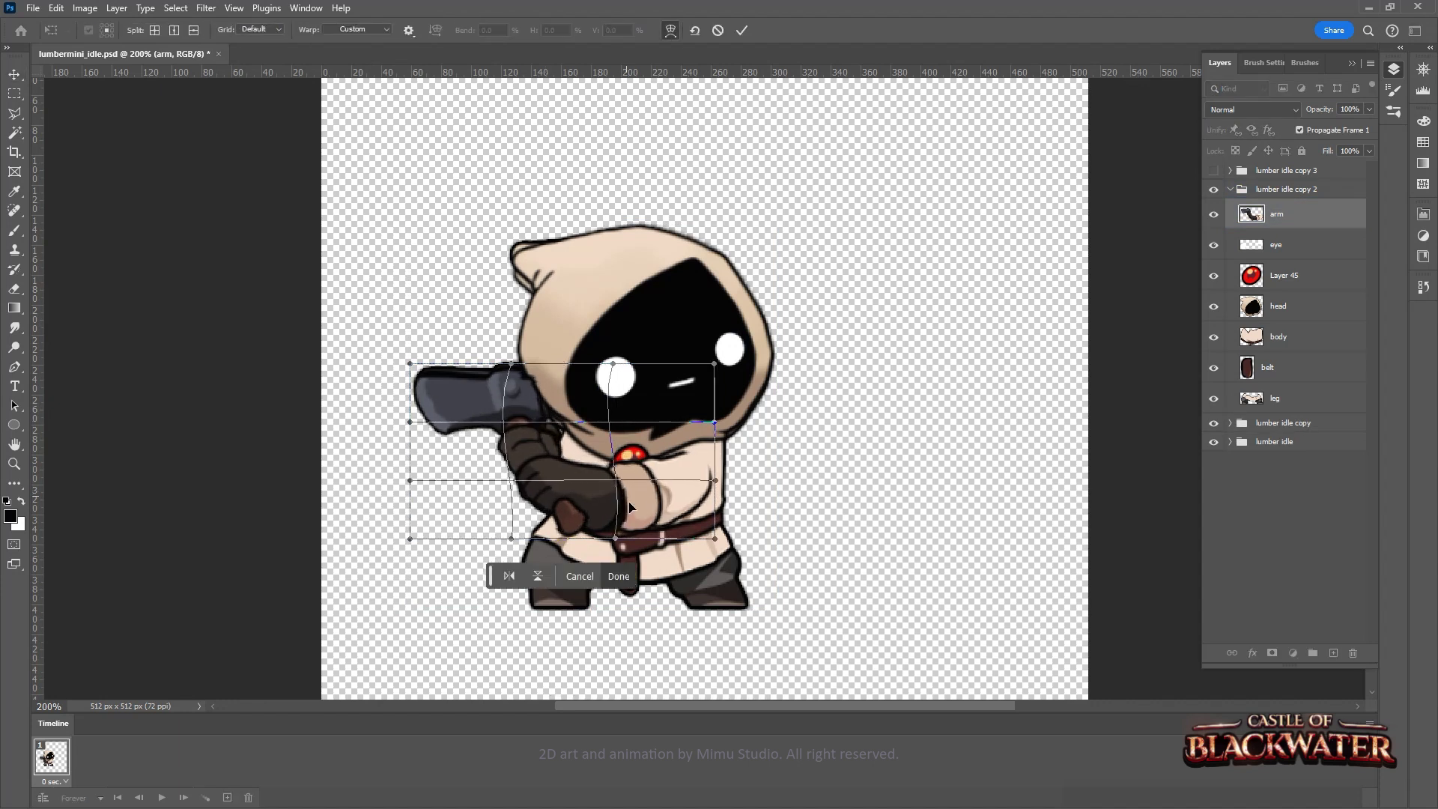
key("Return")
left_click(1213, 189)
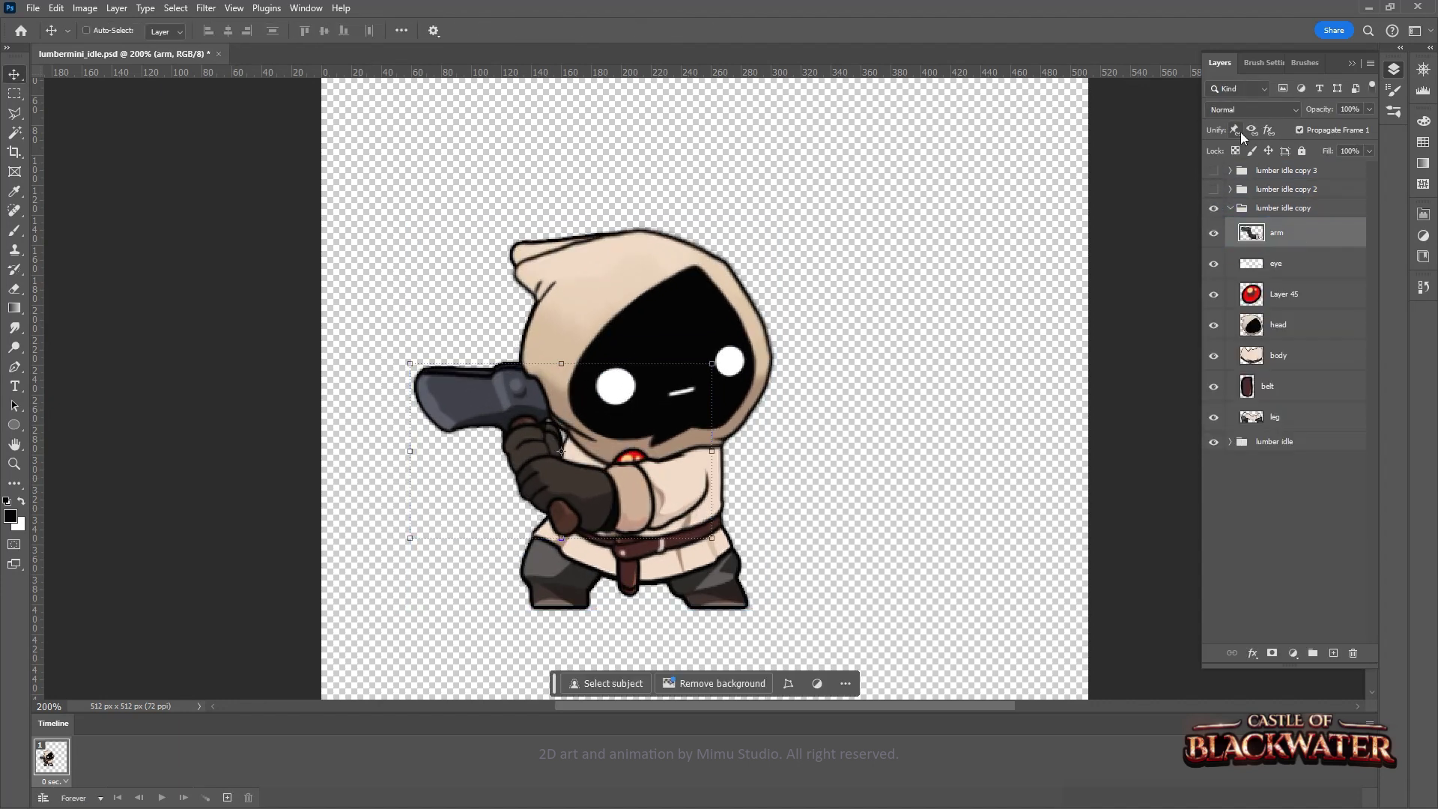
left_click(1213, 173)
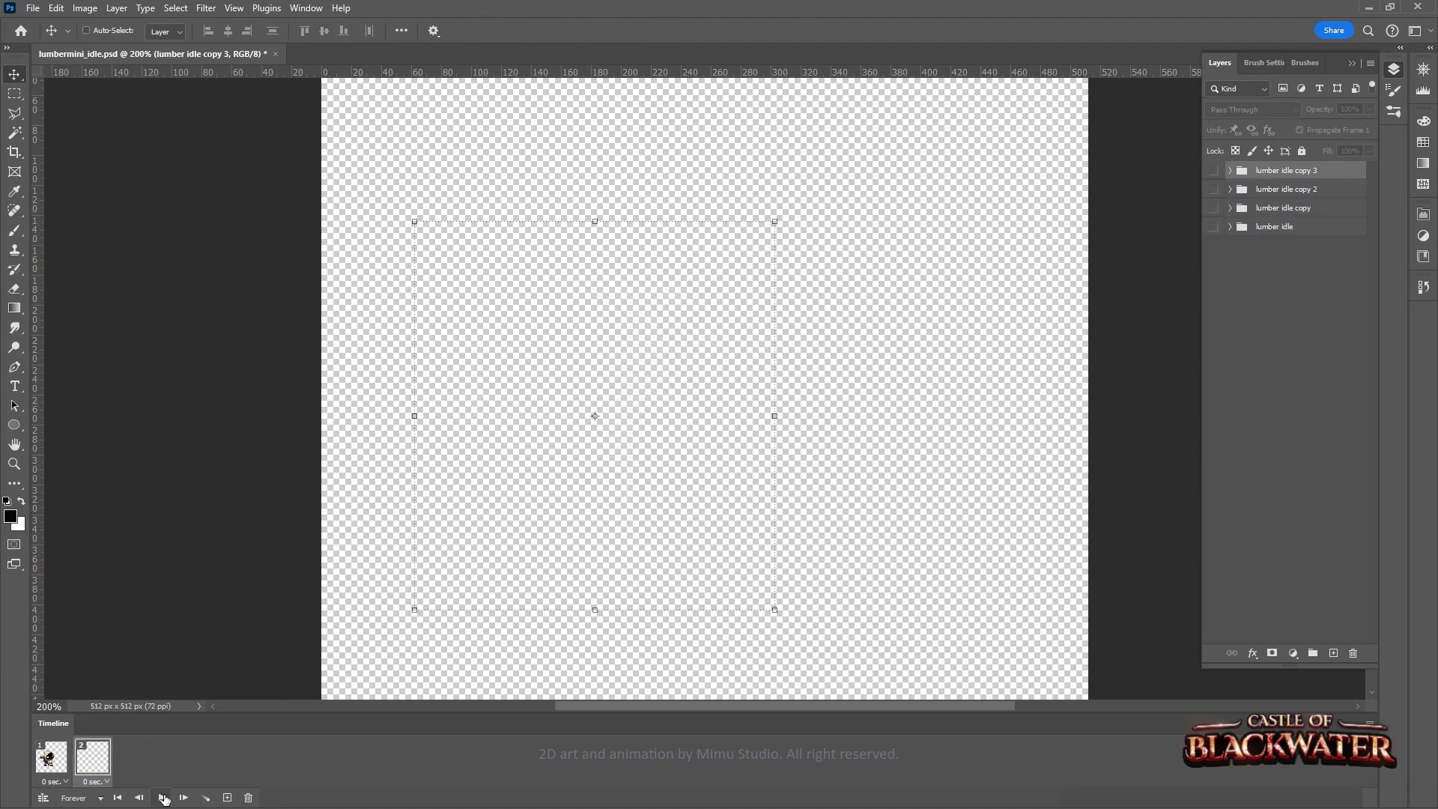
left_click(1213, 171)
left_click(642, 407)
key("ctrl+t")
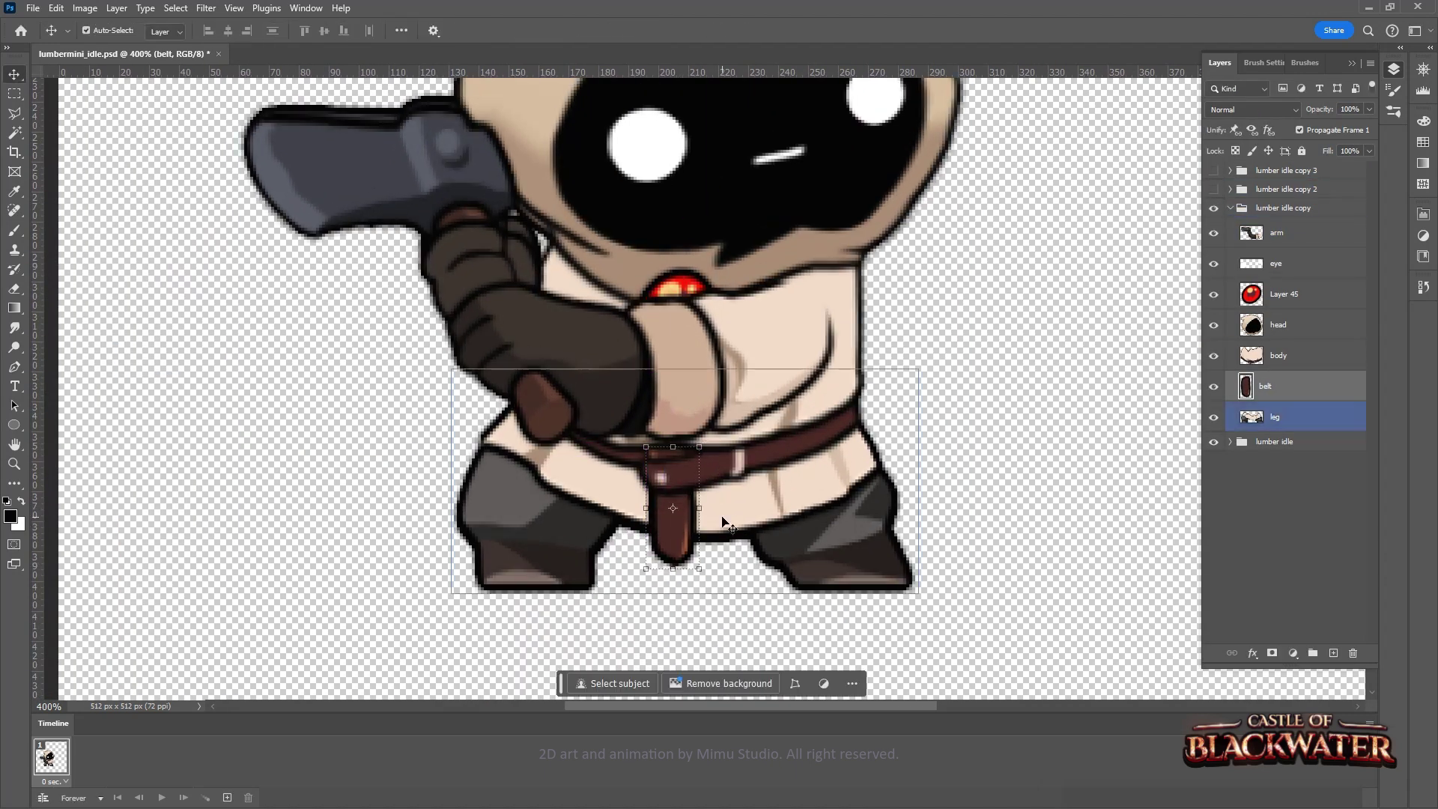
Check each copy pose's visibility, then play the four-frame animation fitted on screen
left_click(1230, 170)
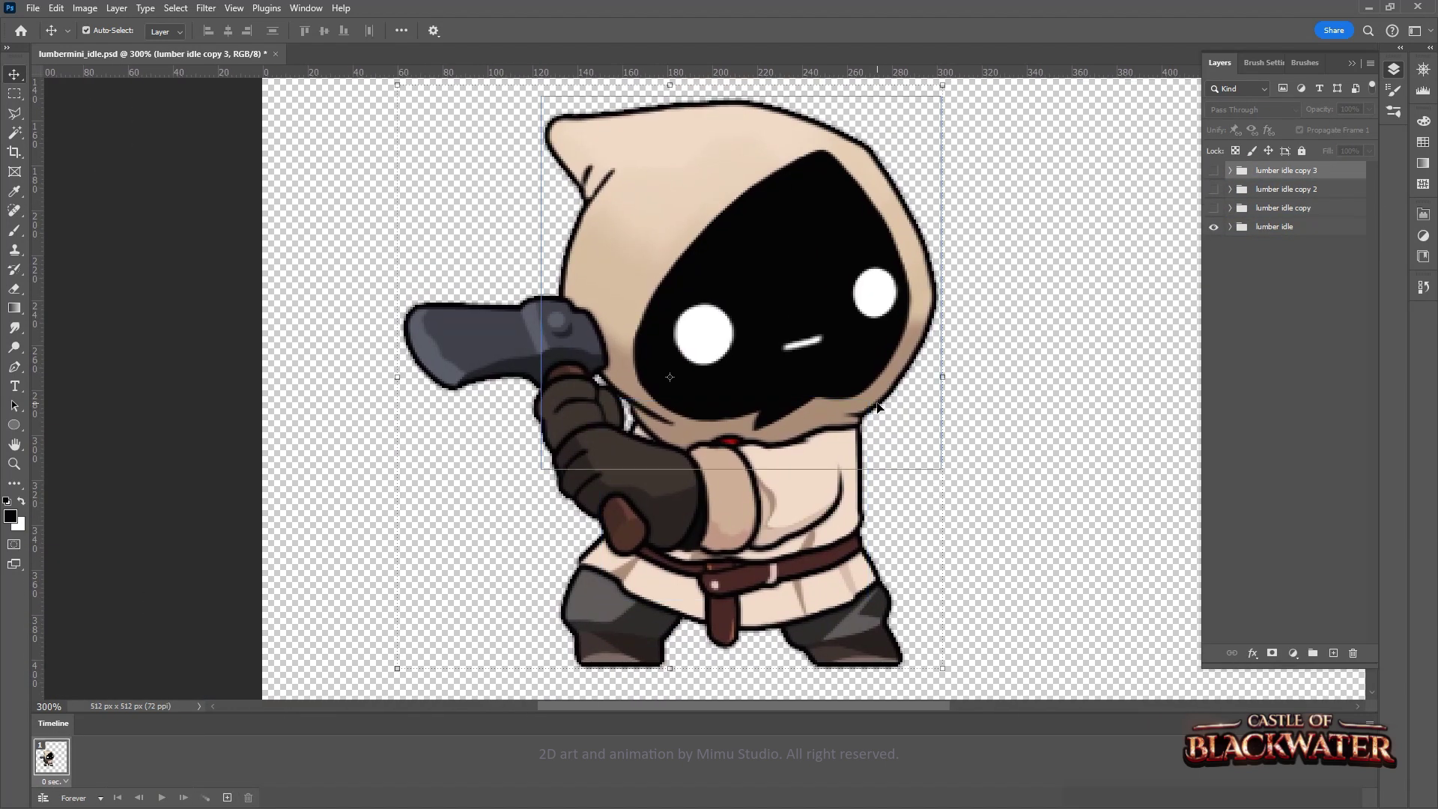
left_click(1215, 211)
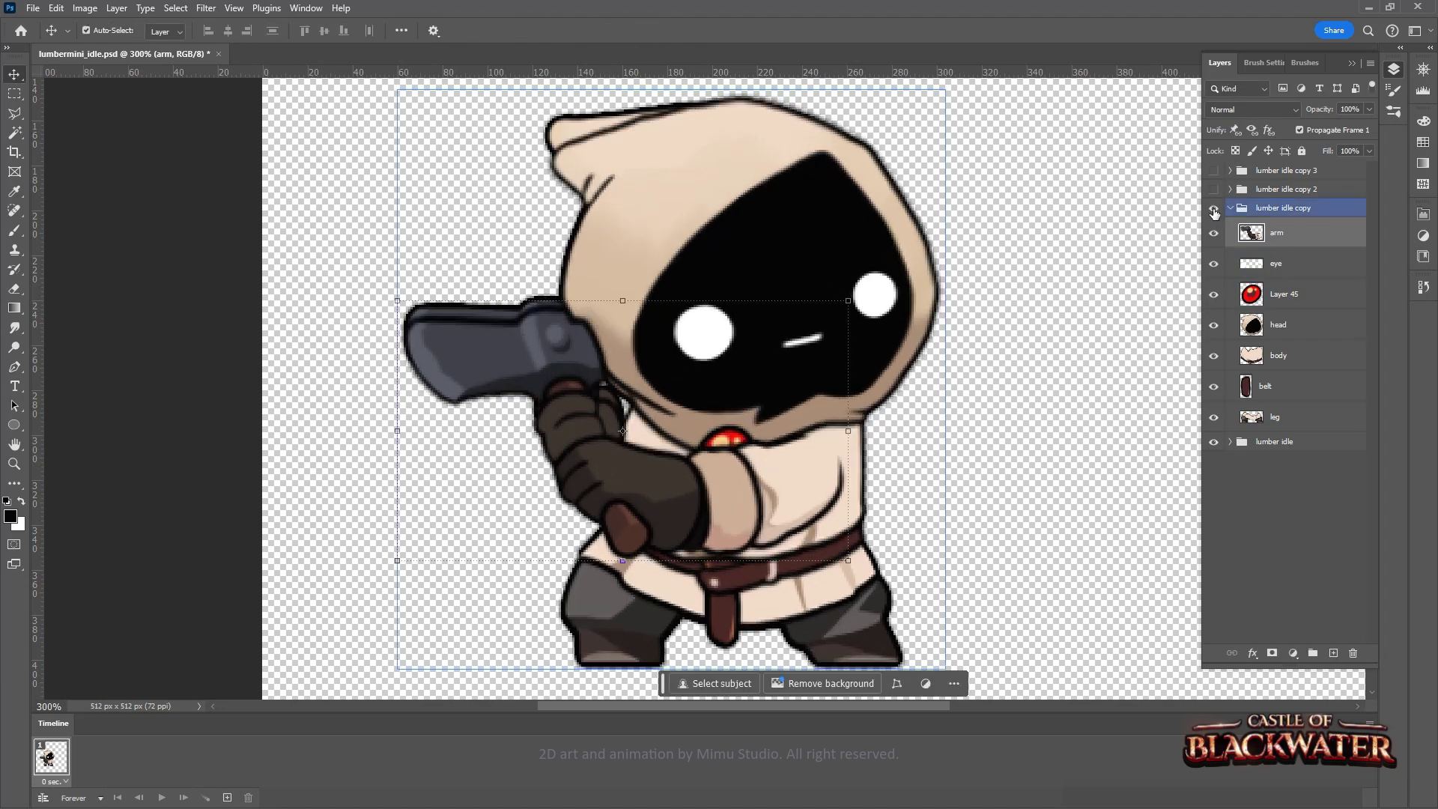
left_click(1214, 189)
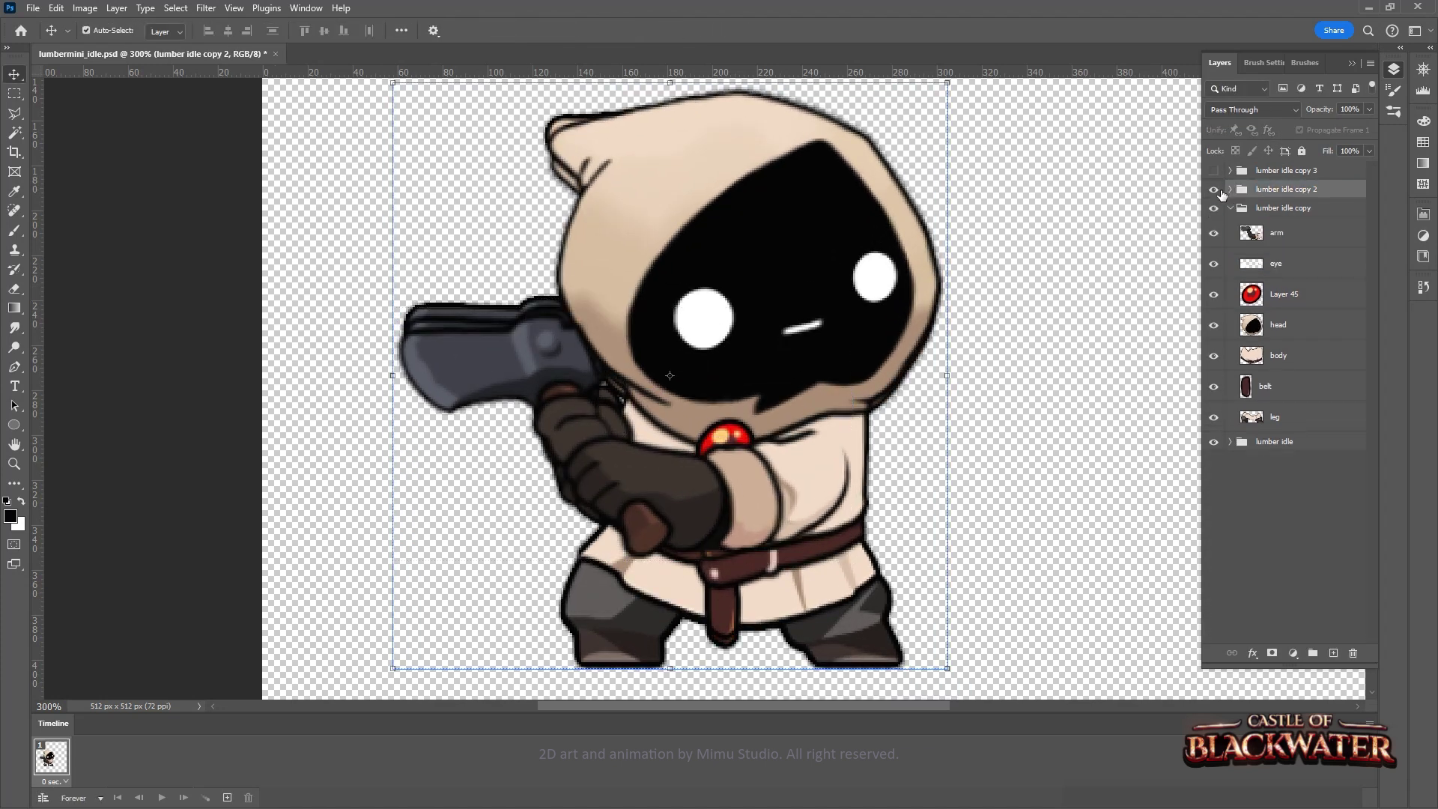
left_click(1214, 170)
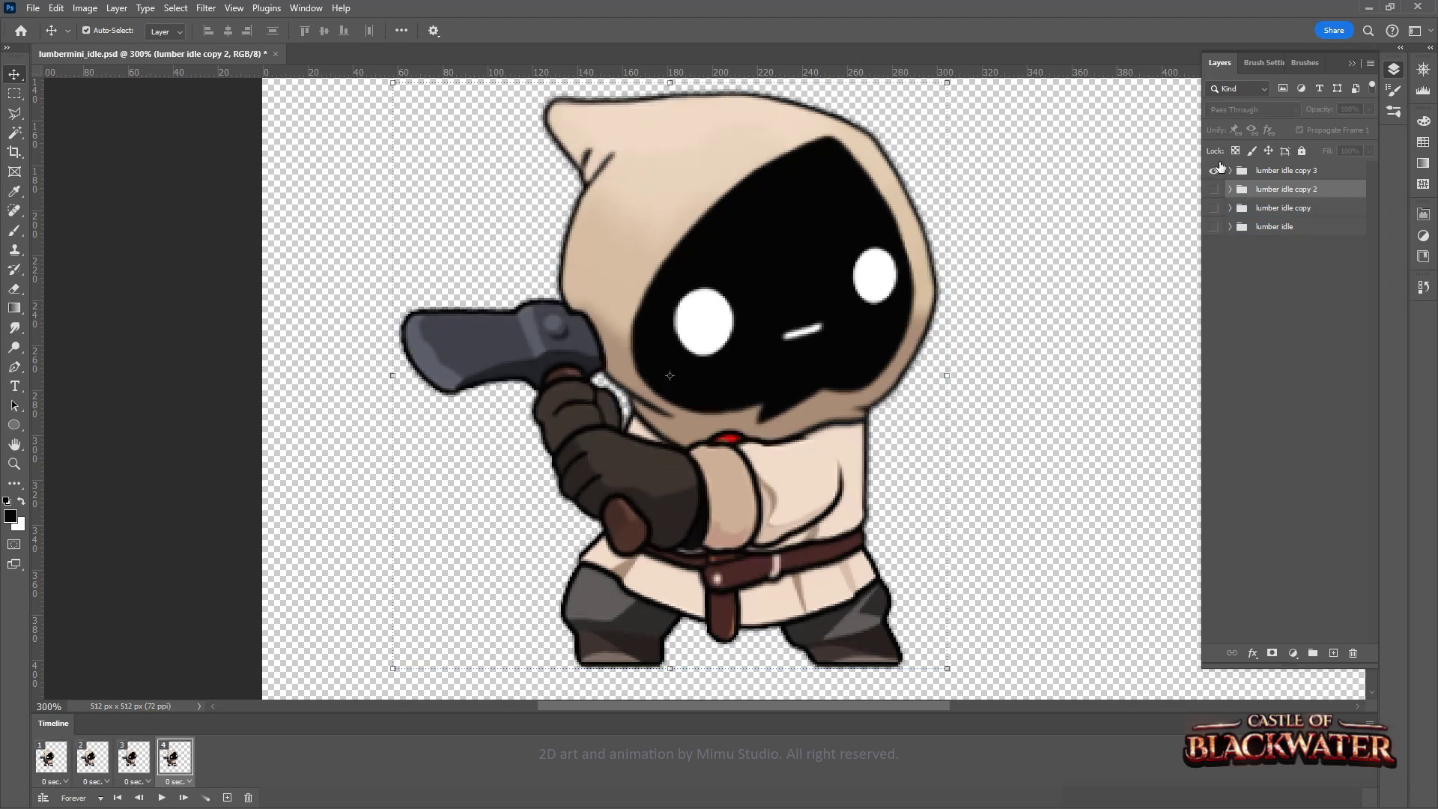
key("ctrl+minus")
key("ctrl+minus")
key("ctrl+minus")
key("space")
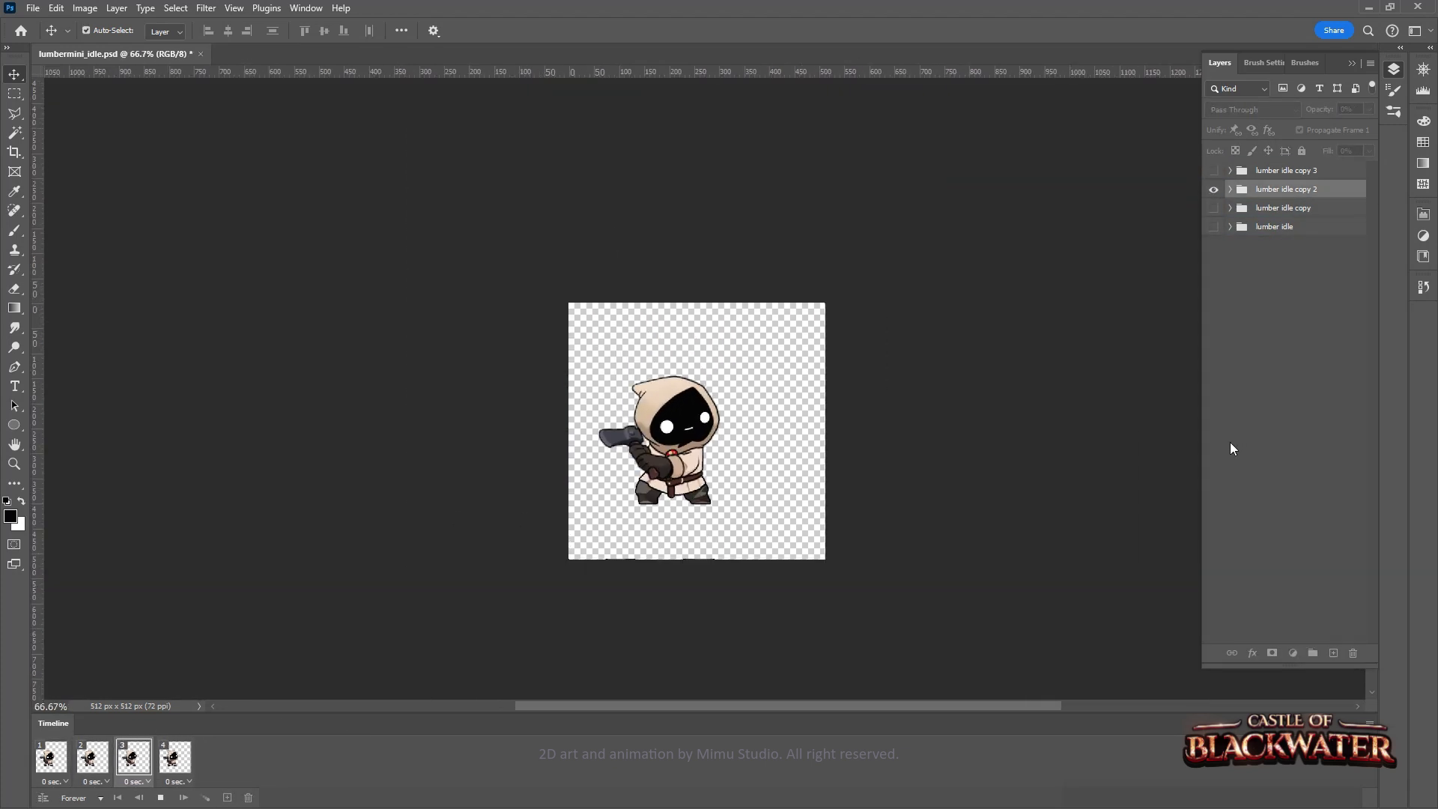
key("ctrl+0")
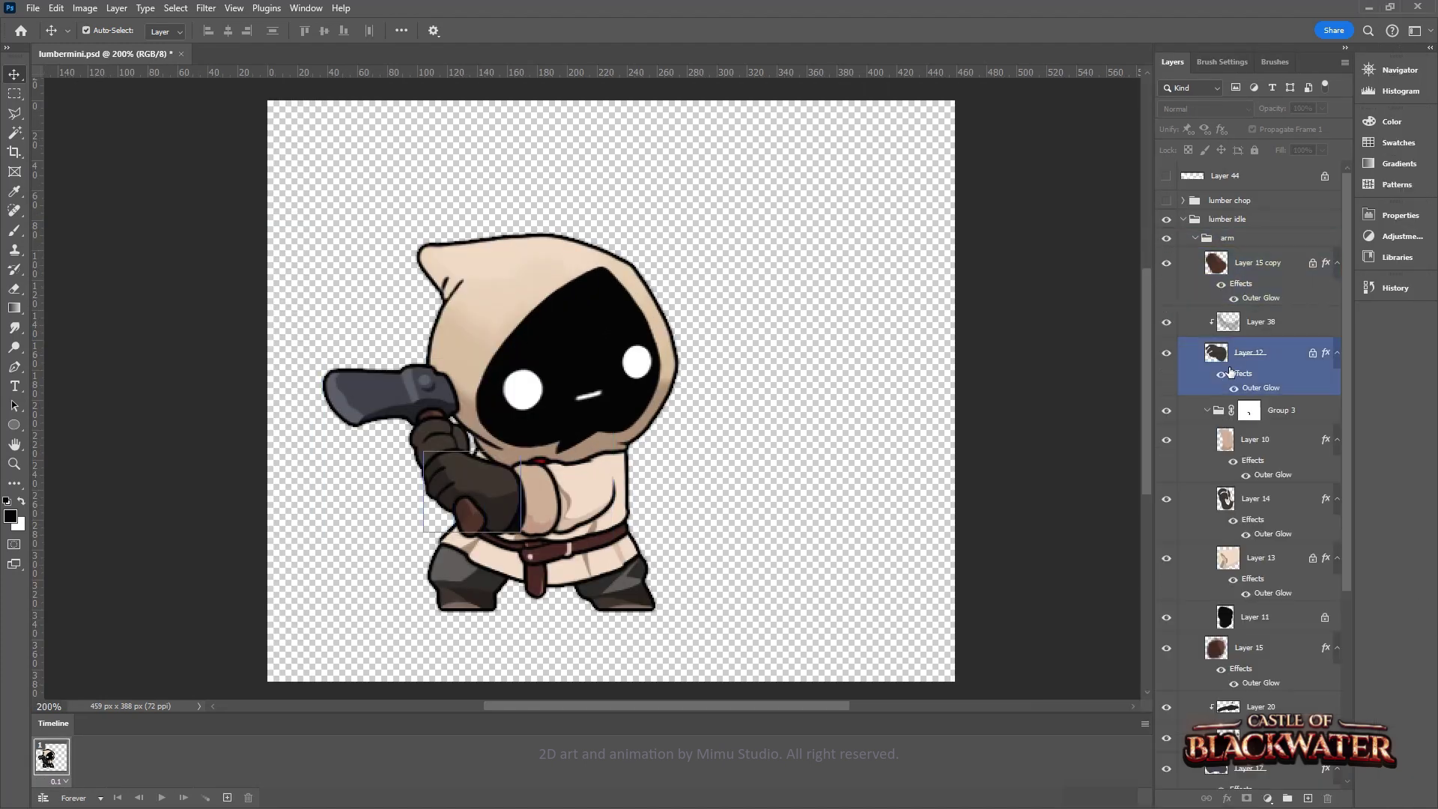
Inspect the arm, head and belt groups of lumber idle, then expand lumber chop
left_click(1226, 238)
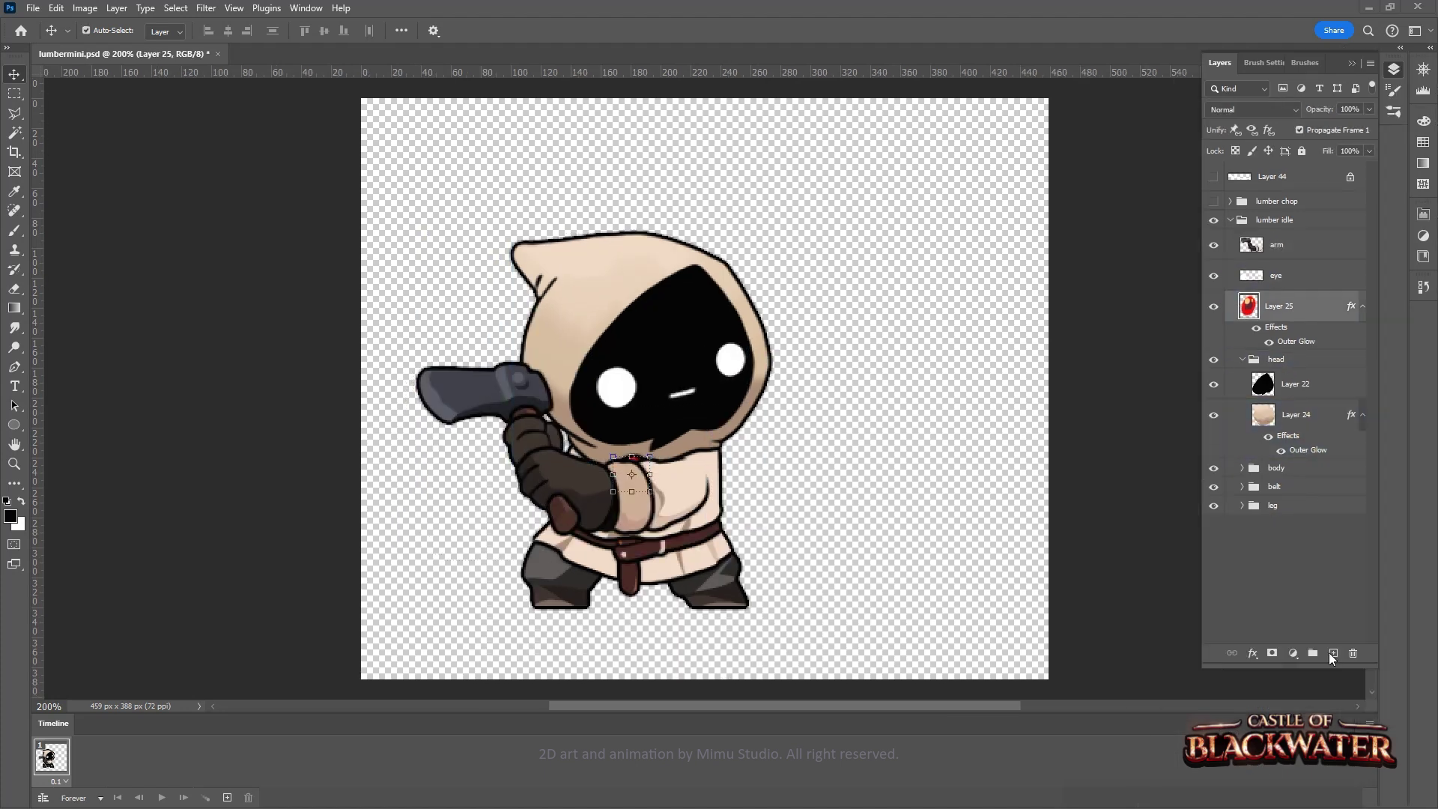
left_click(1291, 334)
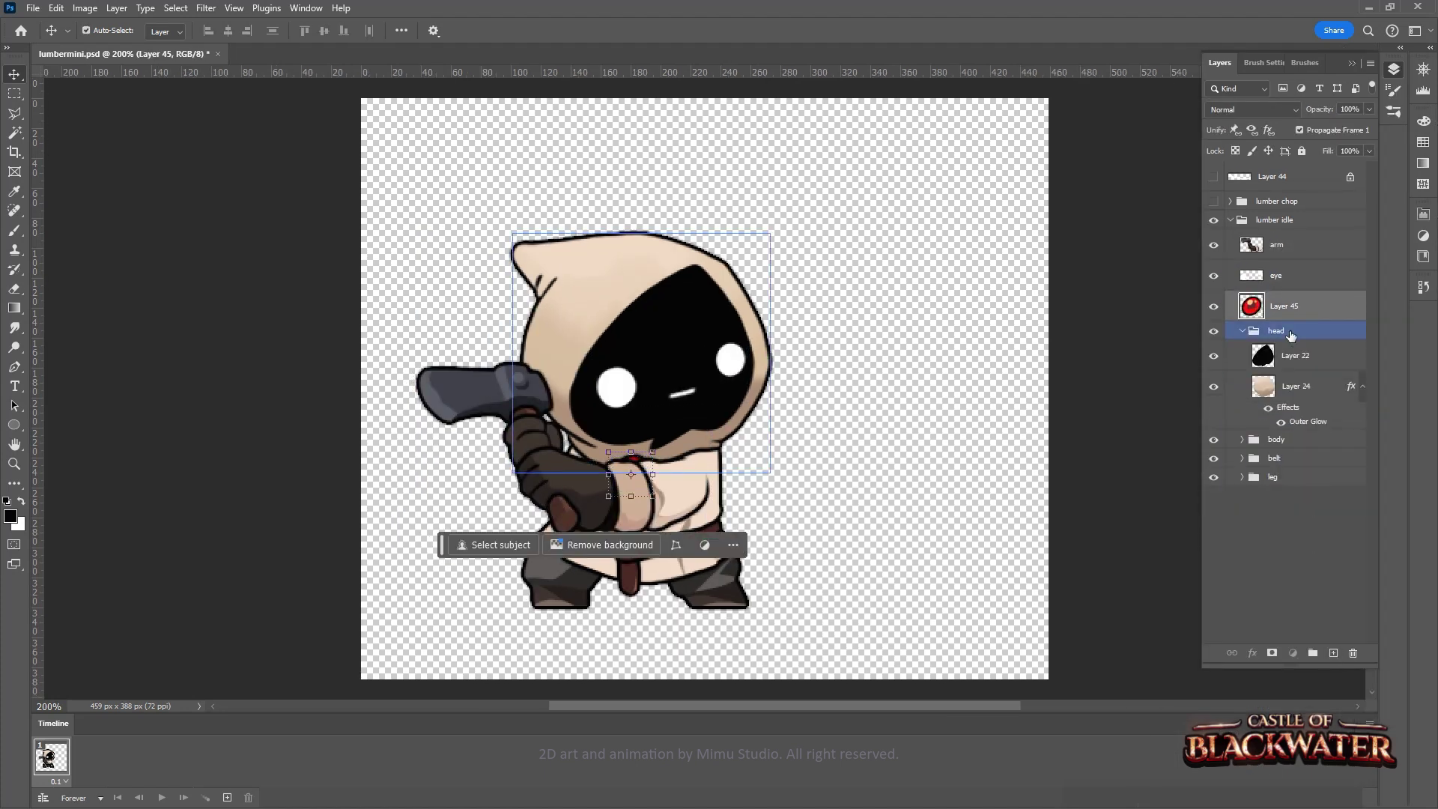
left_click(1282, 393)
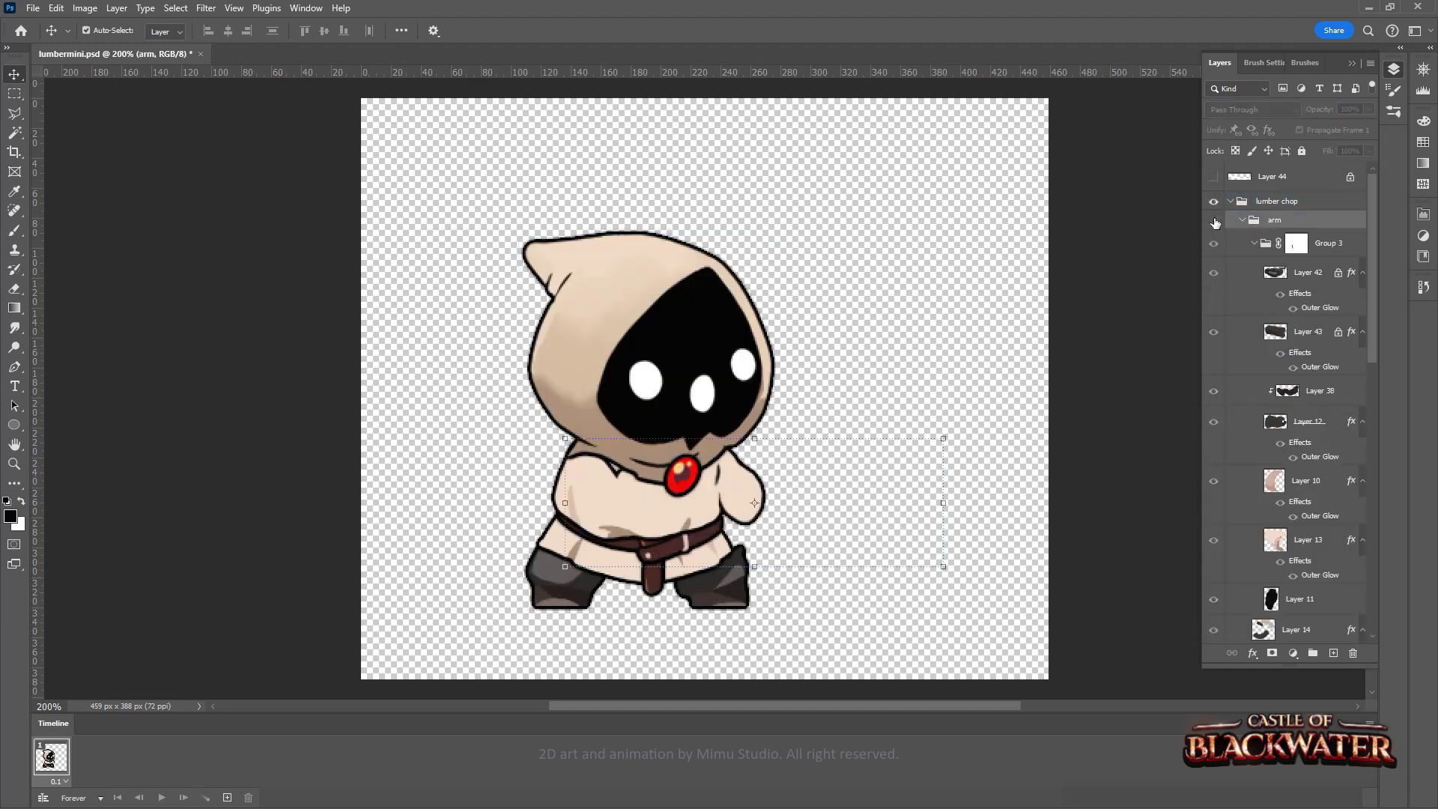
left_click(1286, 318)
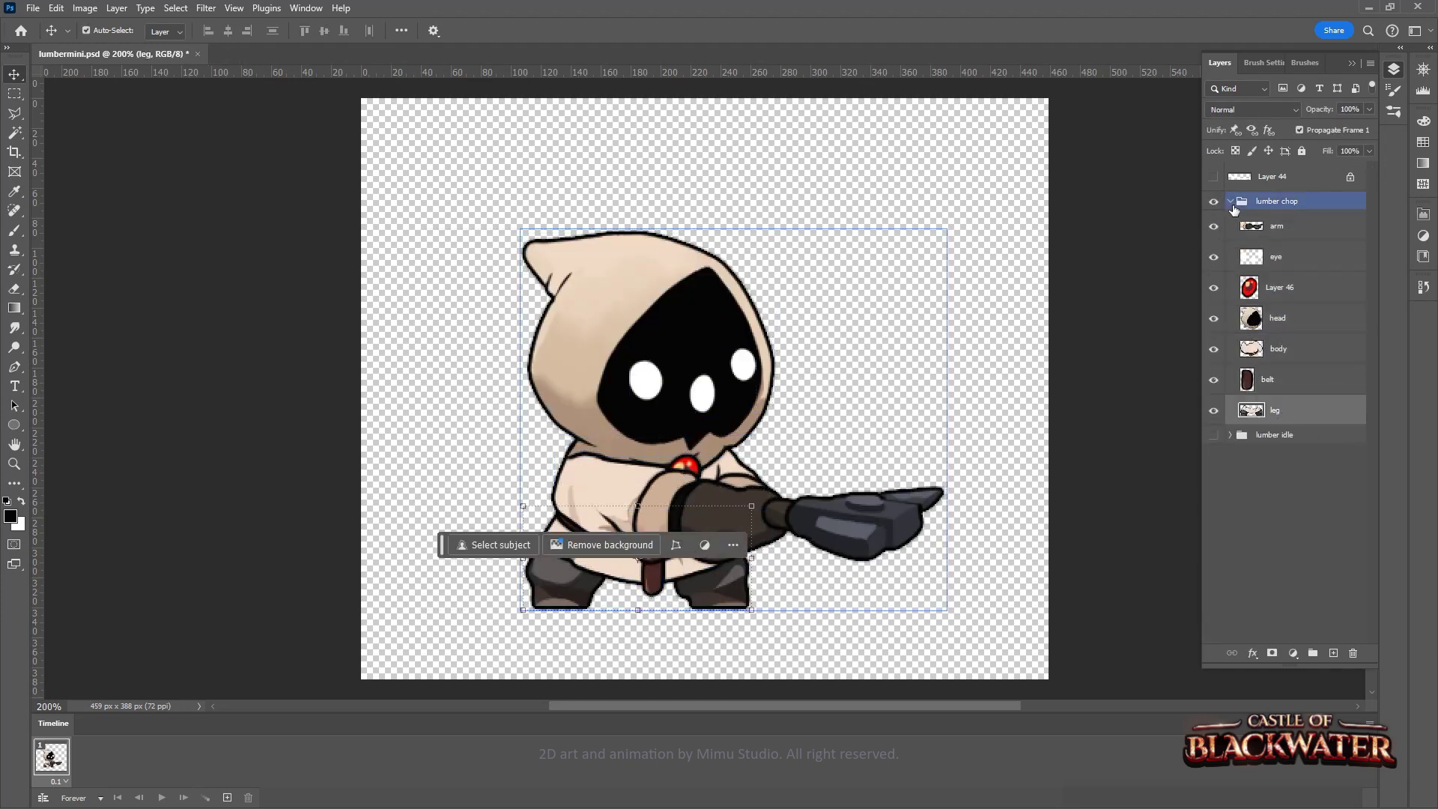
Duplicate lumber idle as lumber idle copy and adjust its leg layer
left_click_drag(1315, 564, 1333, 653)
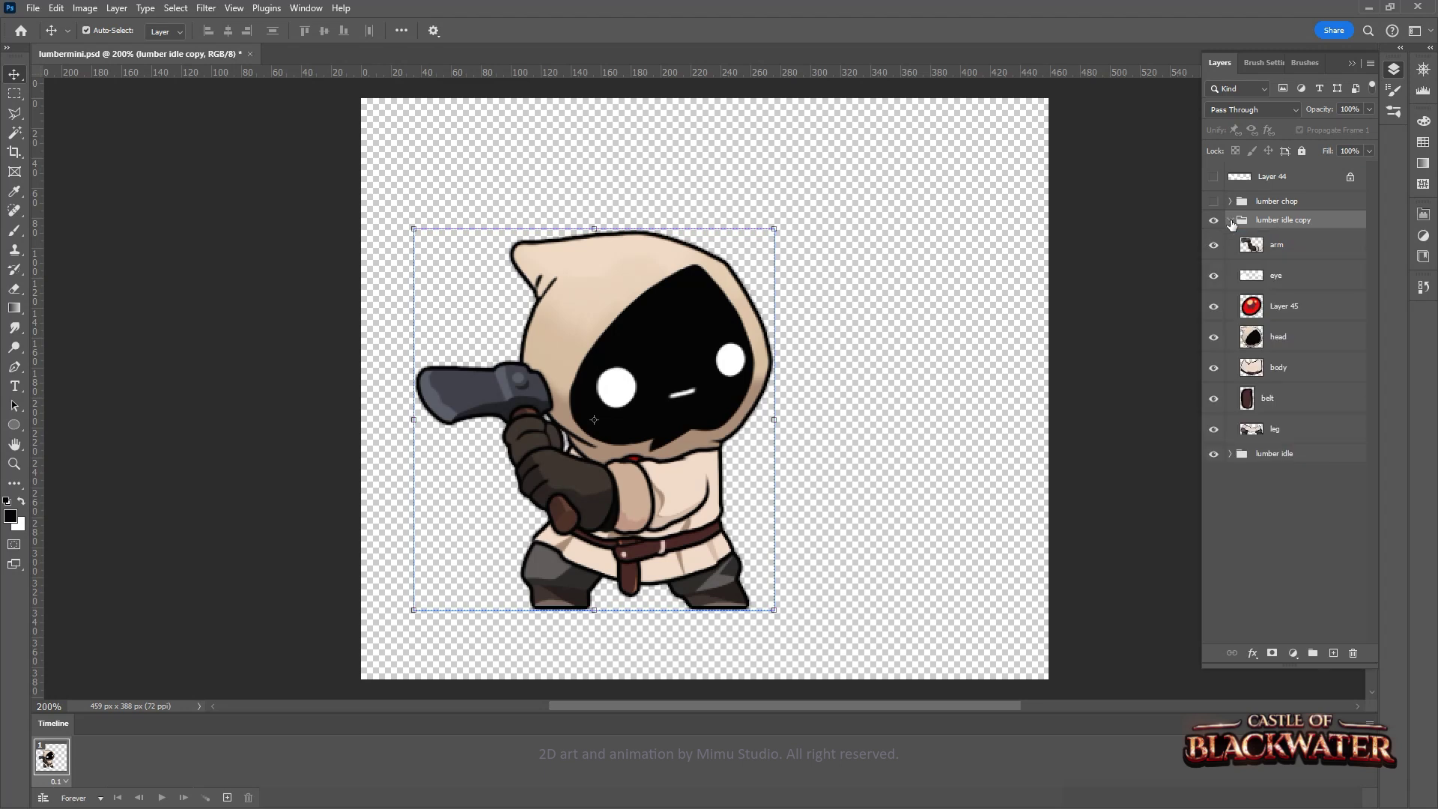
left_click(1265, 429)
key("ctrl+t")
right_click(660, 204)
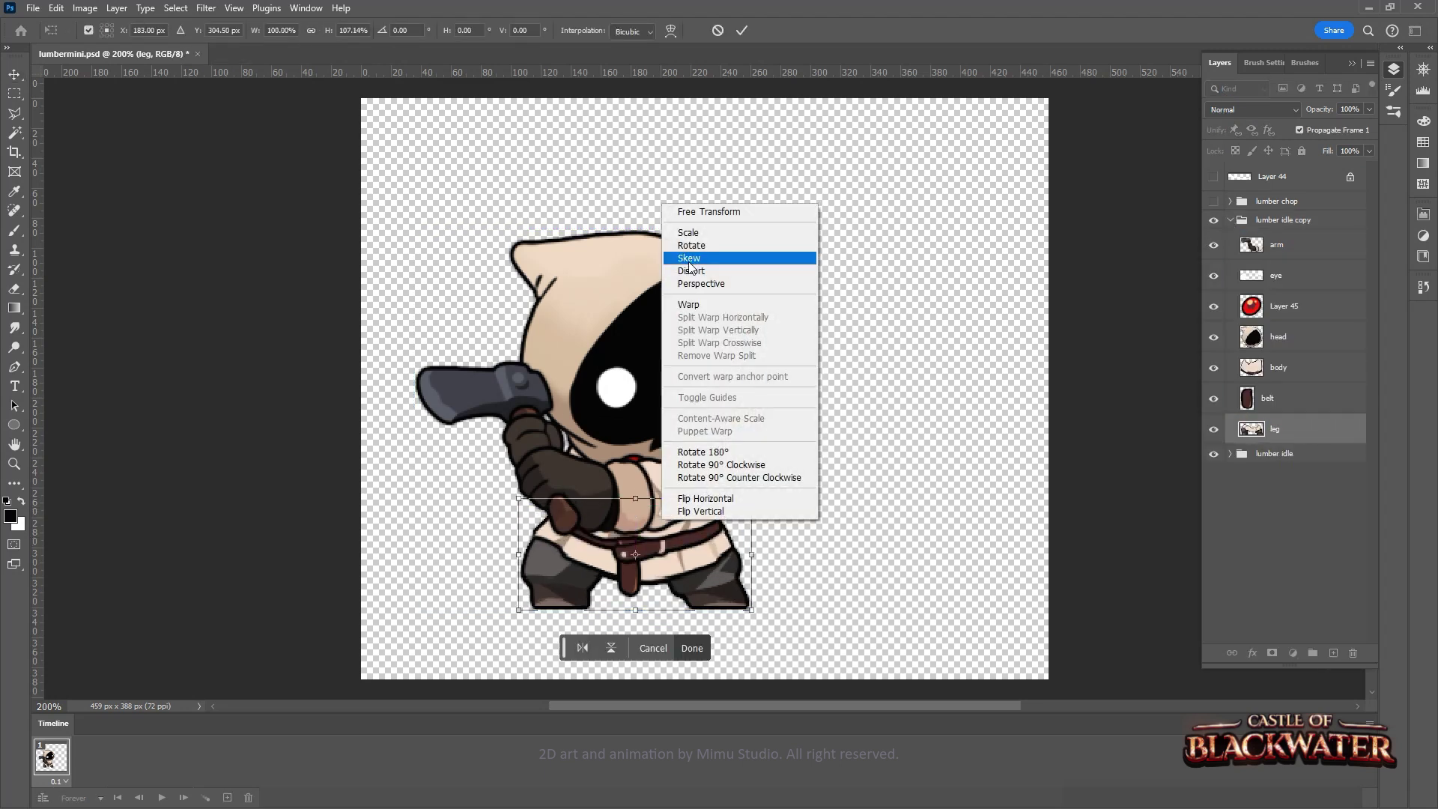
key("Return")
left_click(1214, 221)
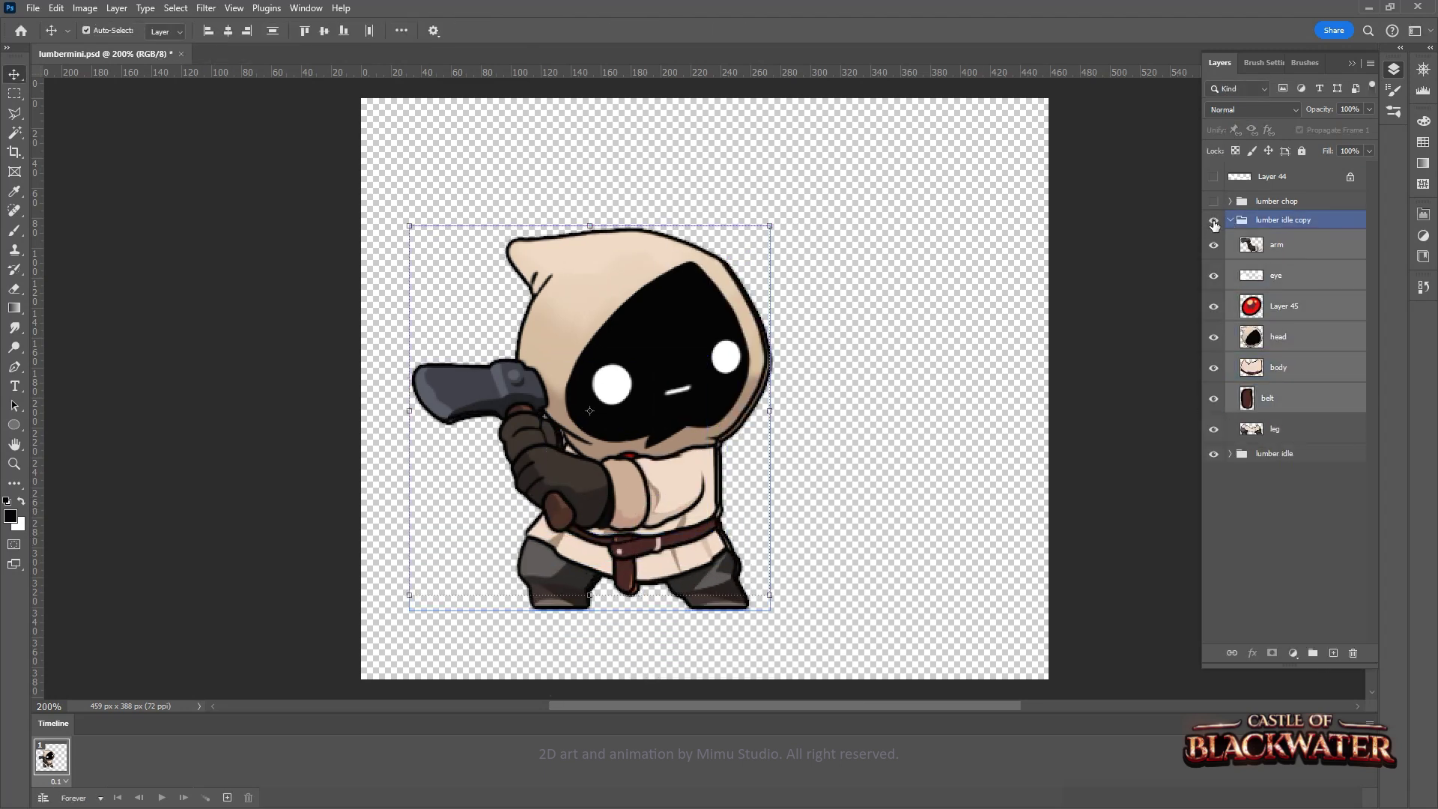
Isolate the arm layer and rotate it so the axe tilts upward
left_click(1285, 336)
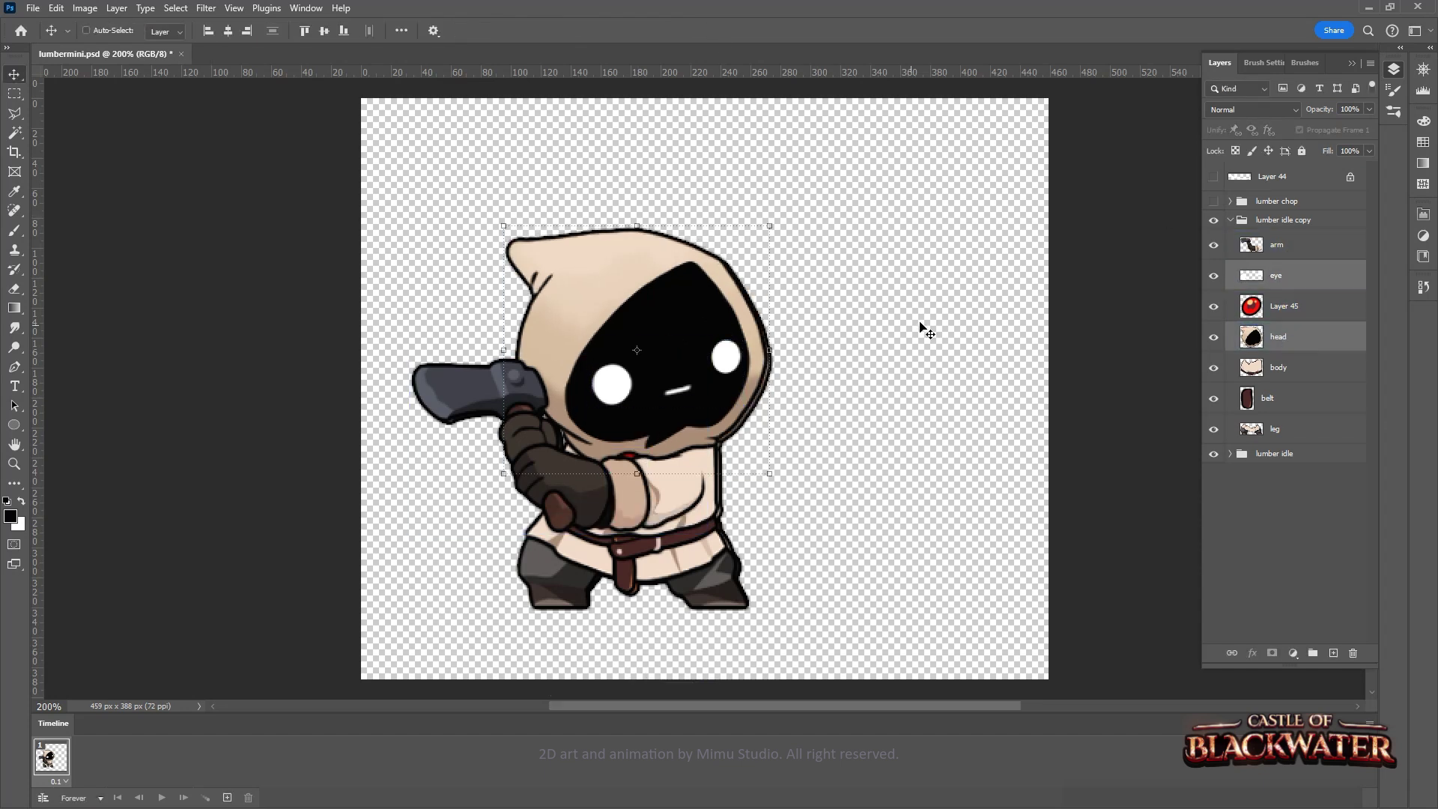
left_click(1214, 223)
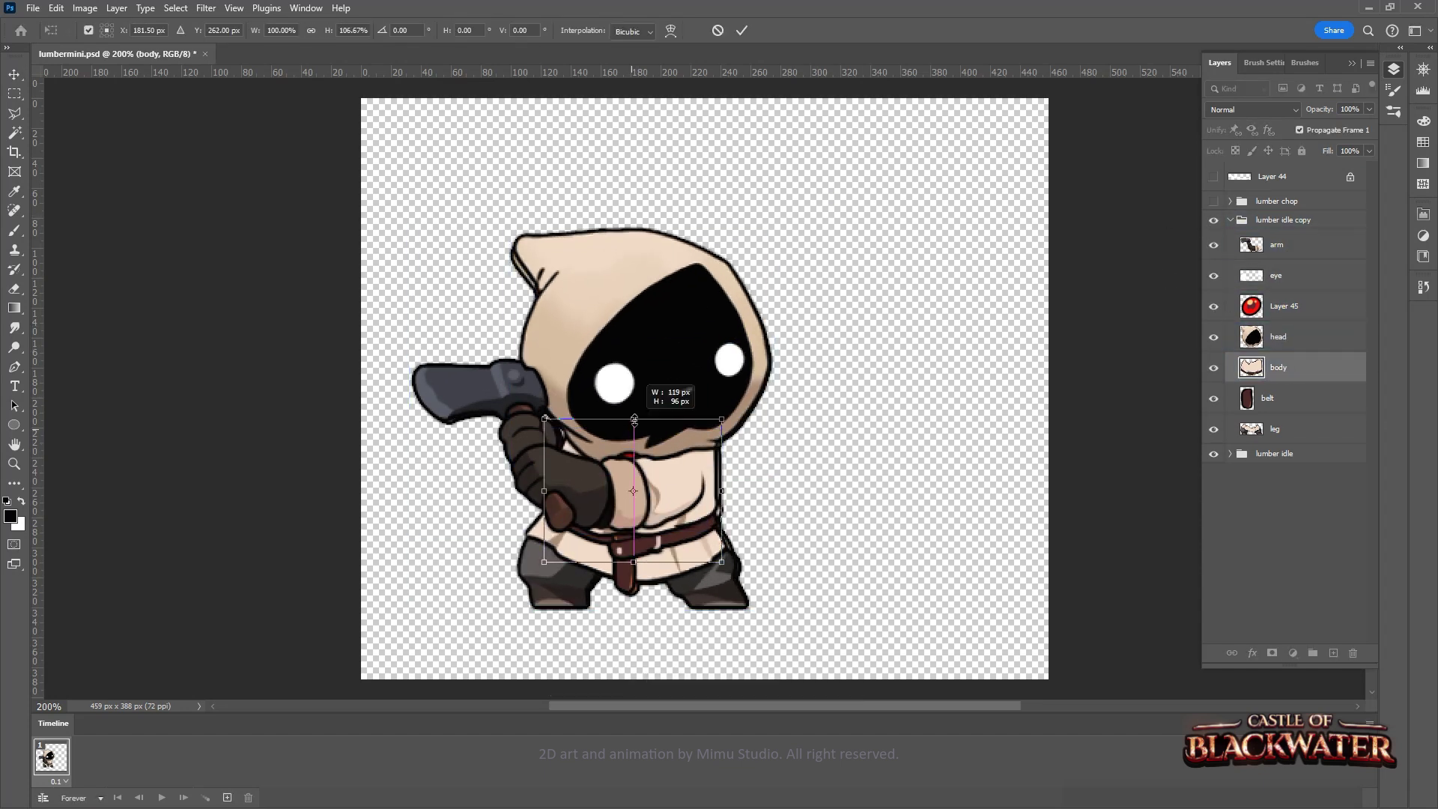
left_click(1284, 337)
left_click(1277, 244, "shift")
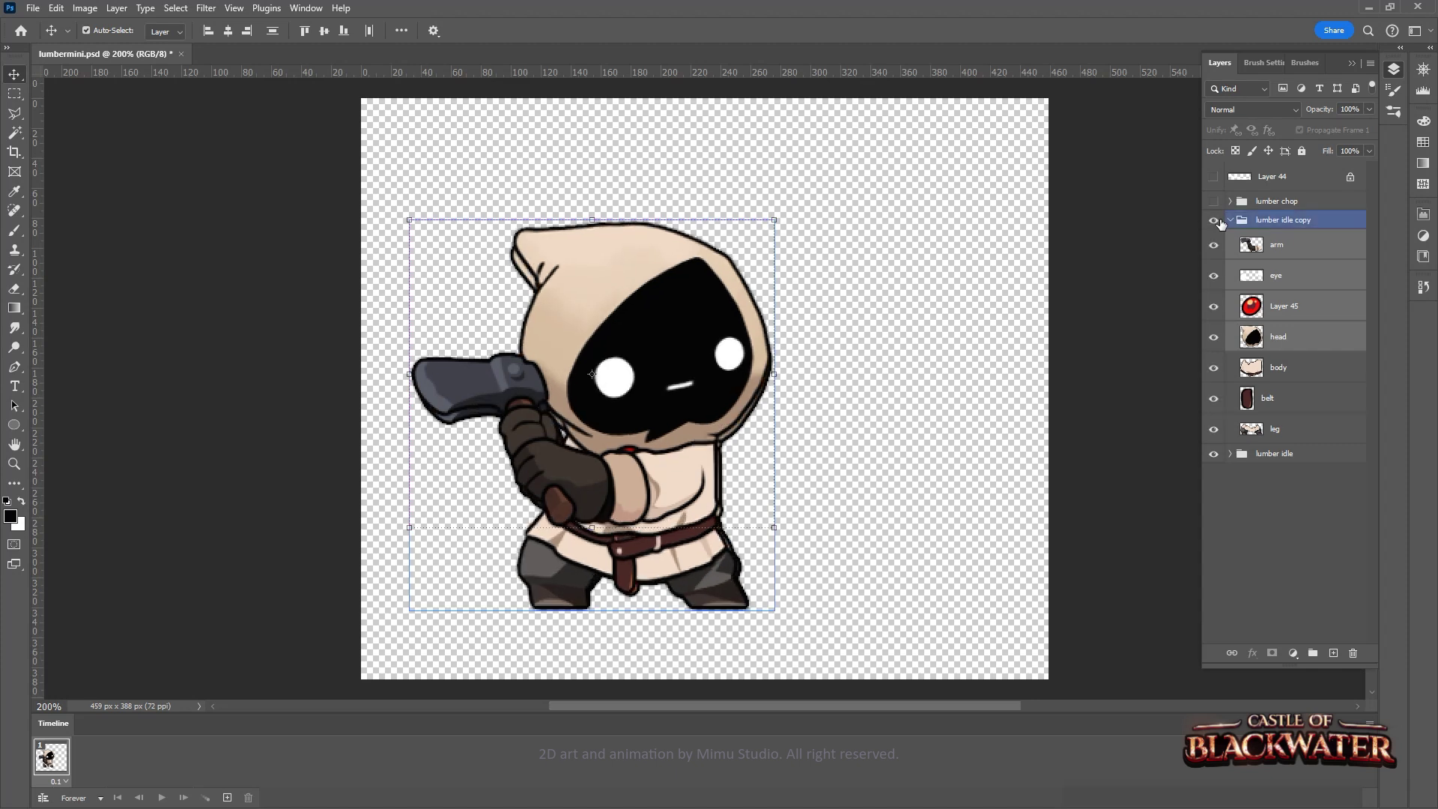
left_click(1273, 245, "ctrl")
left_click(1277, 245)
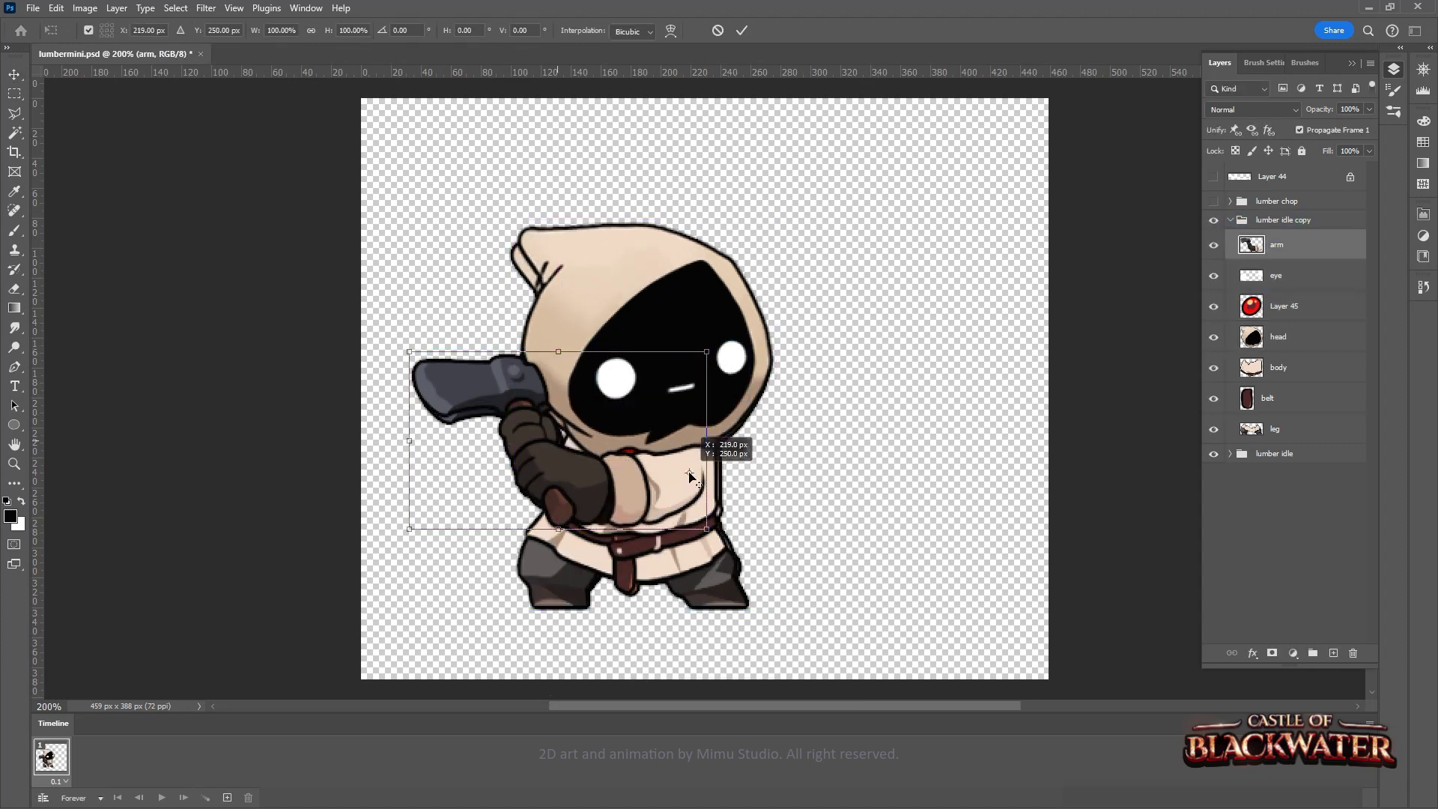
left_click_drag(410, 444, 418, 395)
key("Return")
left_click(1265, 219)
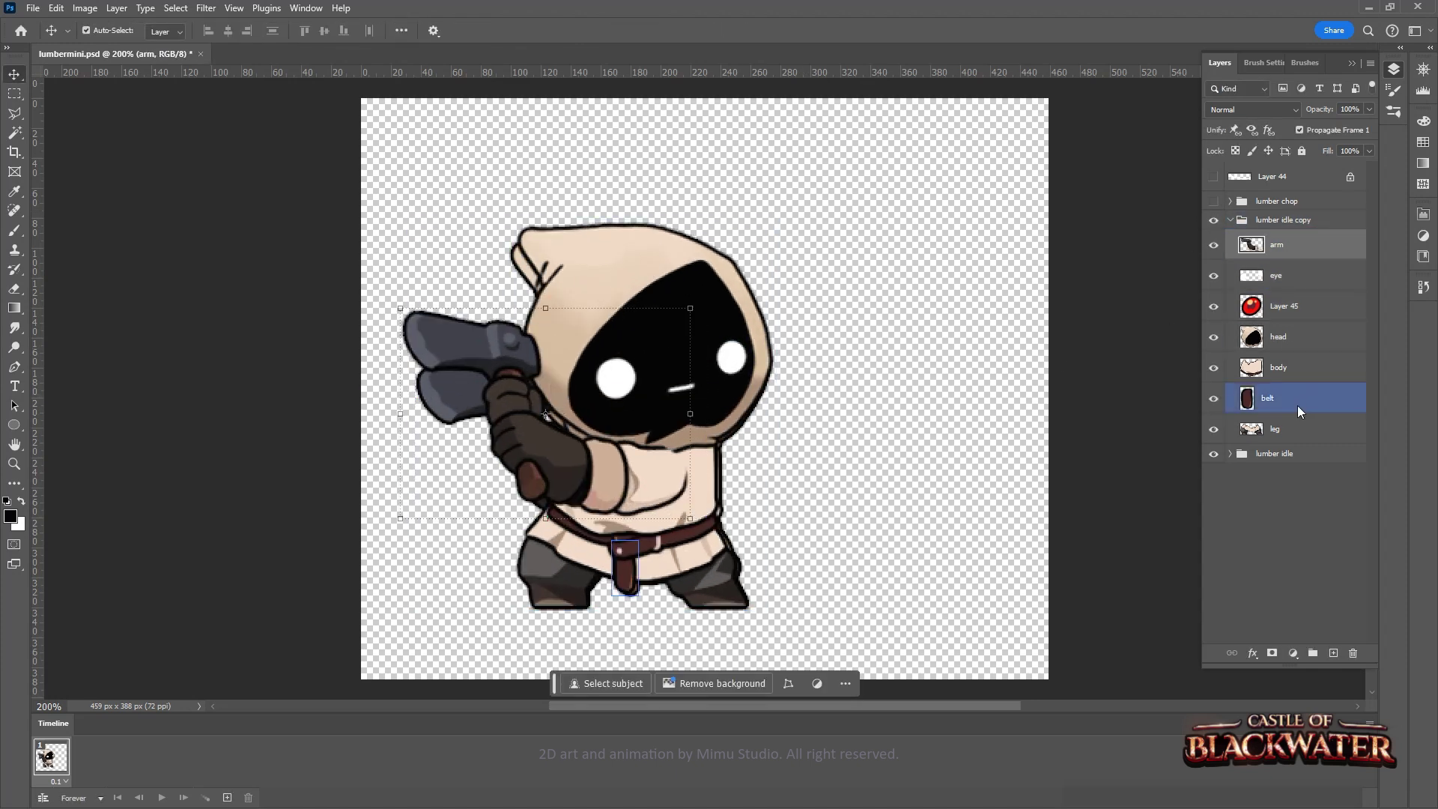
Warp the arm to lift the axe and select the lumber idle copy group
key("ctrl+t")
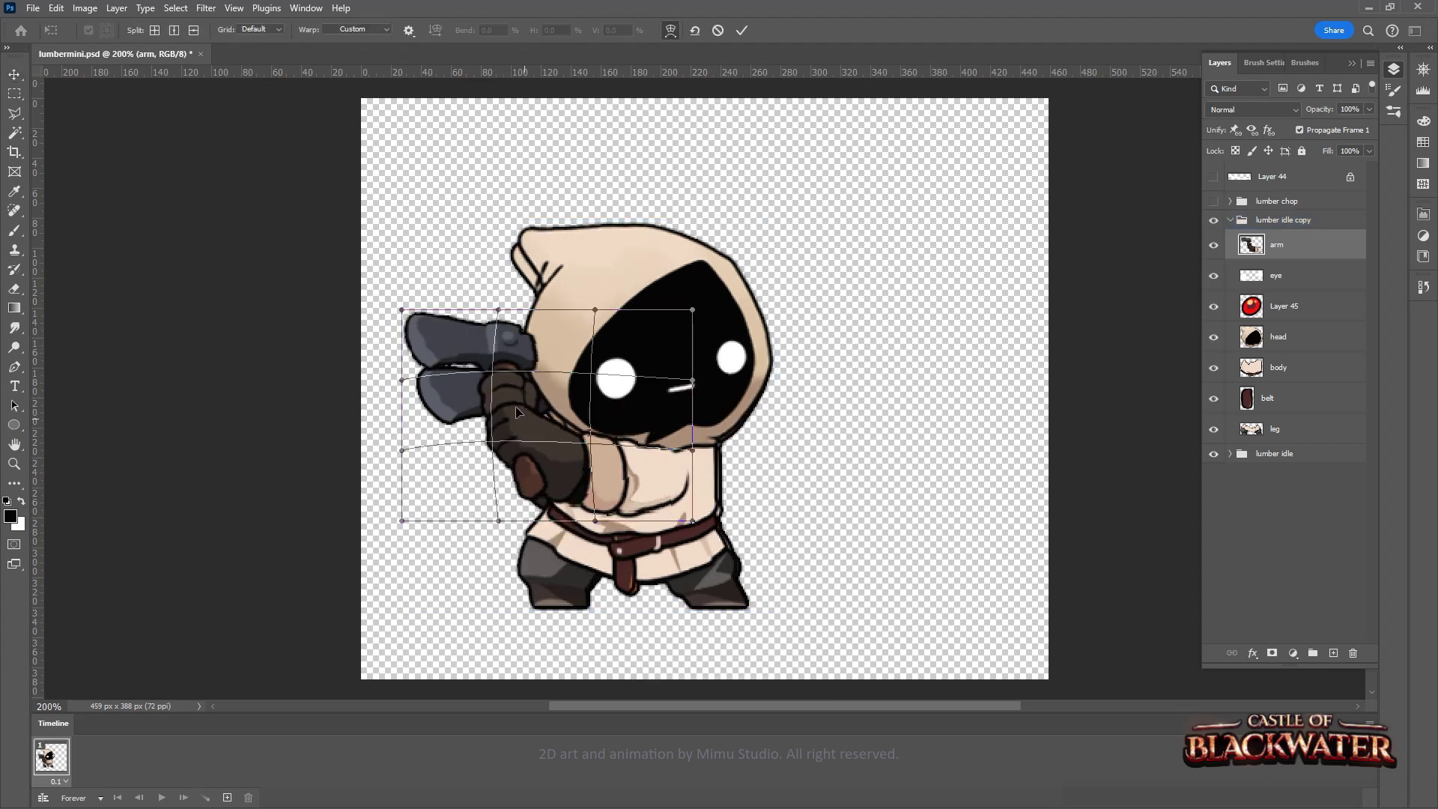
key("Return")
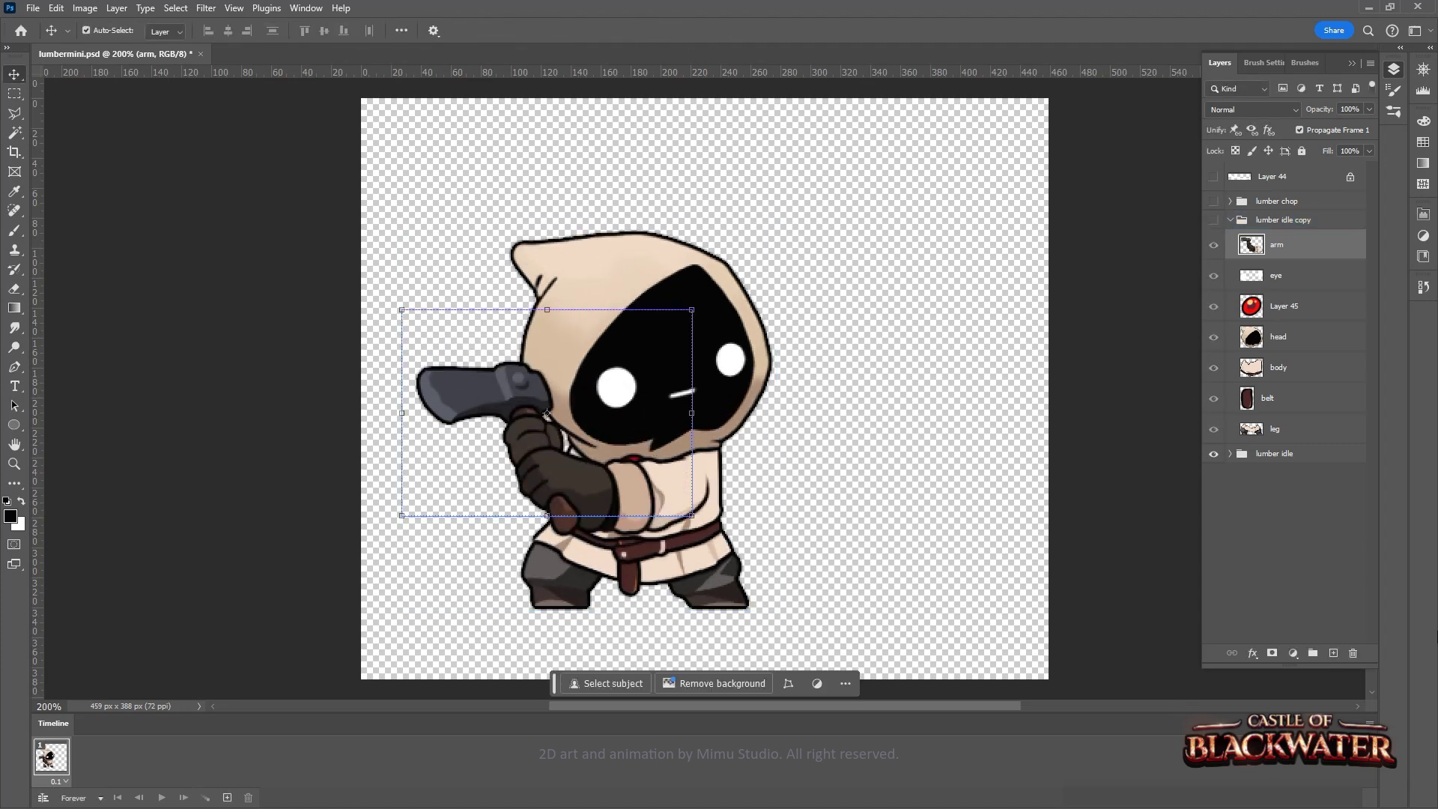
left_click(1229, 220)
left_click(1277, 220)
Duplicate as lumber idle copy 2 and rotate the whole character slightly
key("ctrl+j")
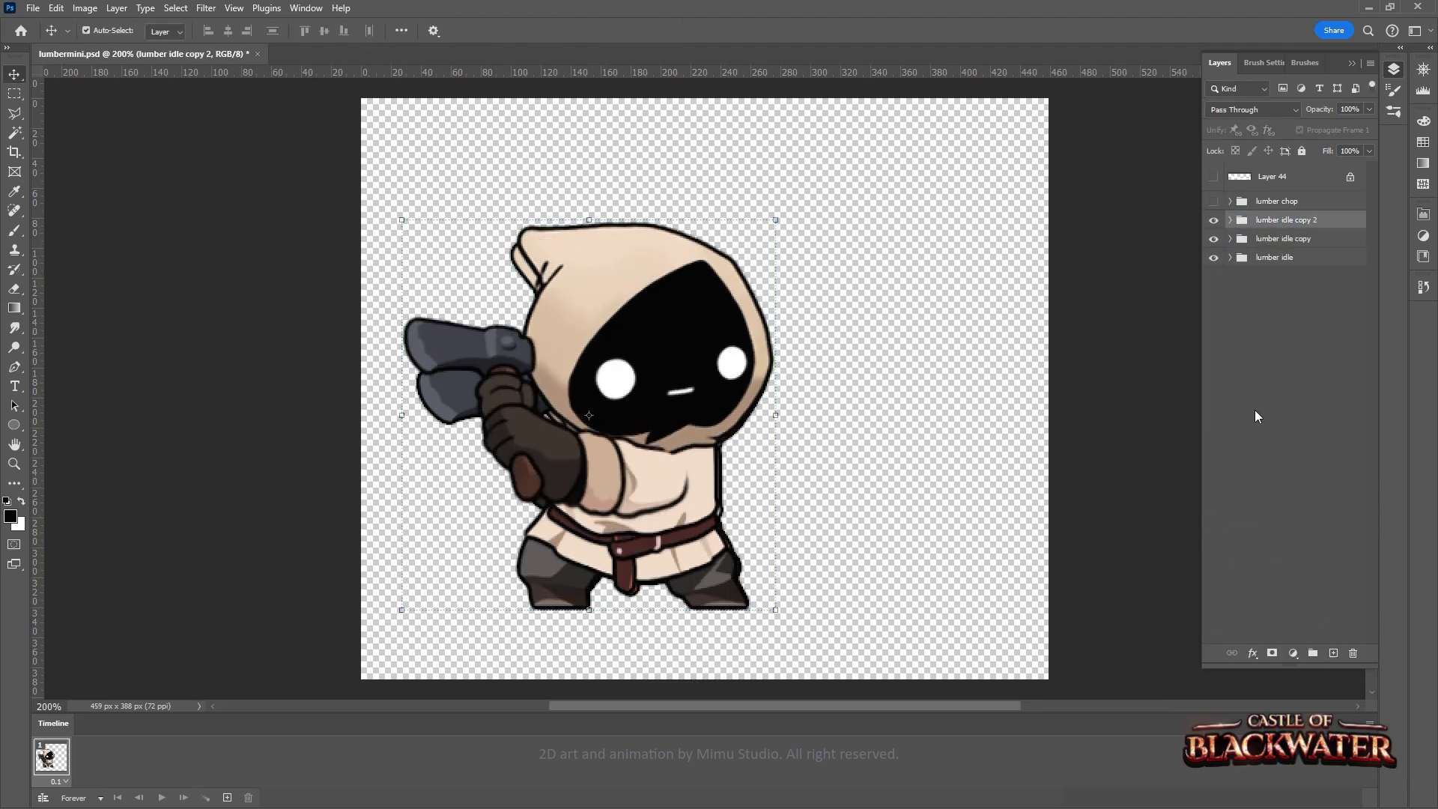
key("alt+[")
key("alt+[")
key("alt+[")
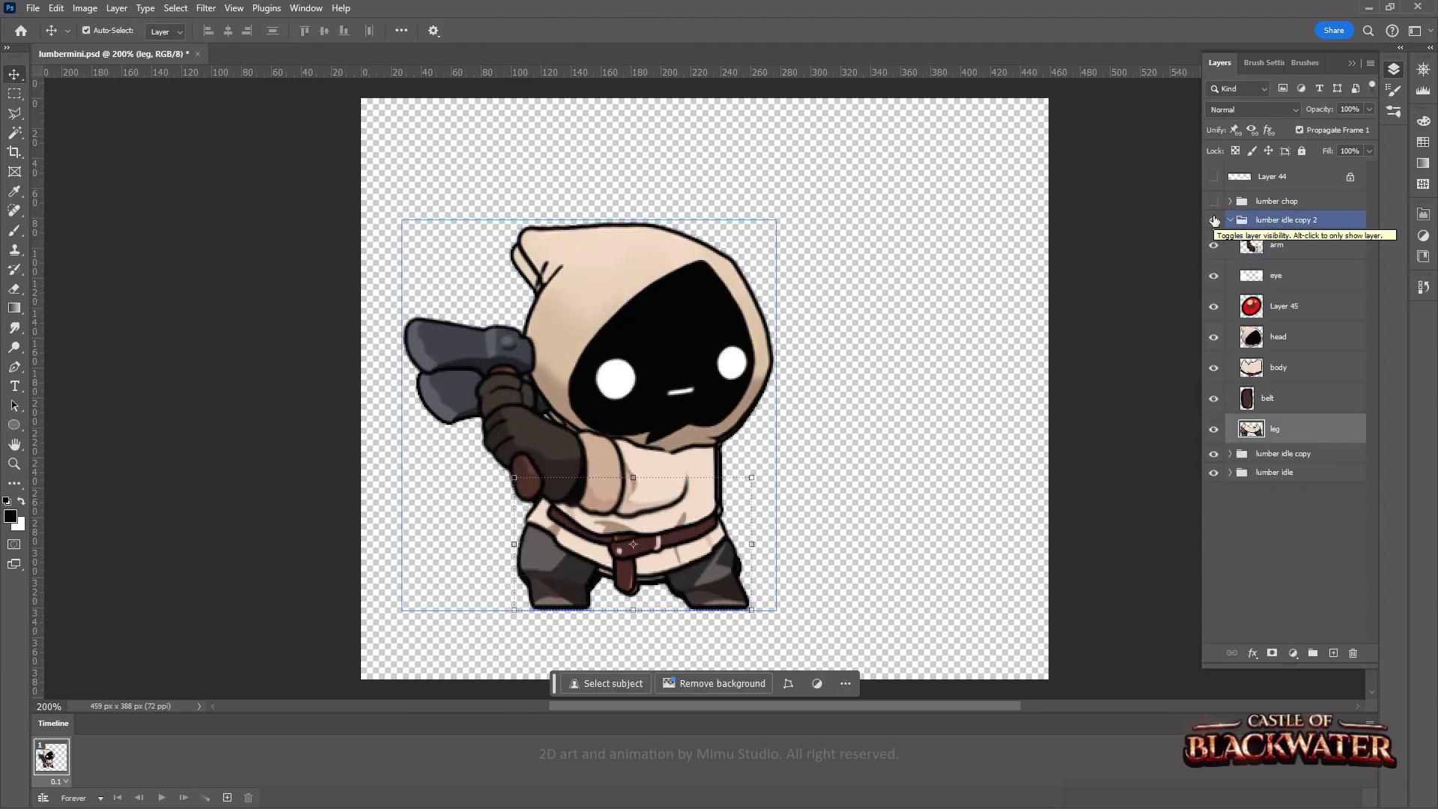
key("alt+shift+bracketright")
key("alt+shift+bracketright")
key("alt+shift+bracketright")
key("alt+shift+bracketright")
key("alt+shift+bracketright")
key("alt+shift+bracketright")
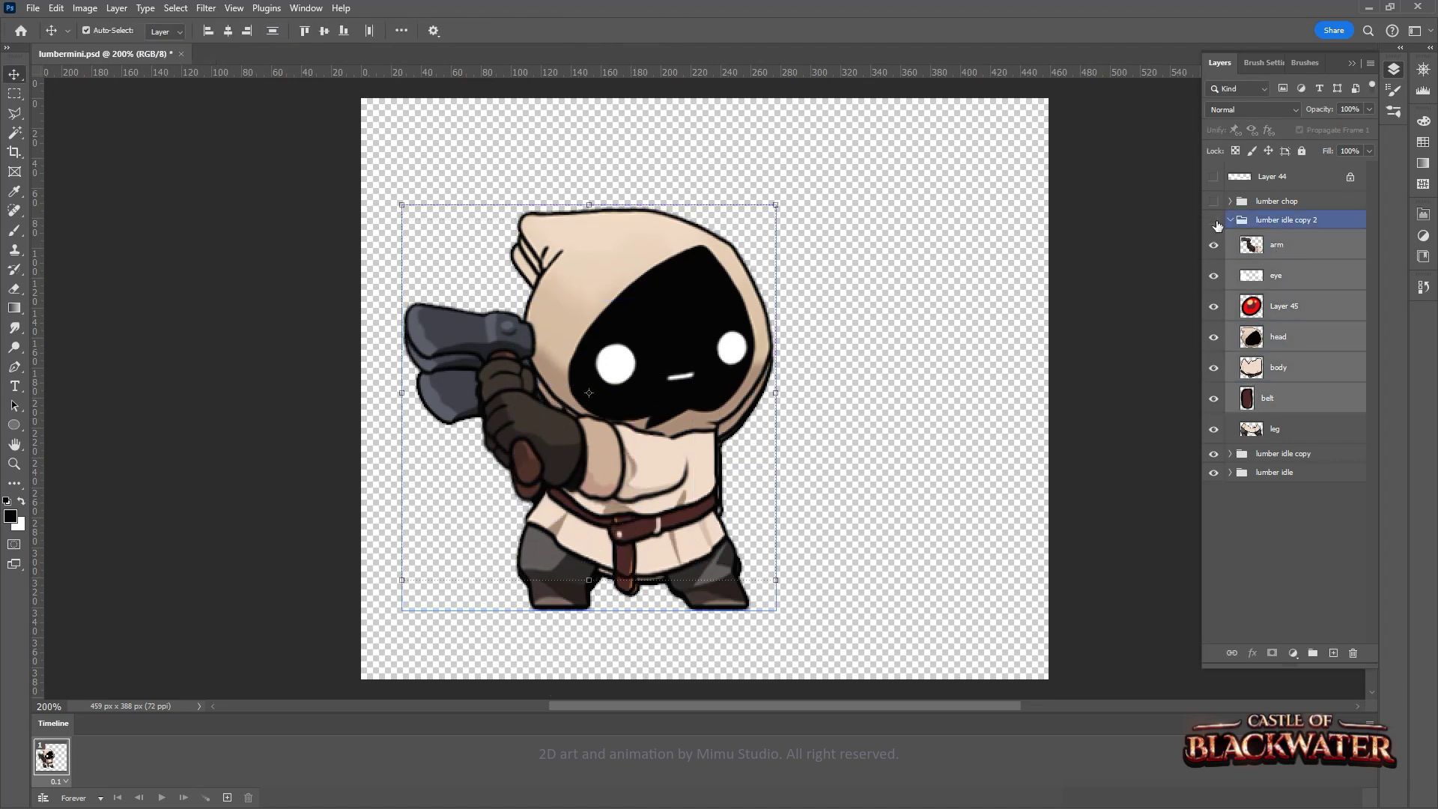
left_click_drag(727, 567, 819, 193)
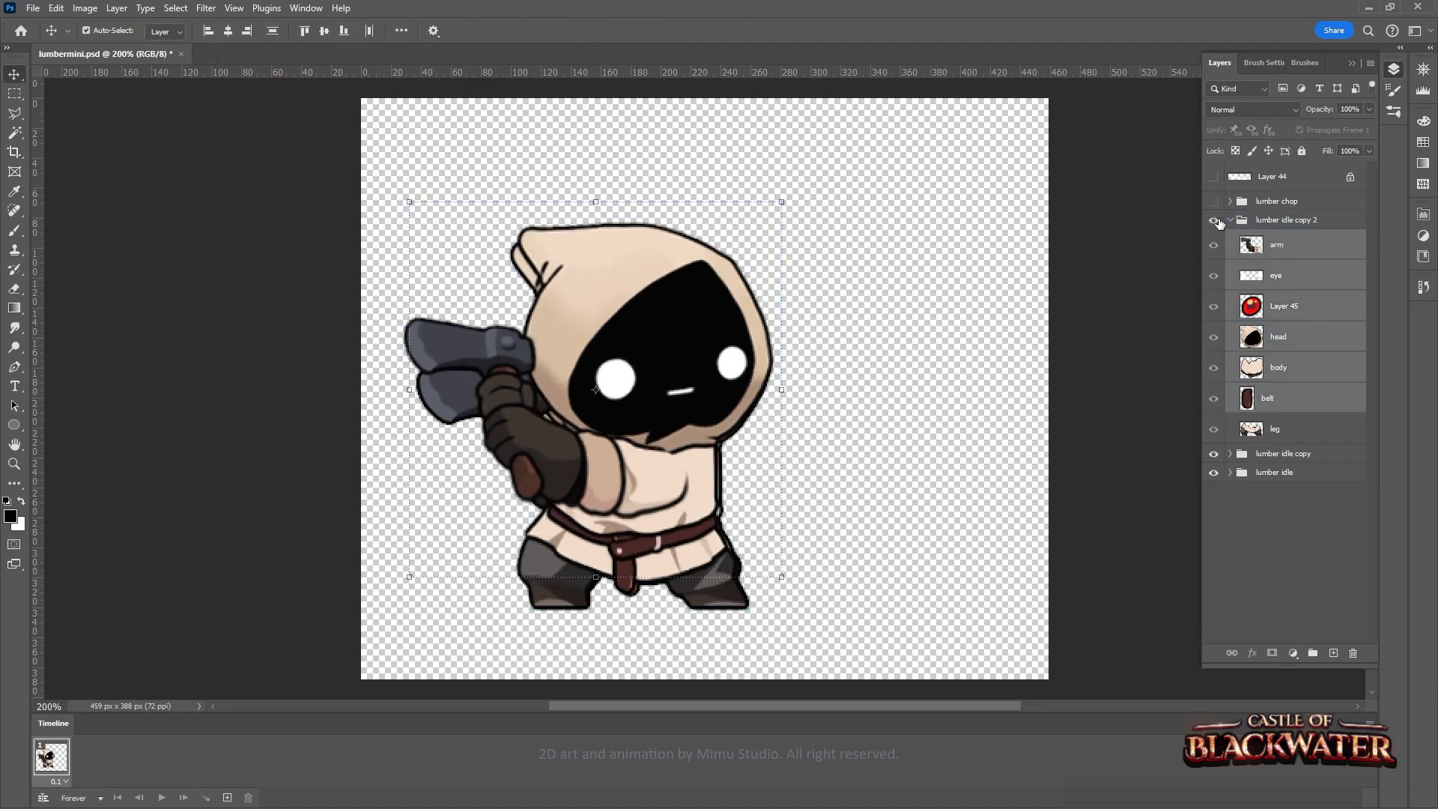
key("Return")
left_click(1280, 335)
Rotate the axe arm about 10° clockwise and warp it higher behind the hood
key("alt+bracketright")
key("alt+bracketright")
key("alt+bracketright")
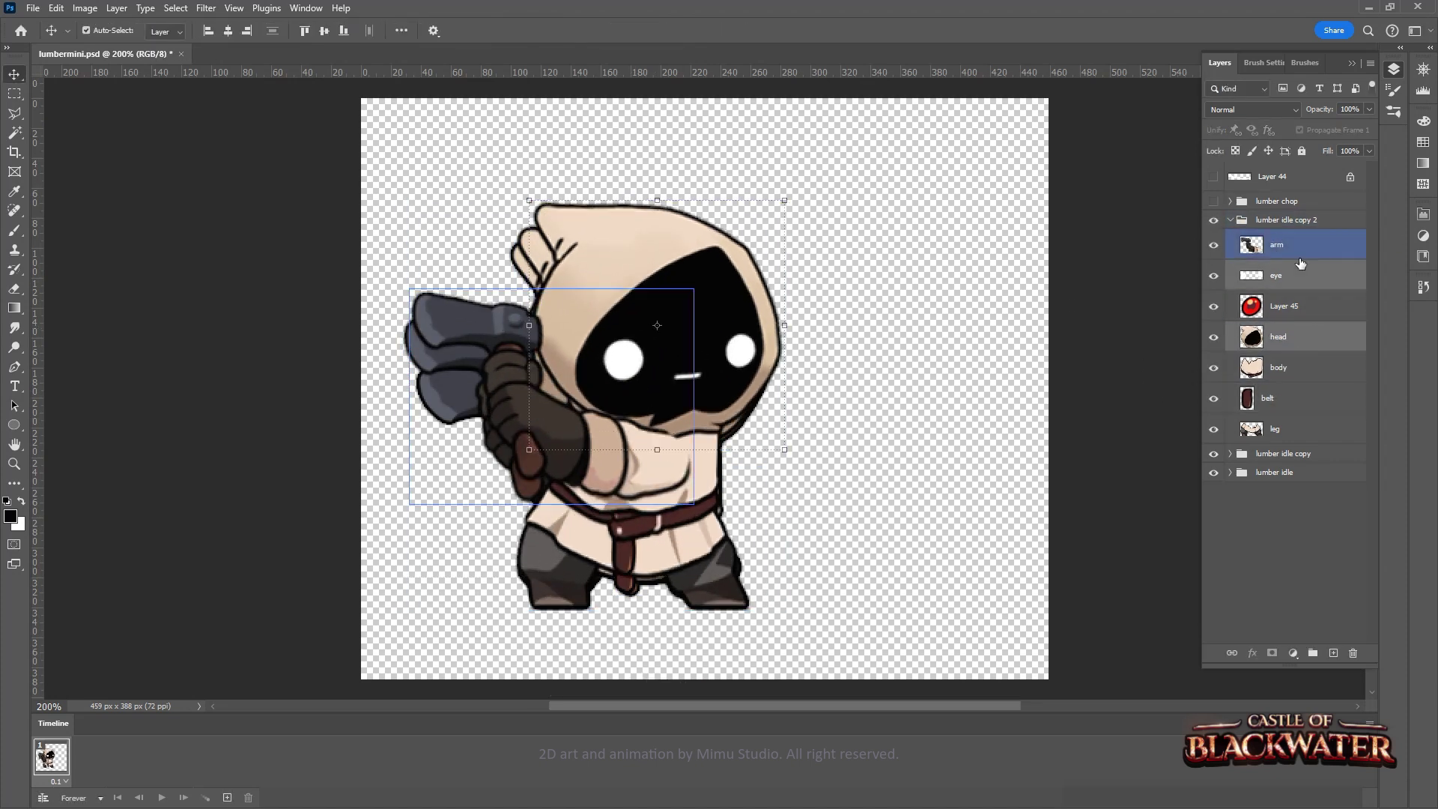
key("ctrl+t")
mouse_move(405, 424)
left_mouse_down()
mouse_move(421, 377)
mouse_move(481, 363)
left_mouse_up()
right_click(418, 350)
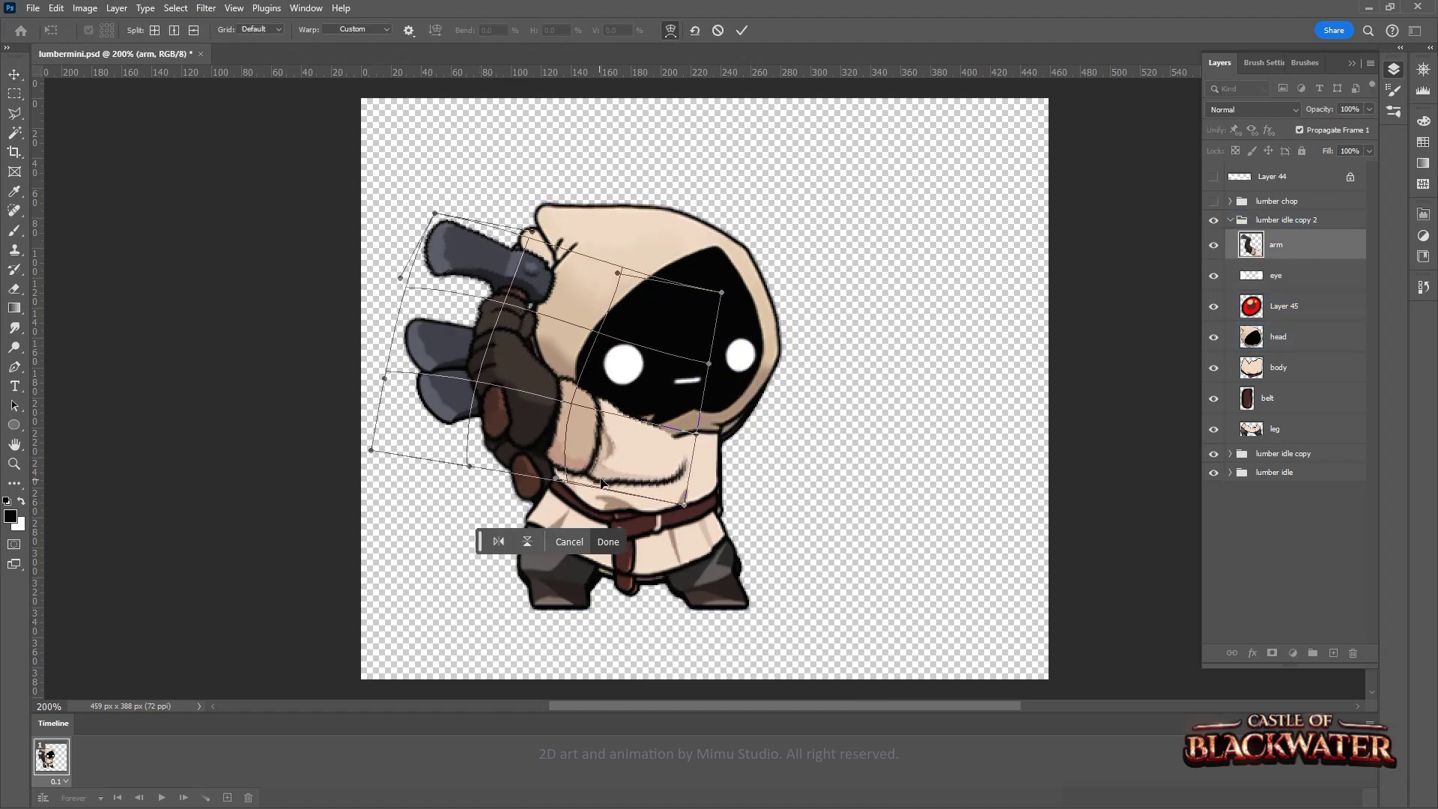
key("Return")
left_click(1213, 219)
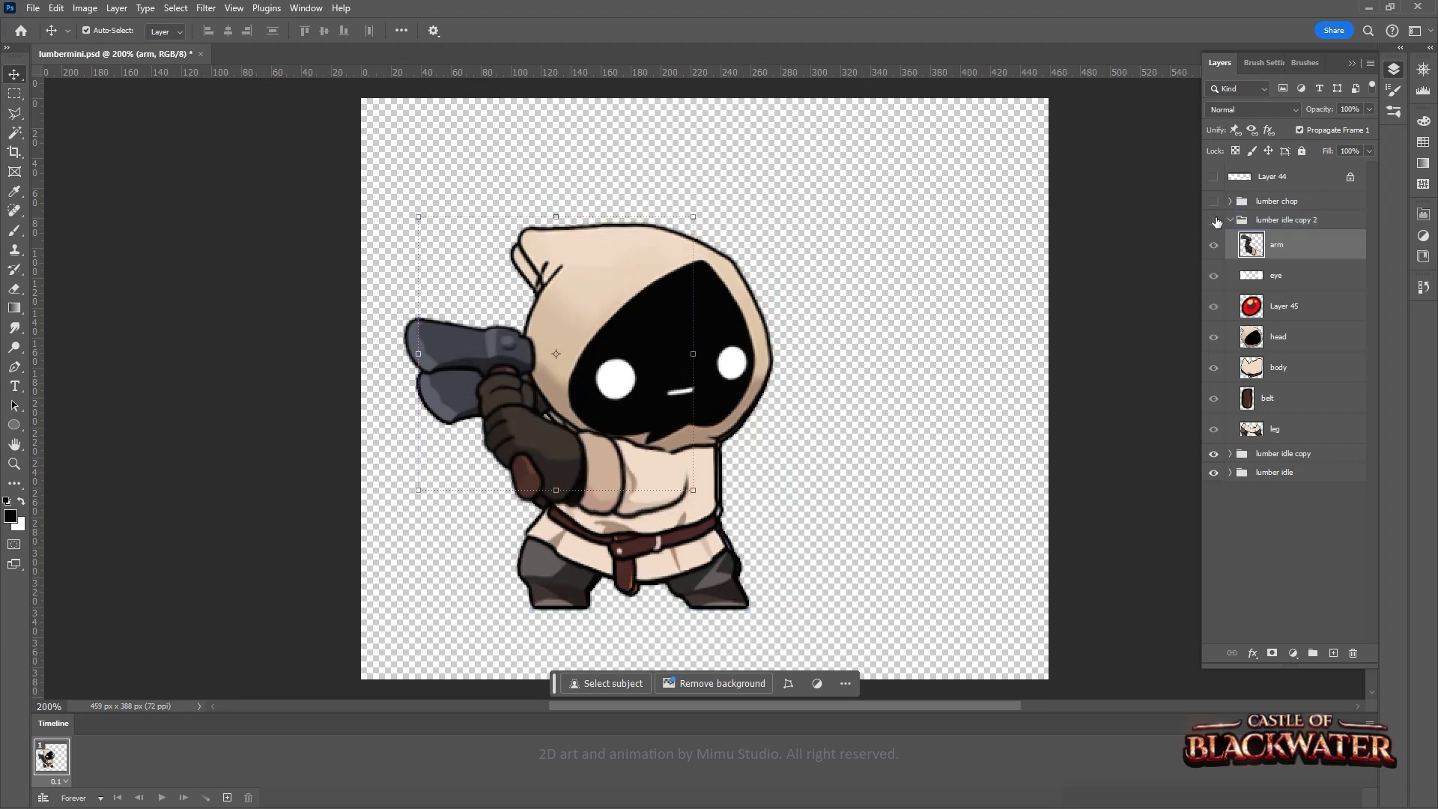
Warp a head layer while comparing poses with lumber idle copy 2 hidden
left_click(1288, 357)
key("ctrl+t")
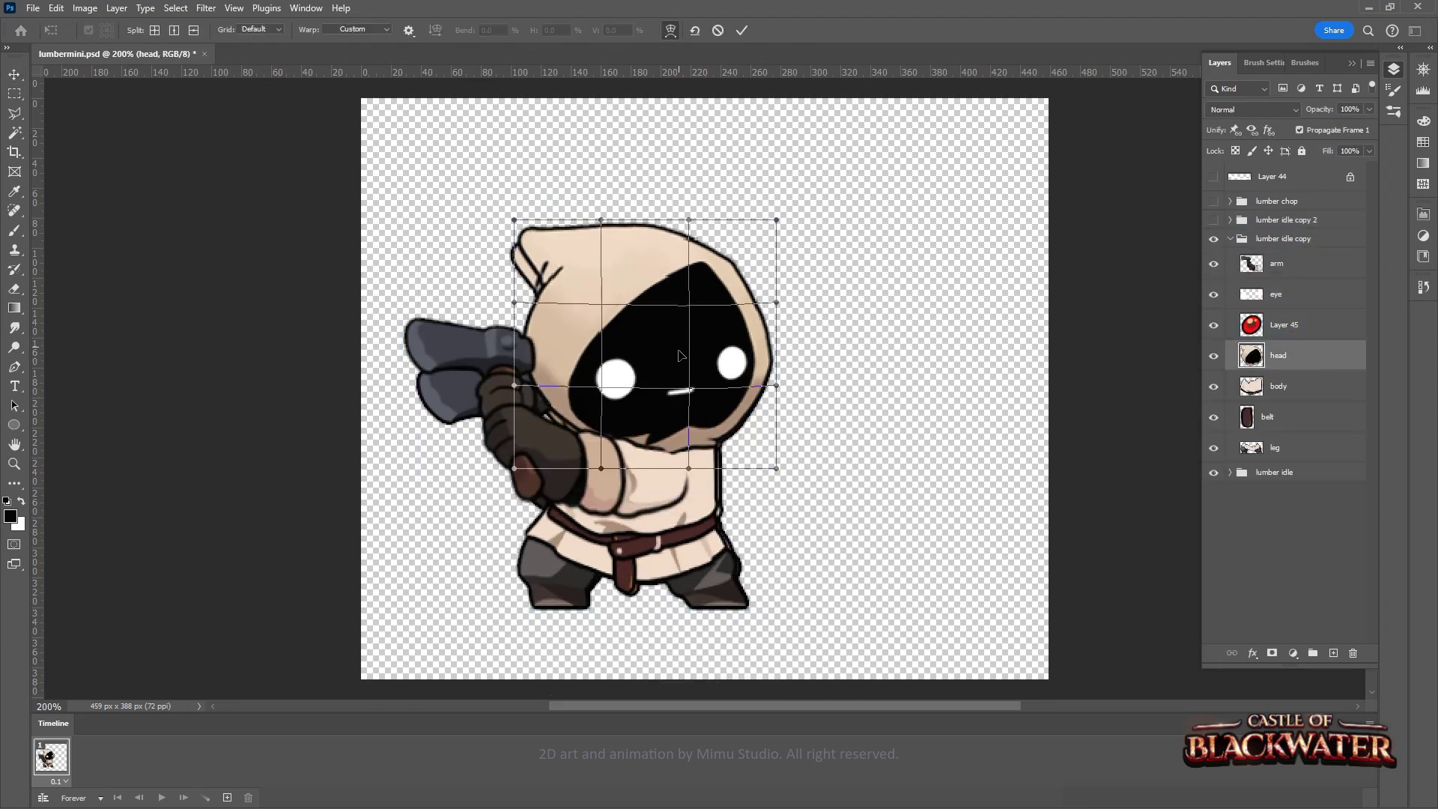
key("Return")
left_click(1230, 238)
left_click(1214, 219)
Warp and tilt the head of lumber idle copy 2, then show the lumber chop pose
left_click(1288, 337)
key("ctrl+t")
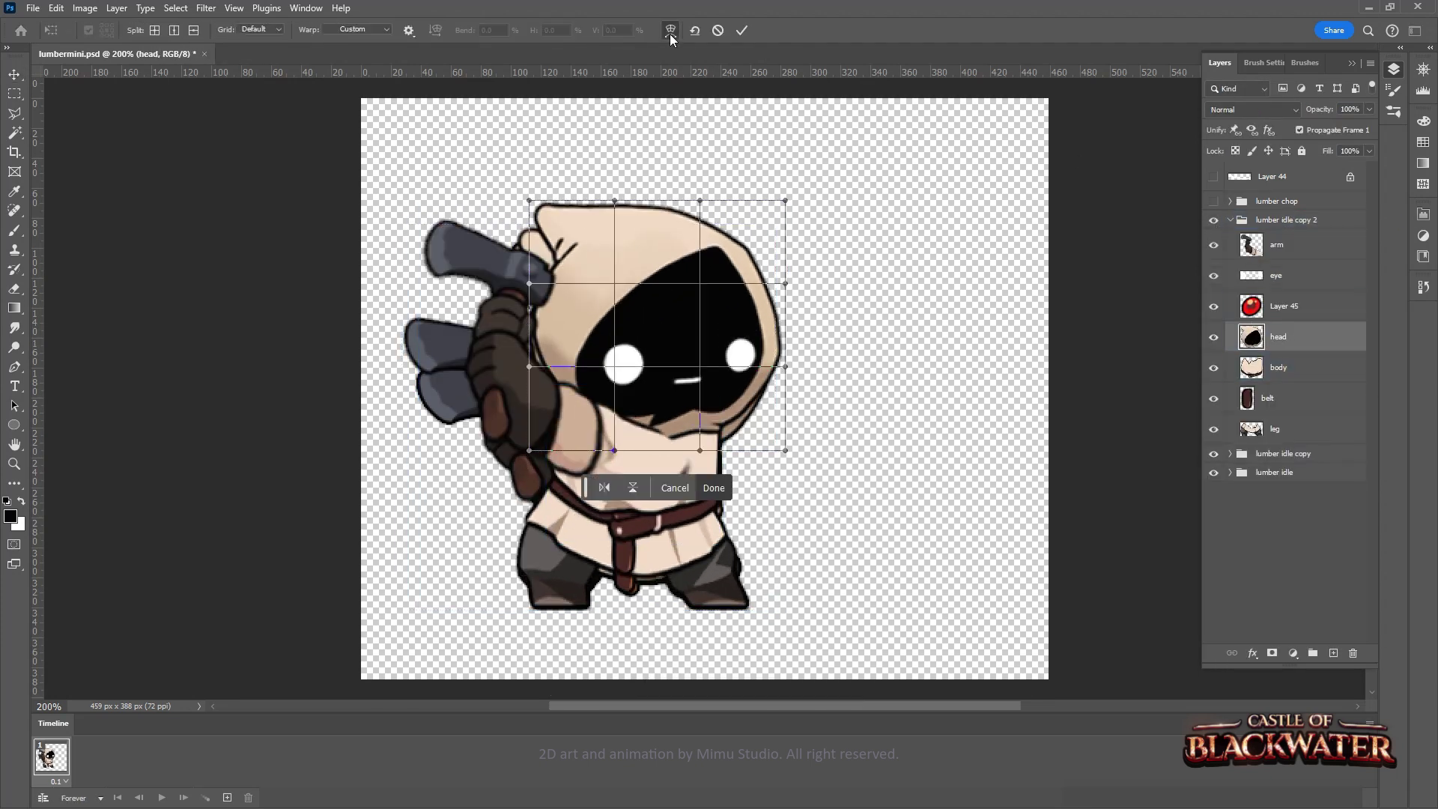
key("Return")
left_click(1274, 219)
key("v")
left_click(1230, 219)
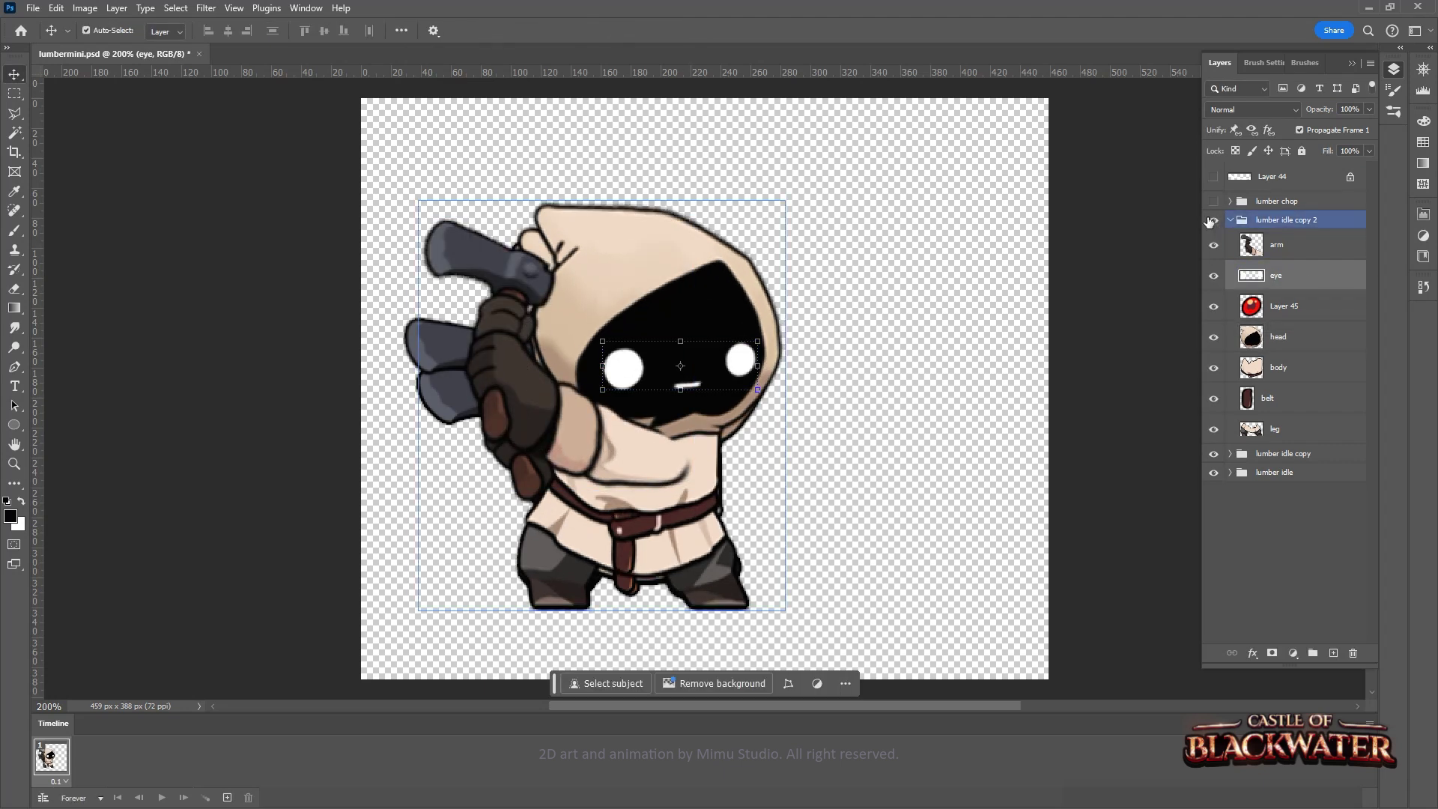
Compare lumber chop and its copy by toggling the groups, picking Layer 44 and the eraser
left_click(1229, 201)
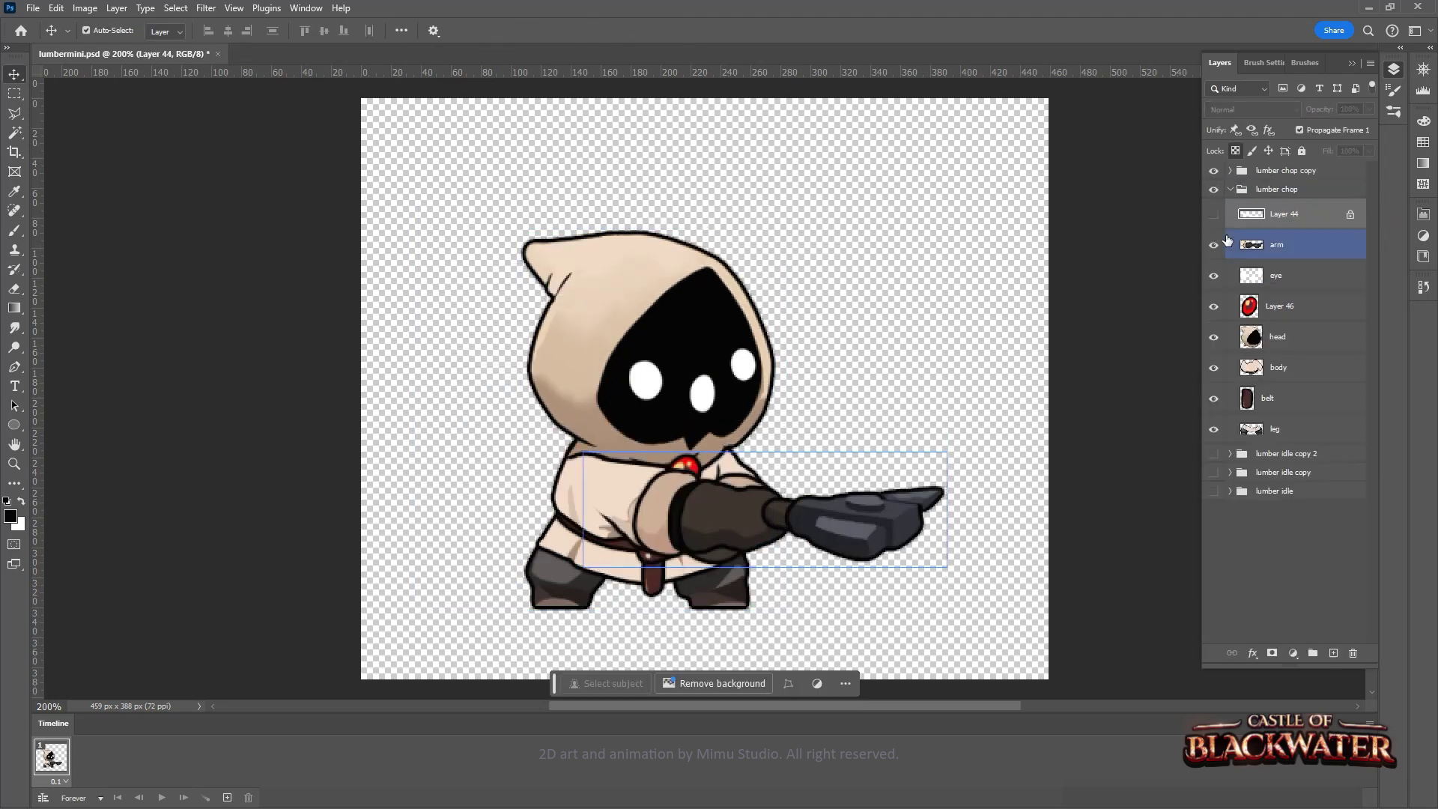
left_click(1229, 190)
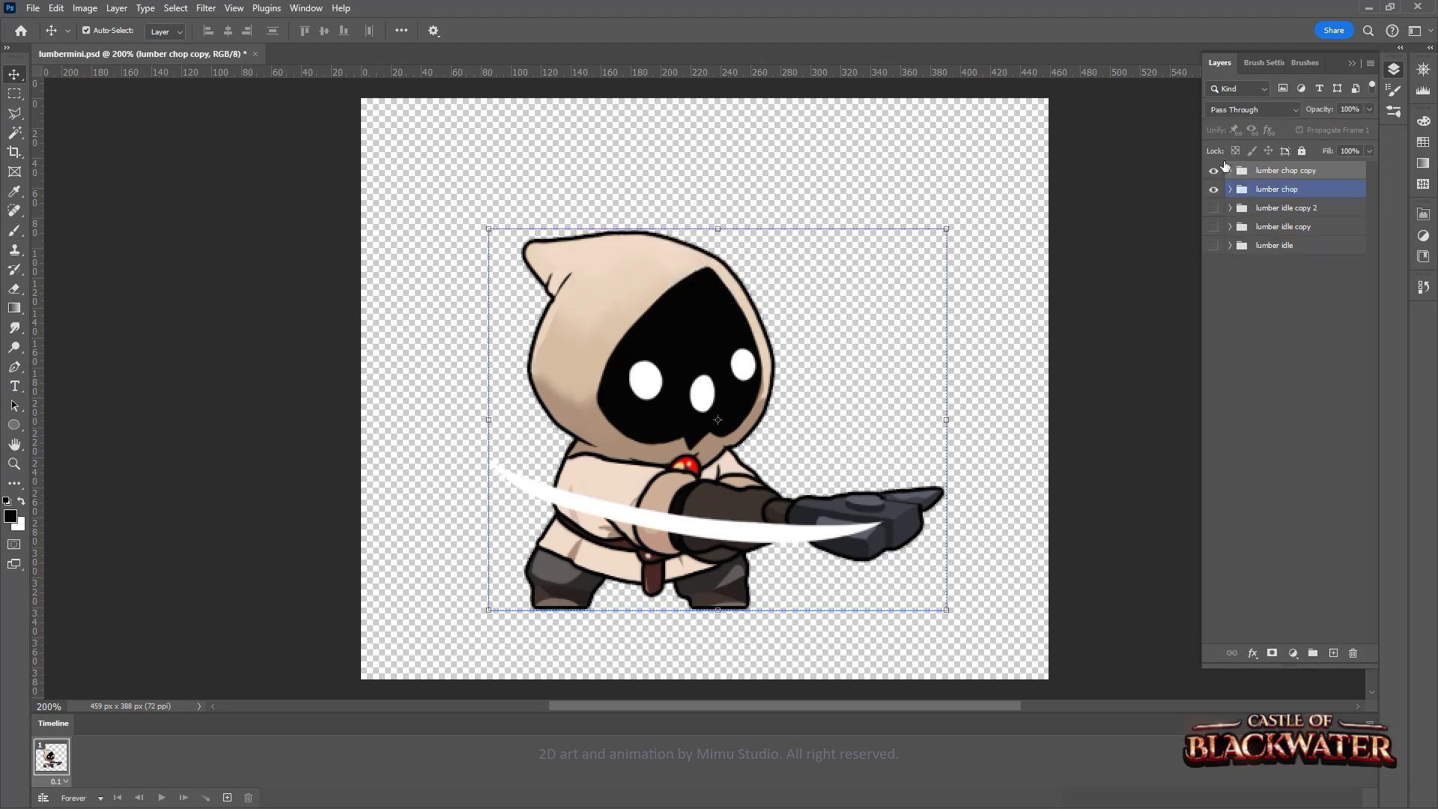
left_click(1230, 170)
left_click(1284, 195)
key("e")
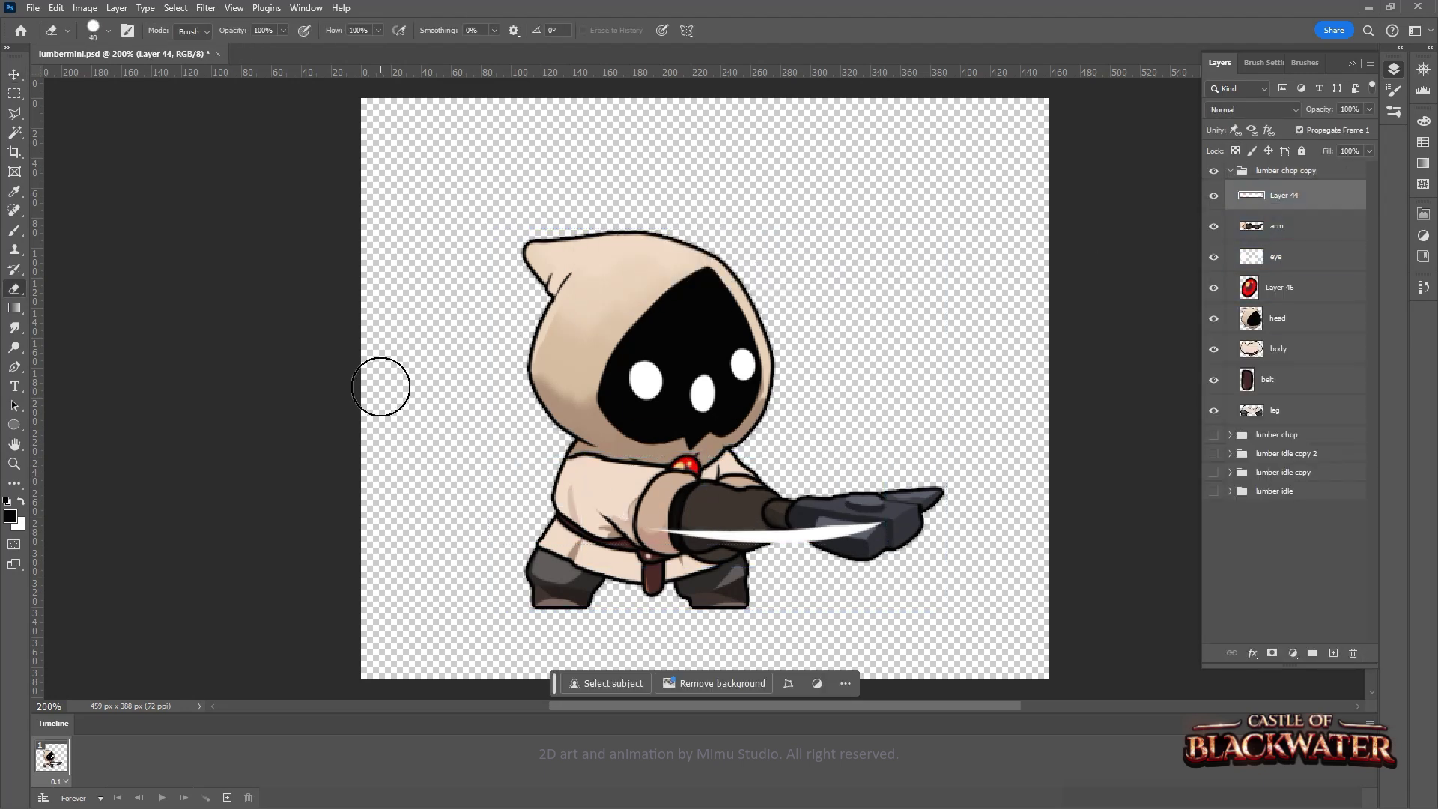
left_click(1230, 170)
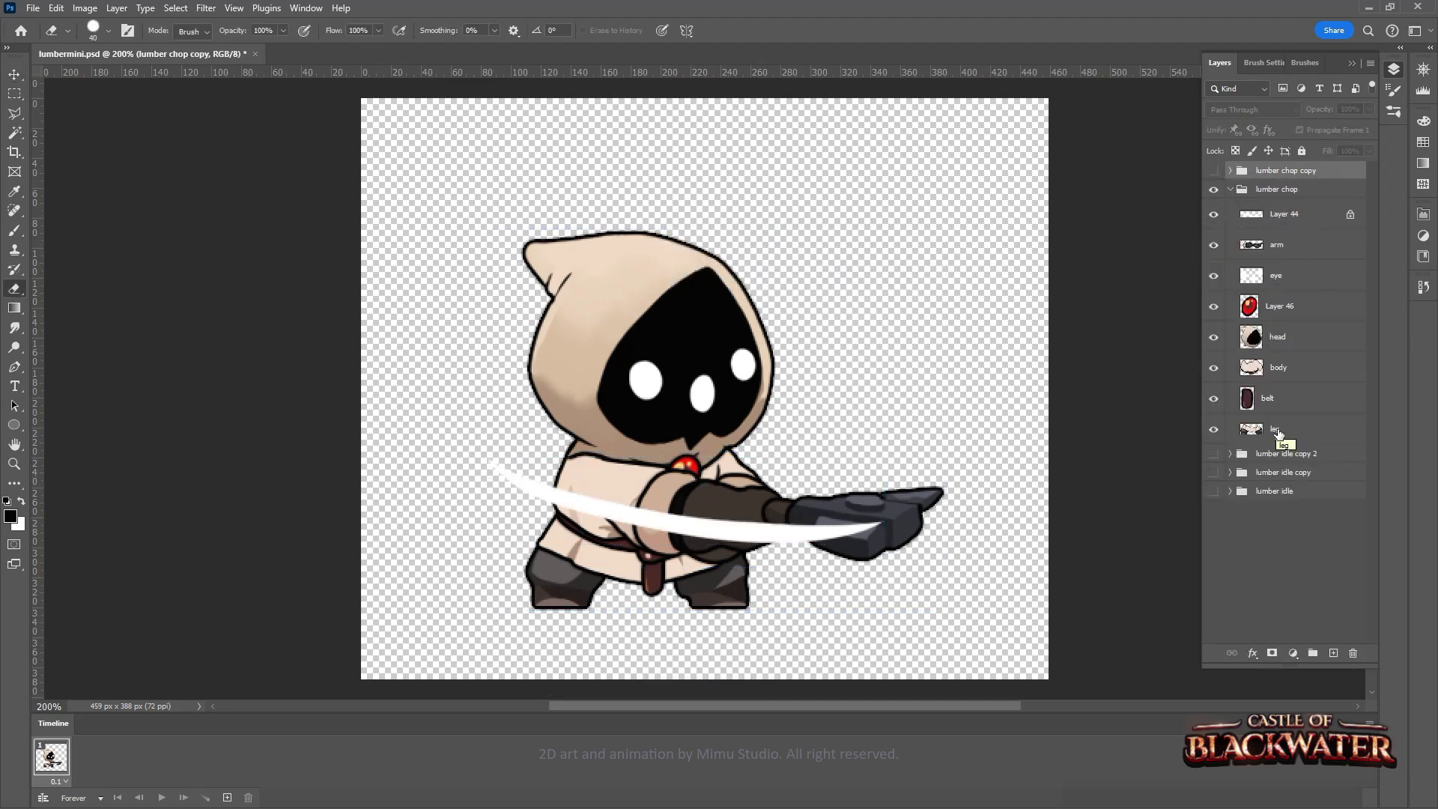
left_click(1230, 189)
Rotate the body about -2.3° in the lumber chop copy pose
left_click(1276, 245)
left_click(1274, 429, "shift")
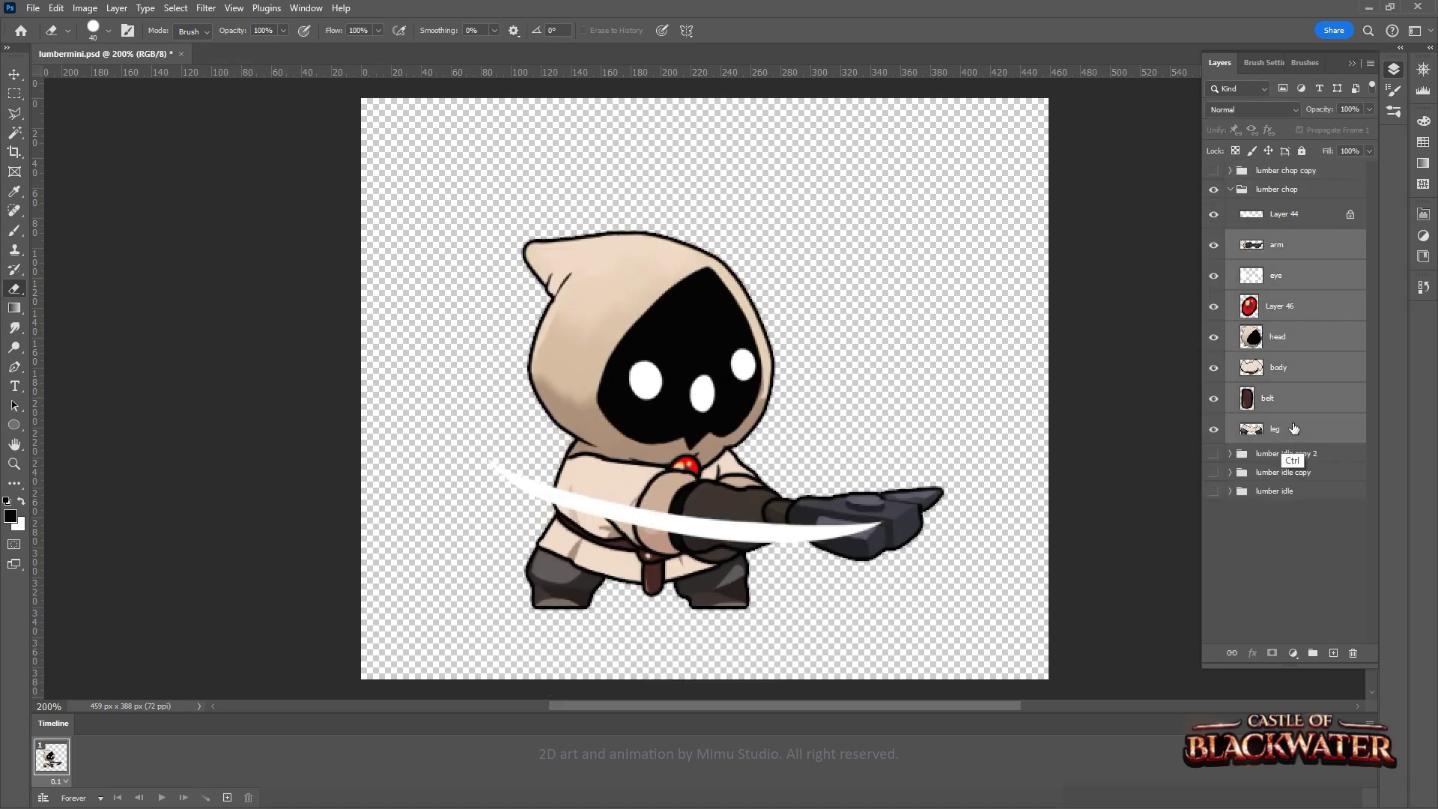
left_click(1215, 171)
key("v")
left_click(786, 526, "ctrl")
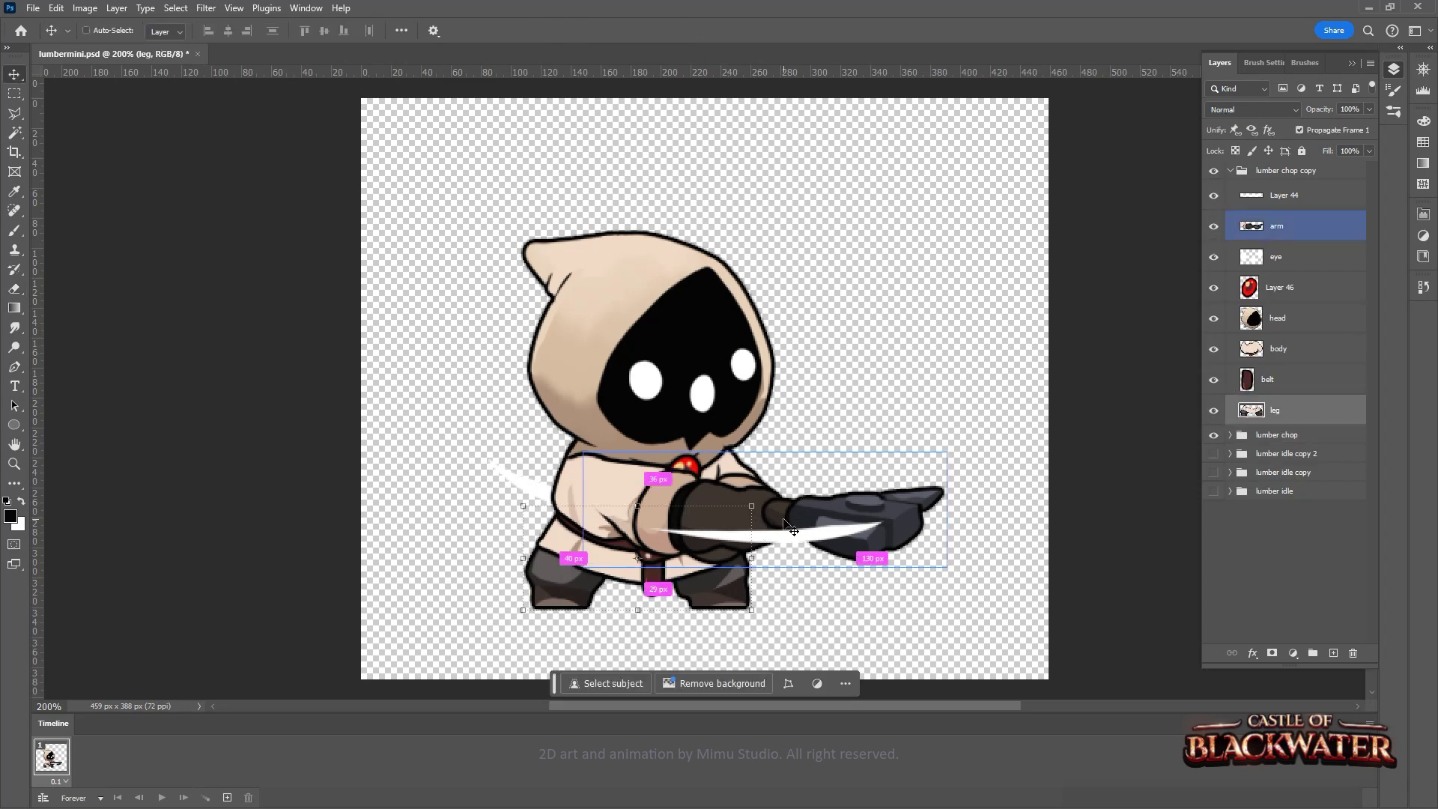
left_click(1274, 380)
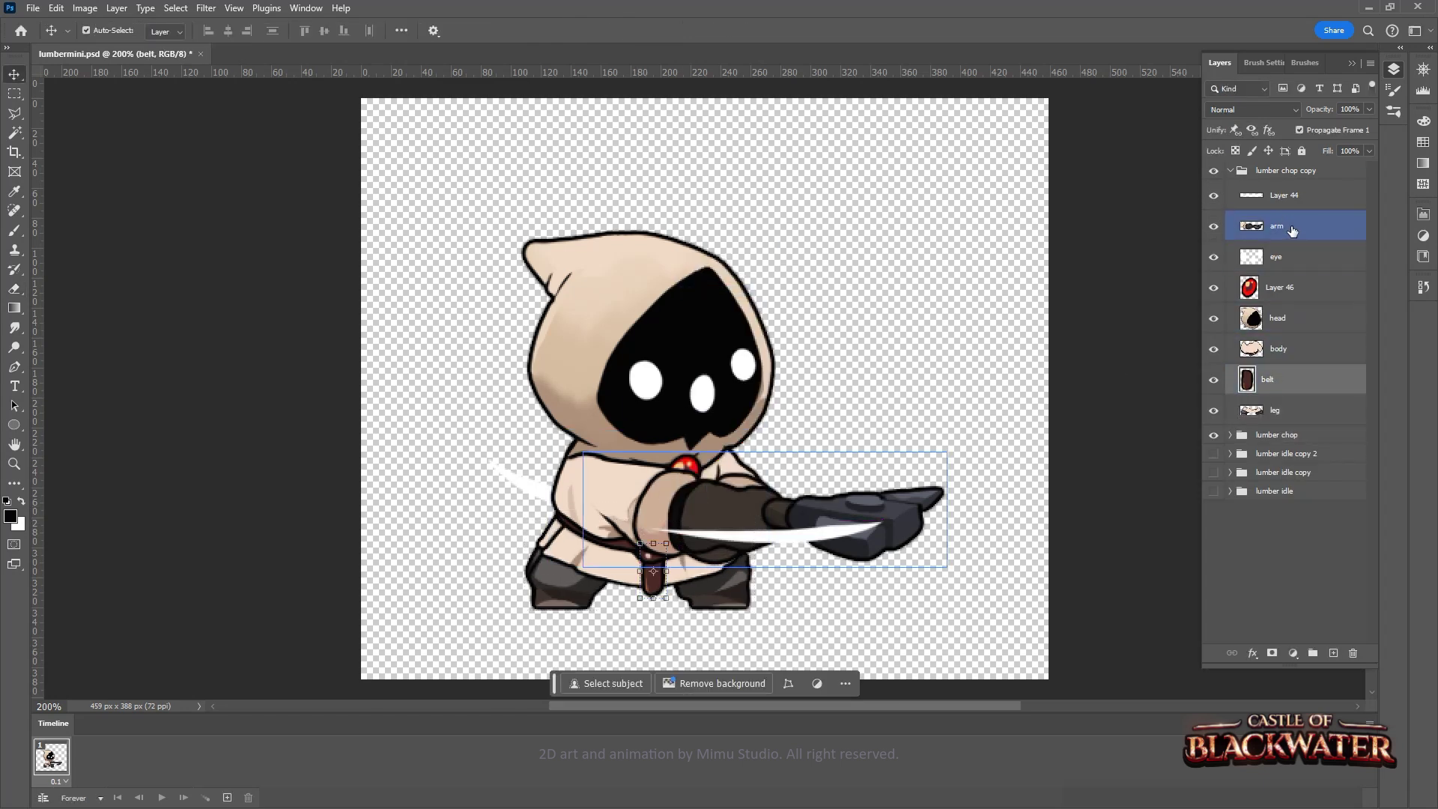
left_click(1279, 349)
key("ctrl+t")
left_click_drag(669, 444, 666, 445)
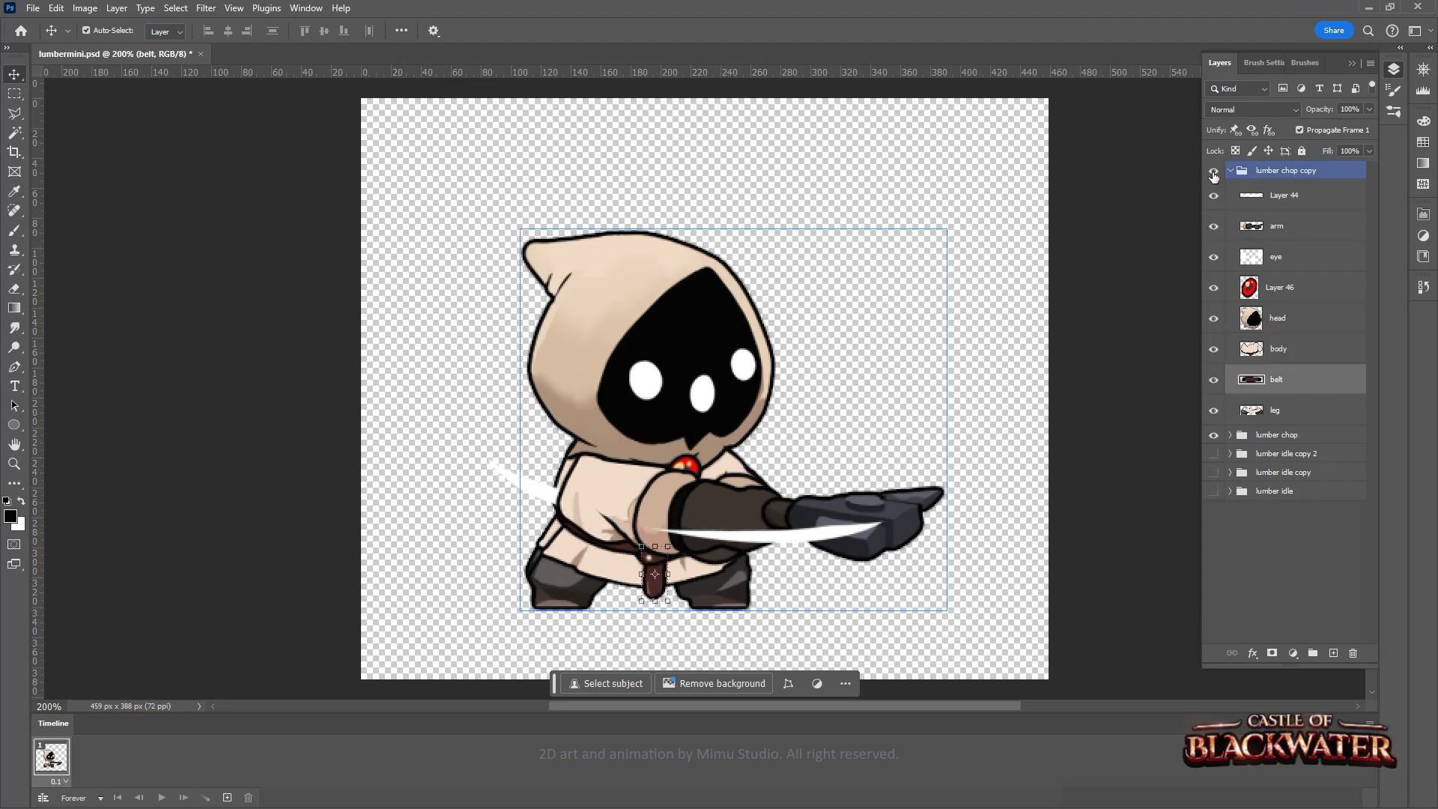
Tilt the head, eye and gem layers together about -2.26°
left_click(1277, 318)
left_click(1275, 256, "shift")
key("ctrl+t")
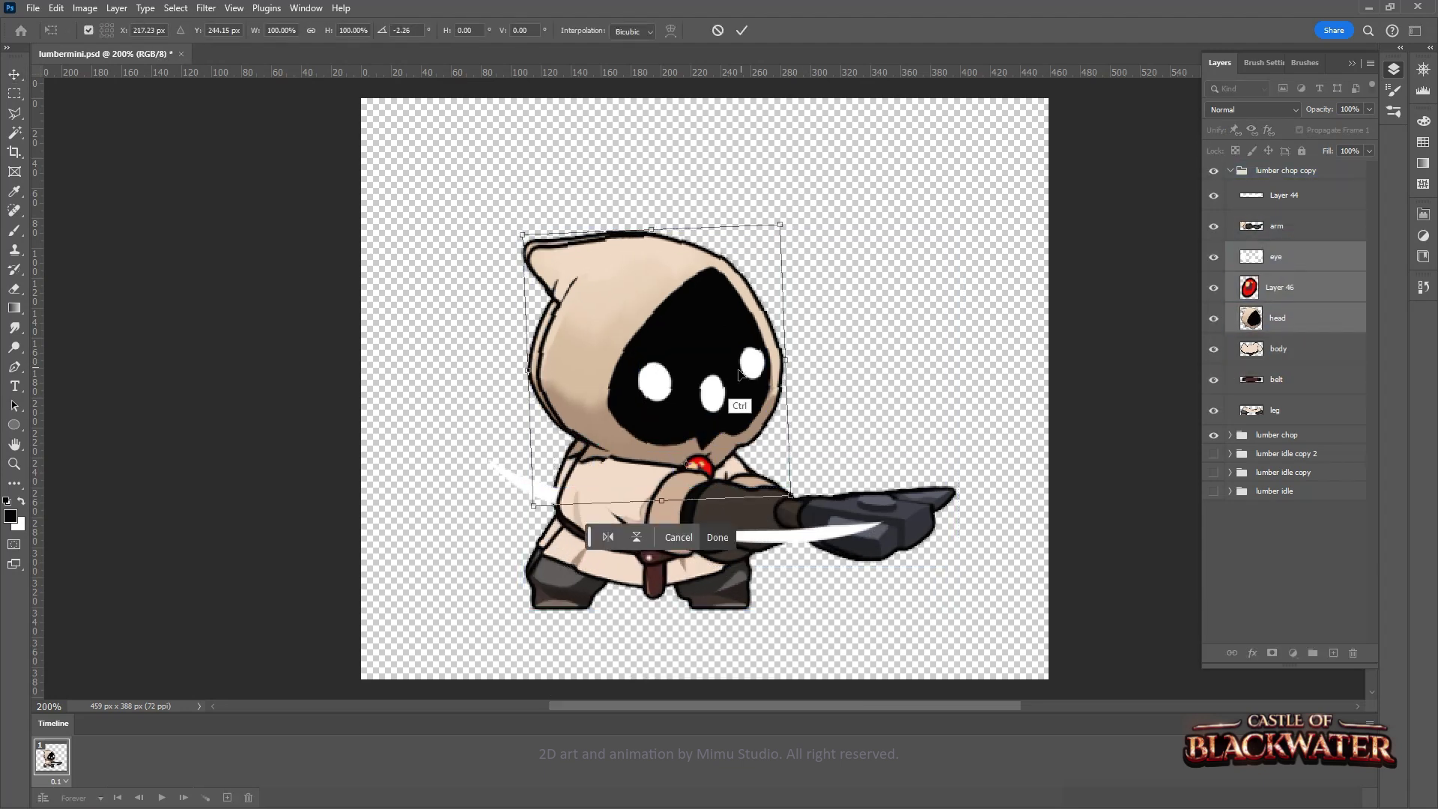
key("Return")
Hide the lumber chop copy group and select the lumber chop group
left_click(1221, 171)
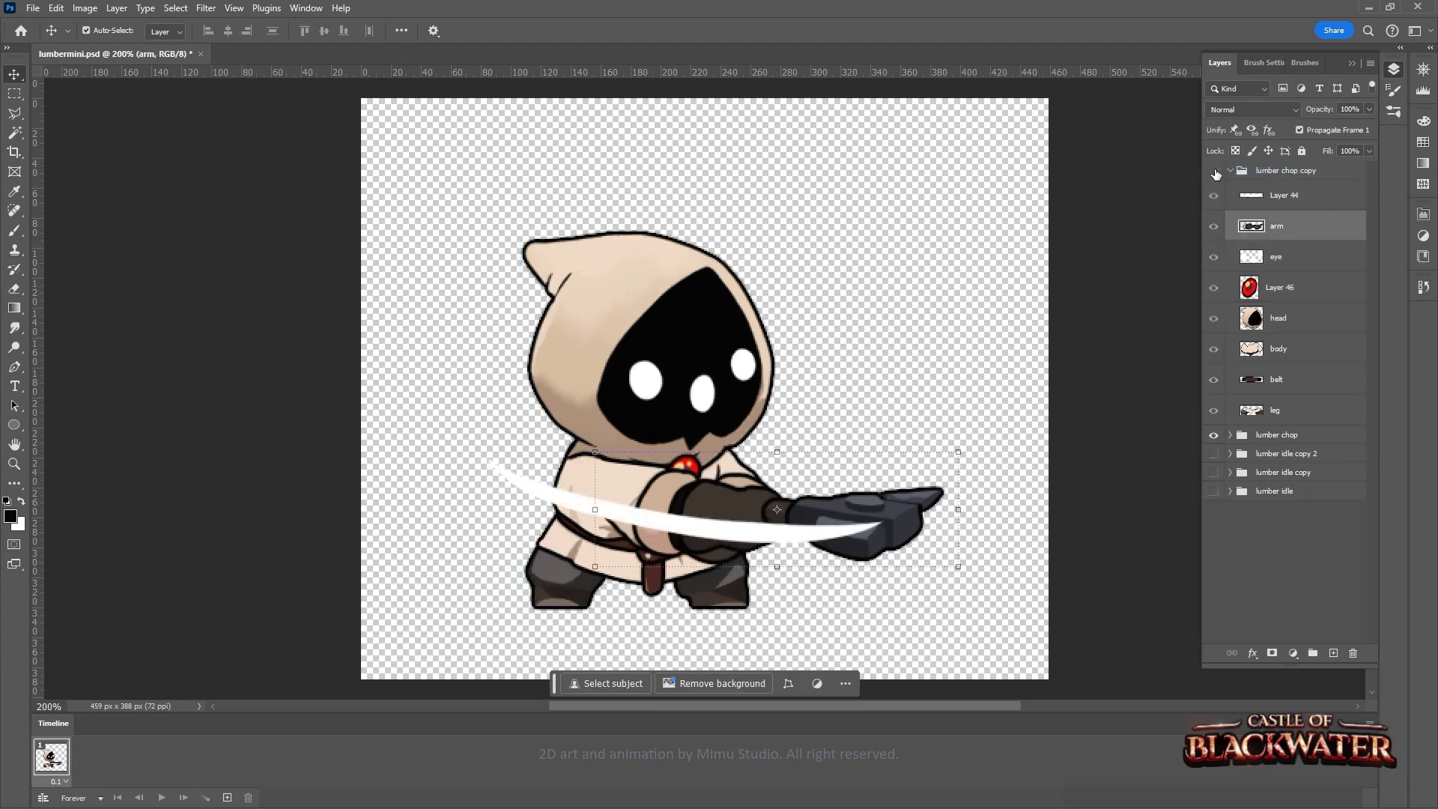
left_click(1213, 171)
left_click(1230, 170)
left_click(1230, 189)
left_click(1245, 191)
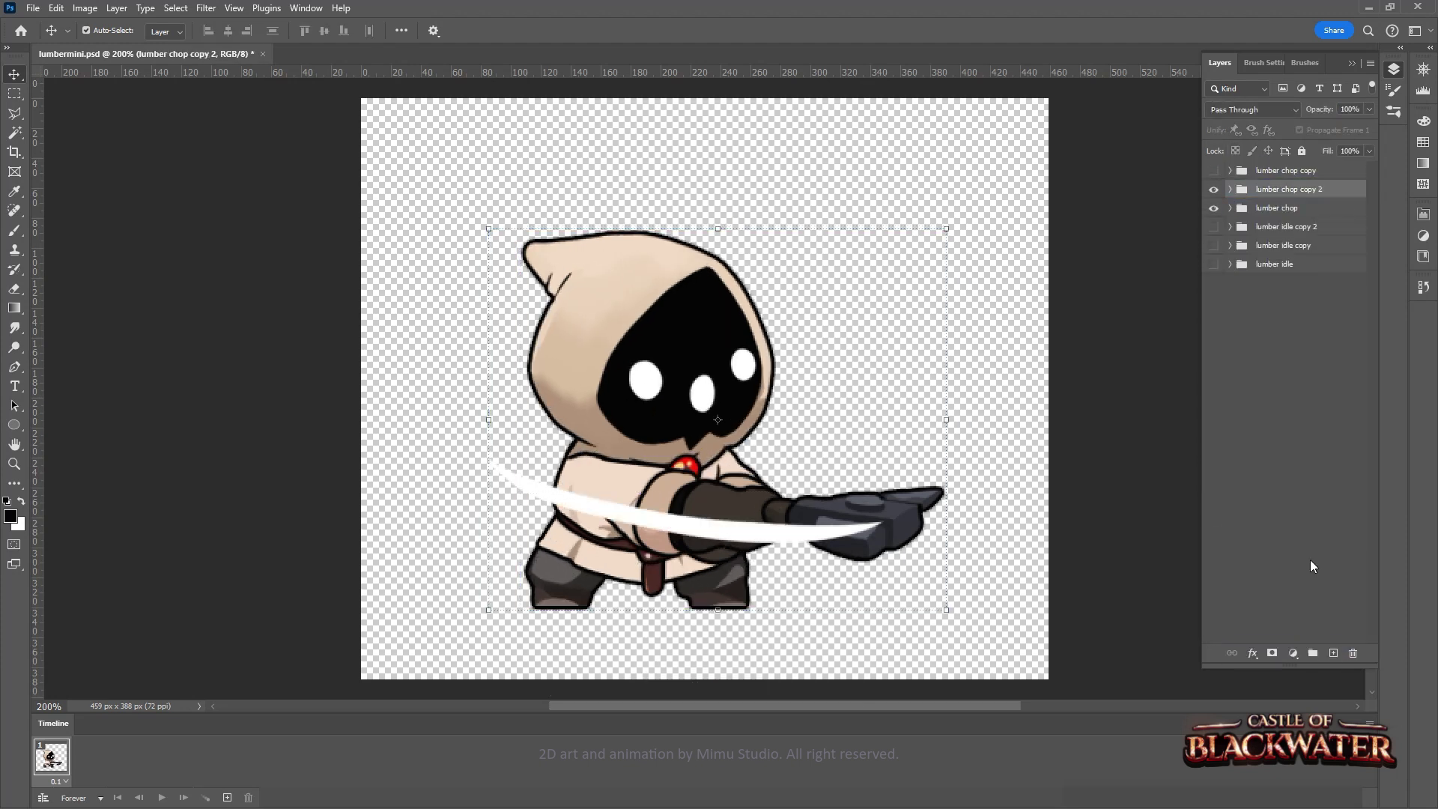
Narrow the outstretched arm layer slightly in lumber chop copy 2
left_click(1230, 189)
left_click(1296, 245)
key("ctrl+t")
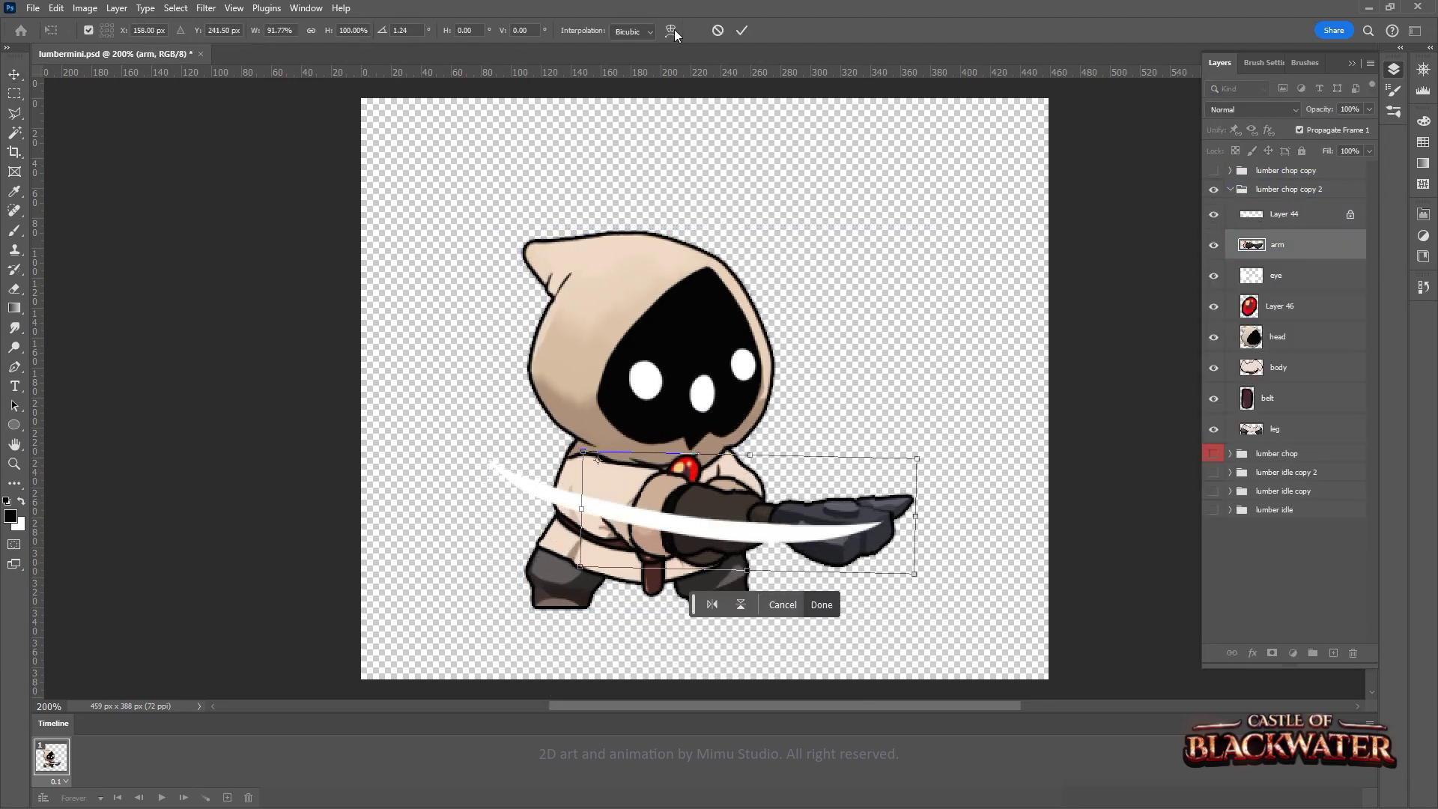
left_click(740, 31)
key("ctrl+t")
left_click_drag(946, 509, 931, 528)
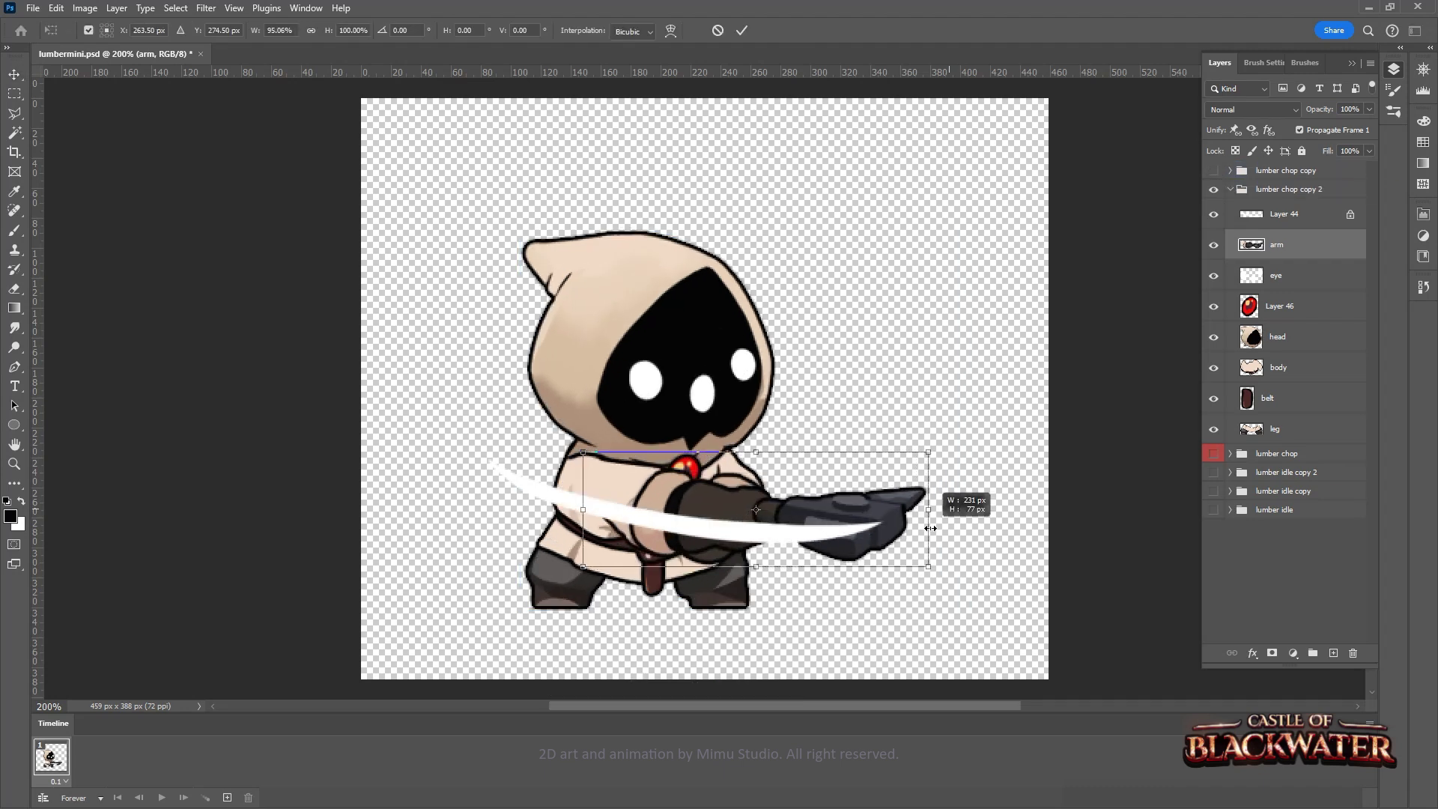
key("Return")
left_click(1214, 170)
Duplicate the lumber chop group into a new top group, lumber chop copy 3
left_click(1235, 173)
left_click(1241, 174)
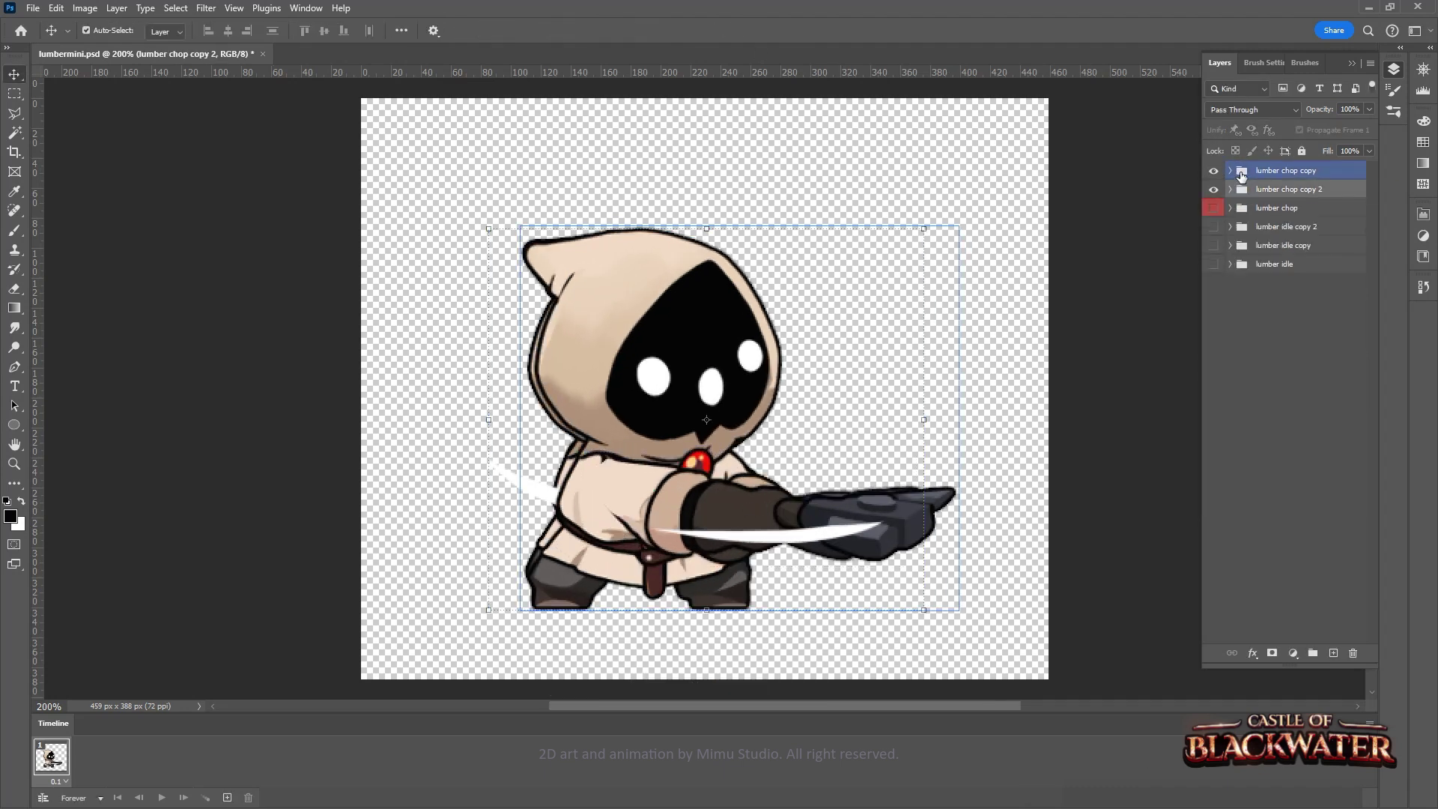
left_click_drag(1336, 650, 1334, 652)
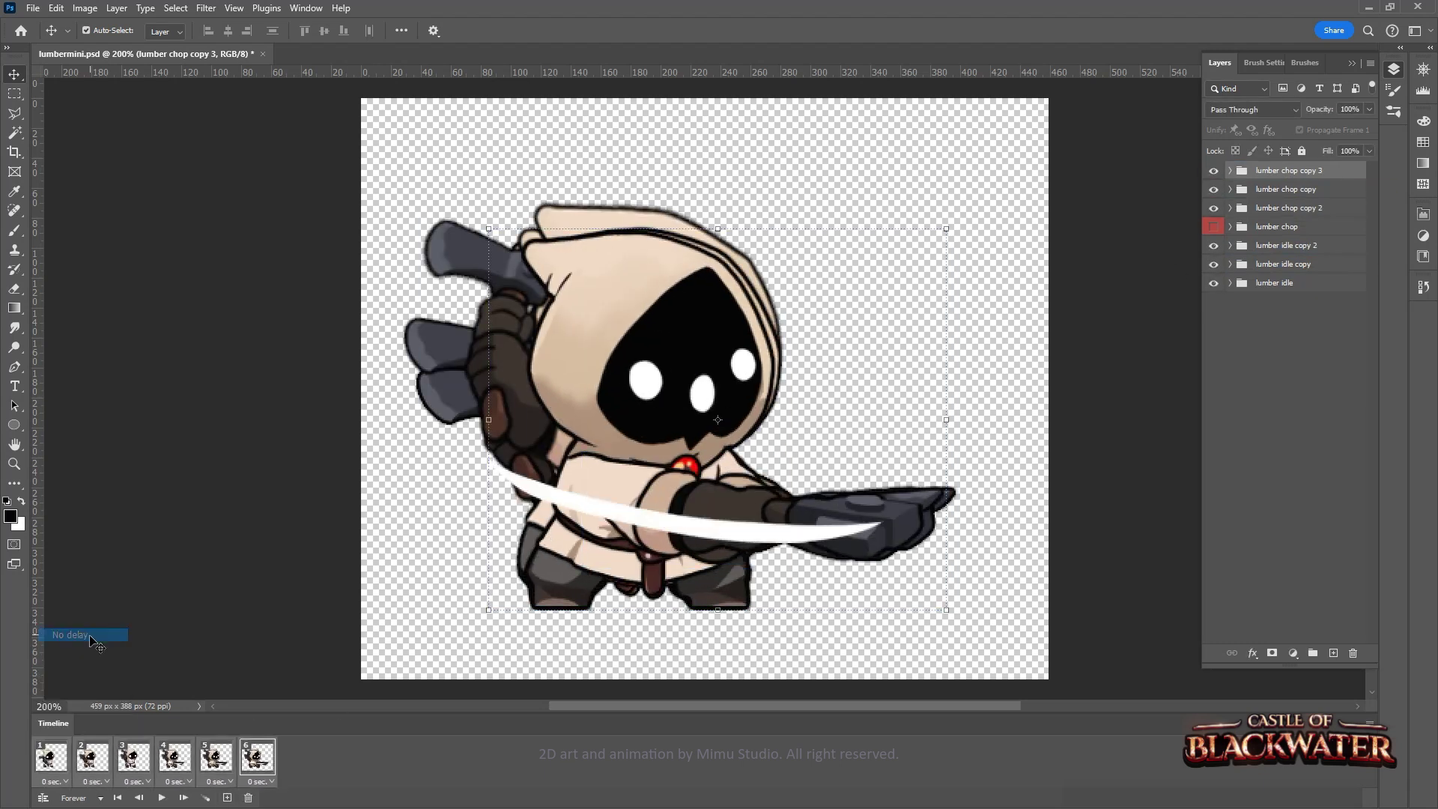
Set the frames to No delay, play the loop, and hide lumber chop copy 3
left_click(92, 635)
left_click(161, 797)
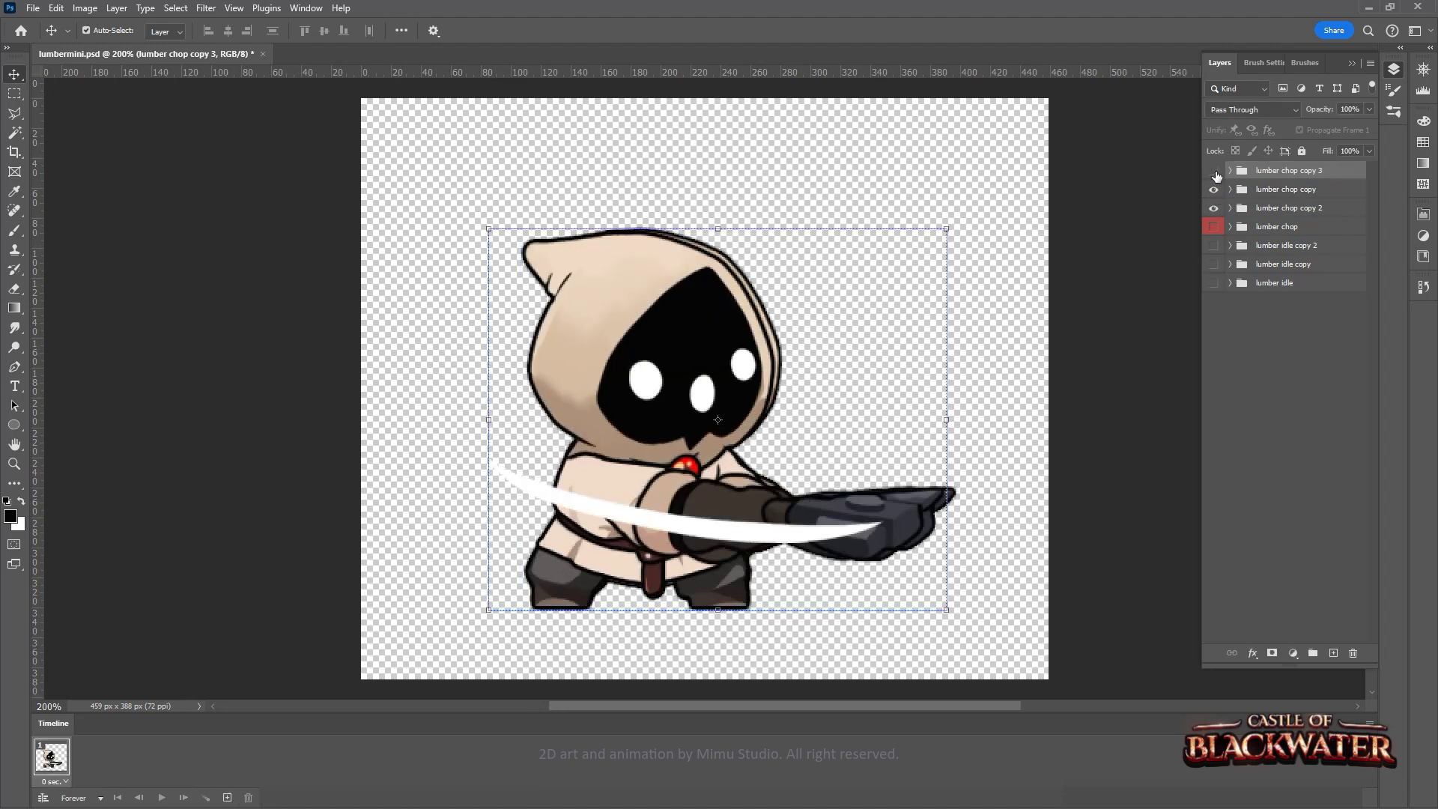
left_click(1214, 171)
Begin a free transform on the head layer in lumber chop copy
left_click(1229, 190)
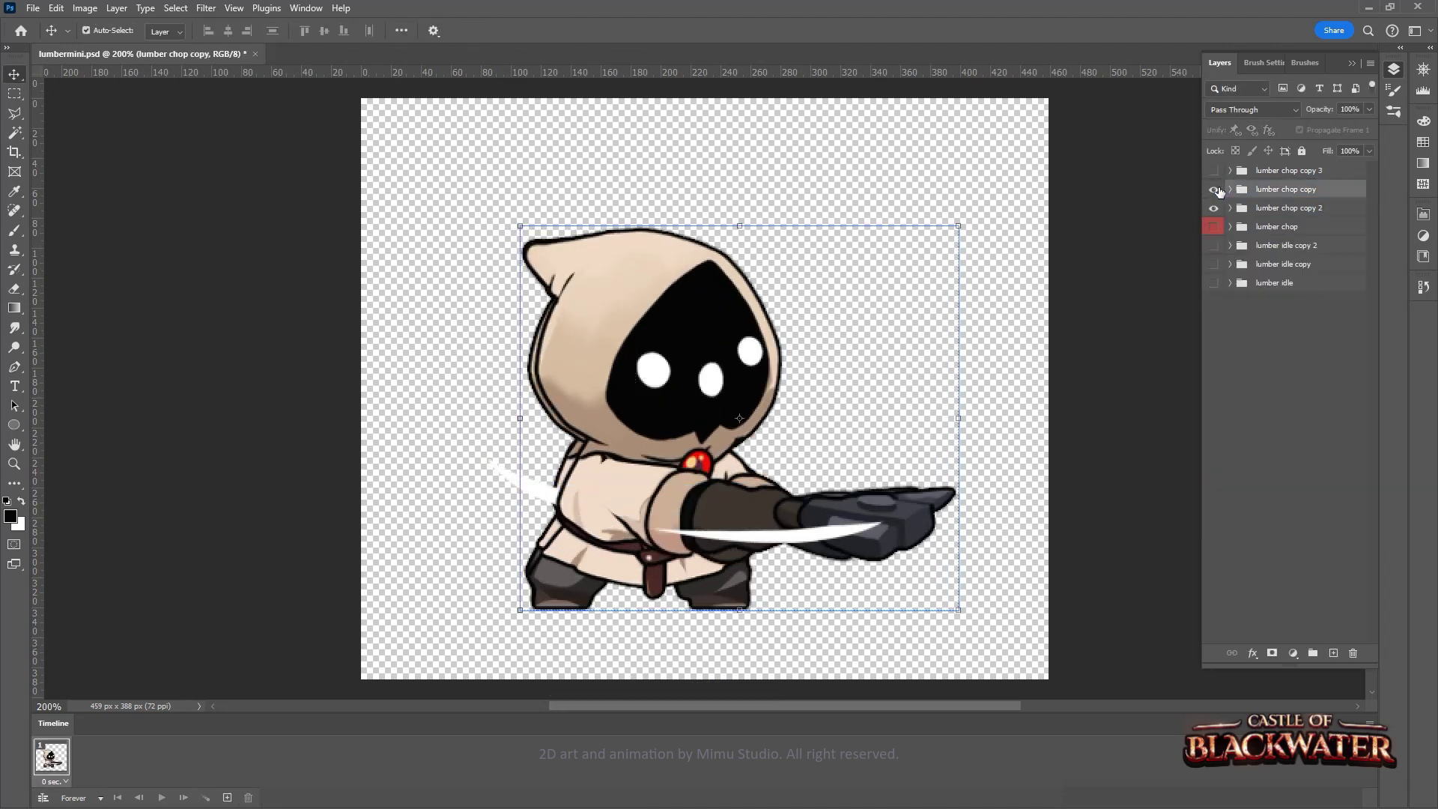
left_click(1274, 334)
key("ctrl+t")
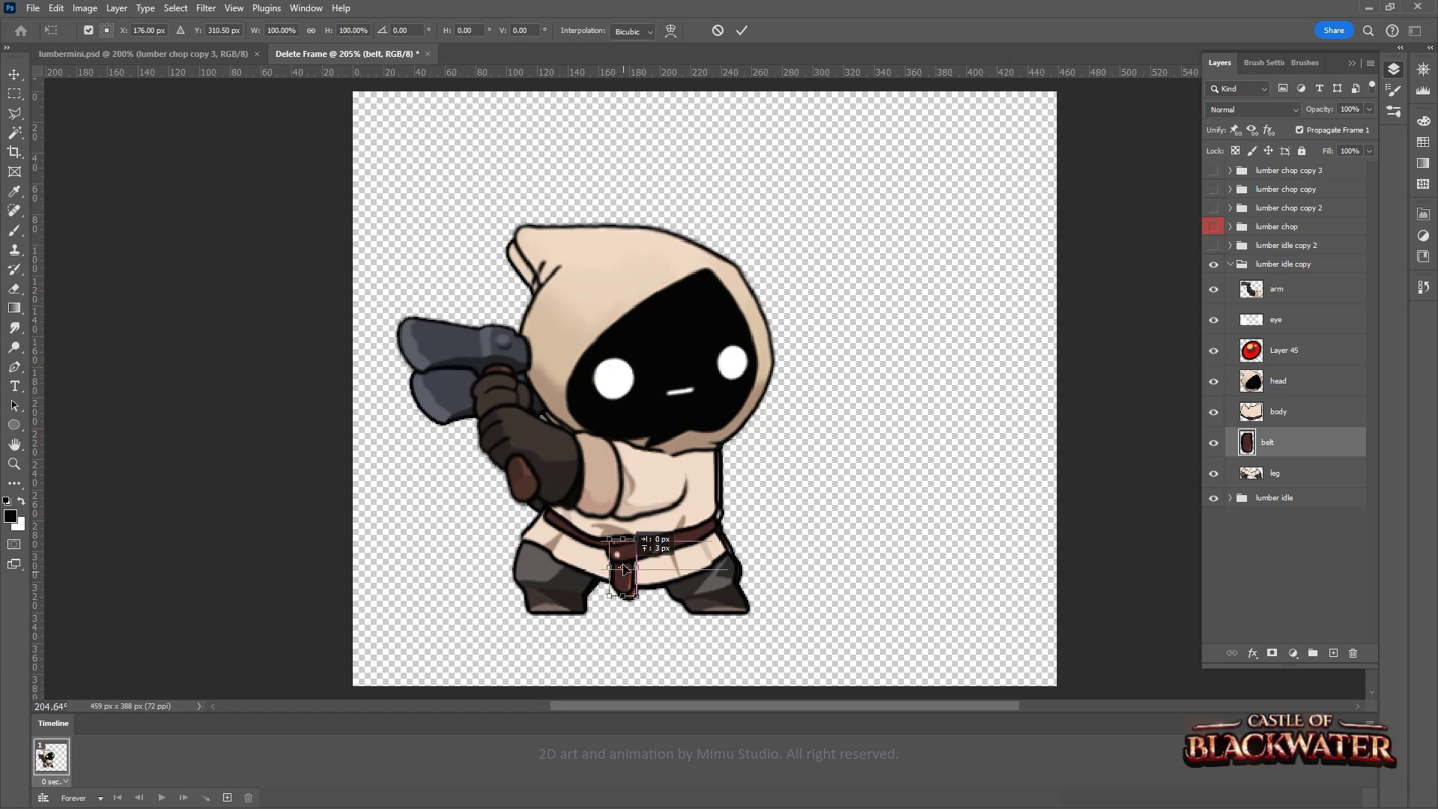
Skew the hanging belt strap sideways in the lumber idle copy pose
right_click(624, 599)
left_click(659, 323)
left_click_drag(623, 599, 632, 605)
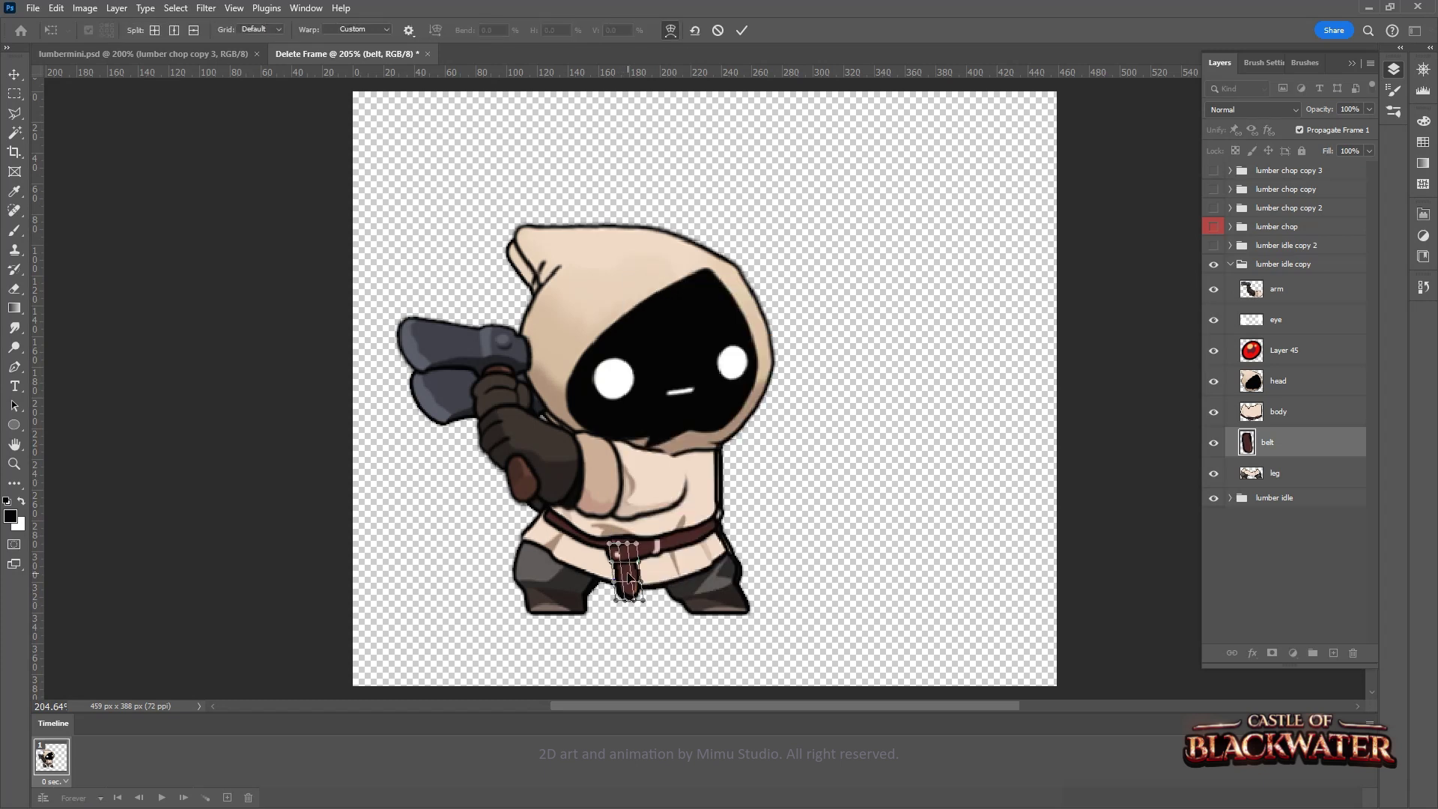
Show only lumber chop copy 2 and start transforming its belt layer
left_click(1214, 245)
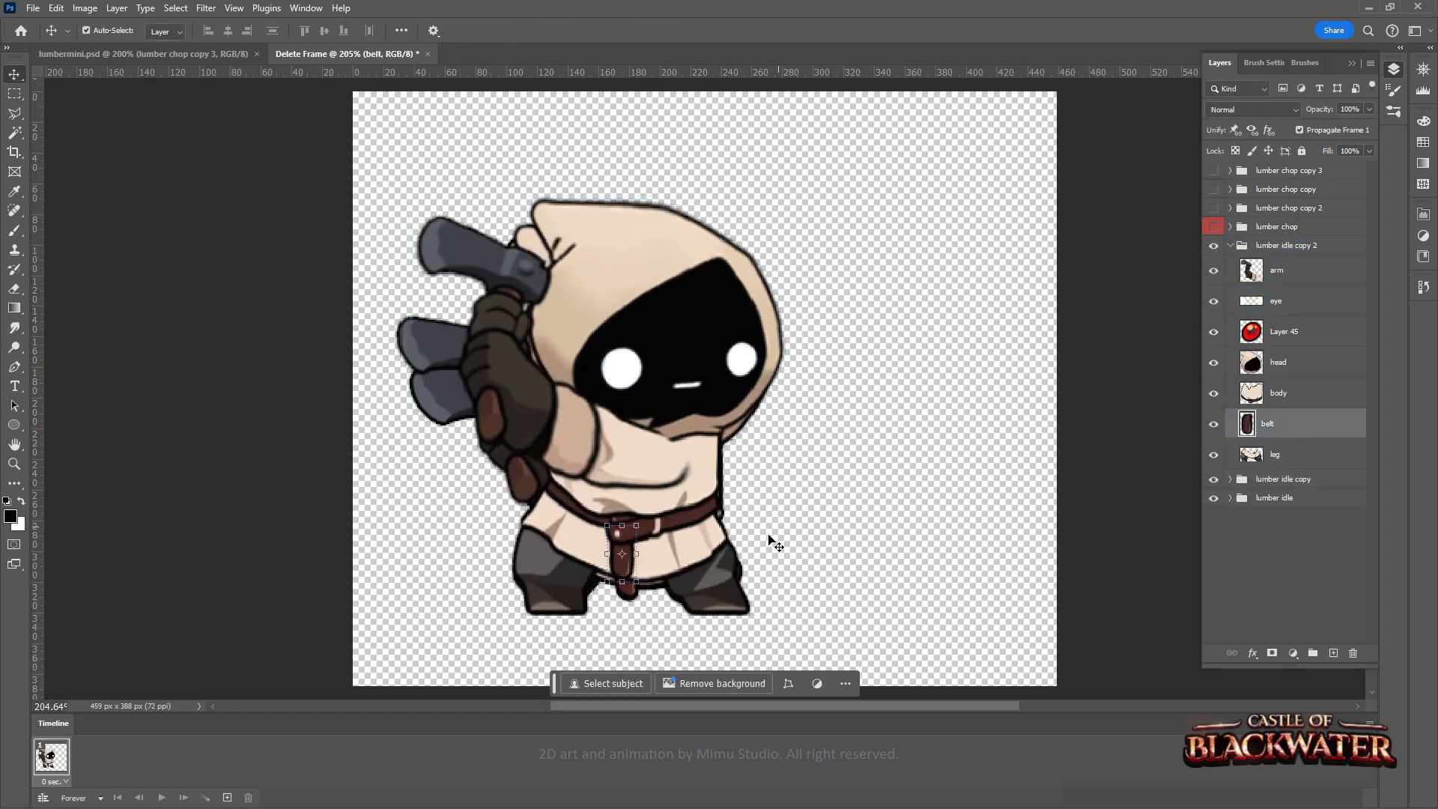
left_click(1214, 207, "alt")
left_click(1273, 417)
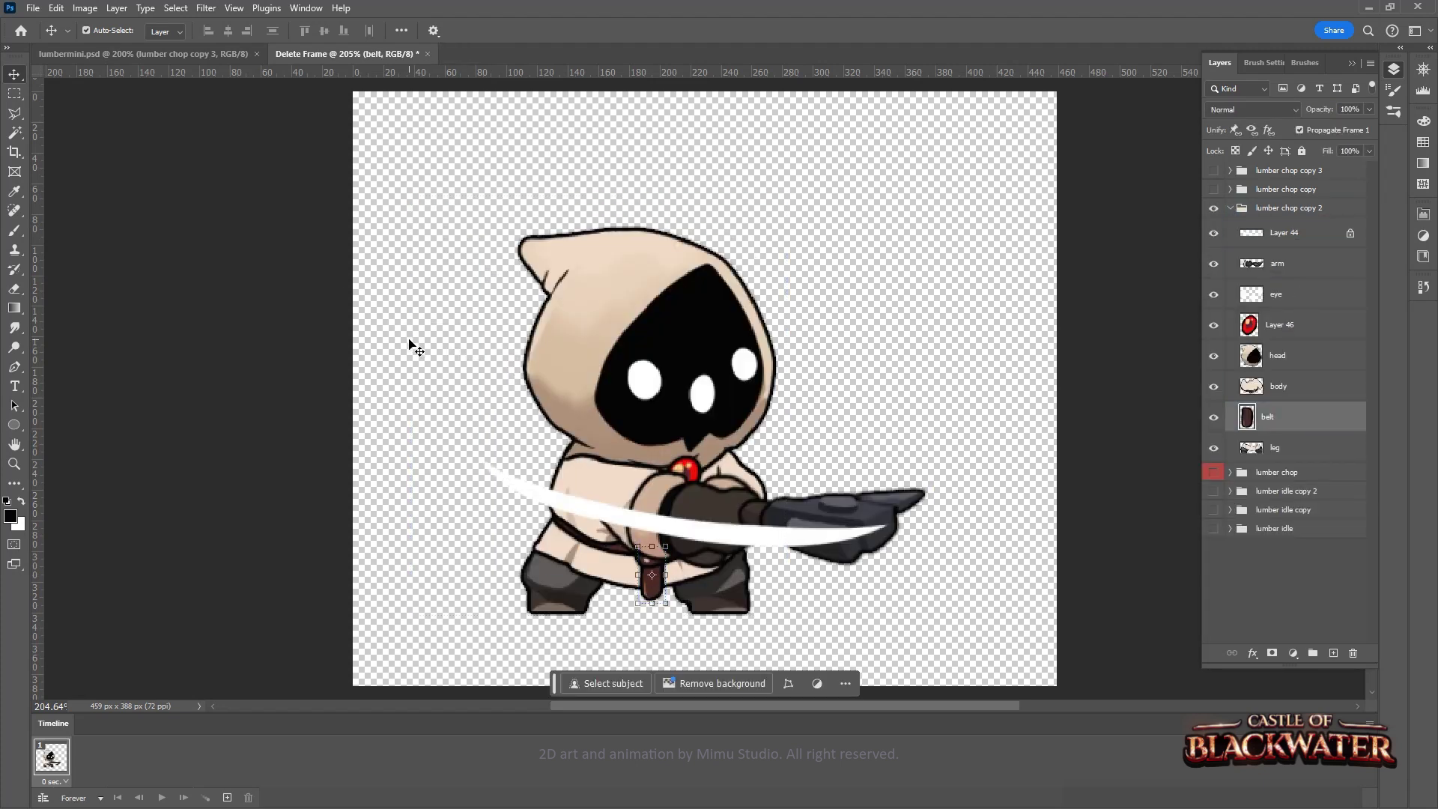
key("ctrl+plus")
key("ctrl+t")
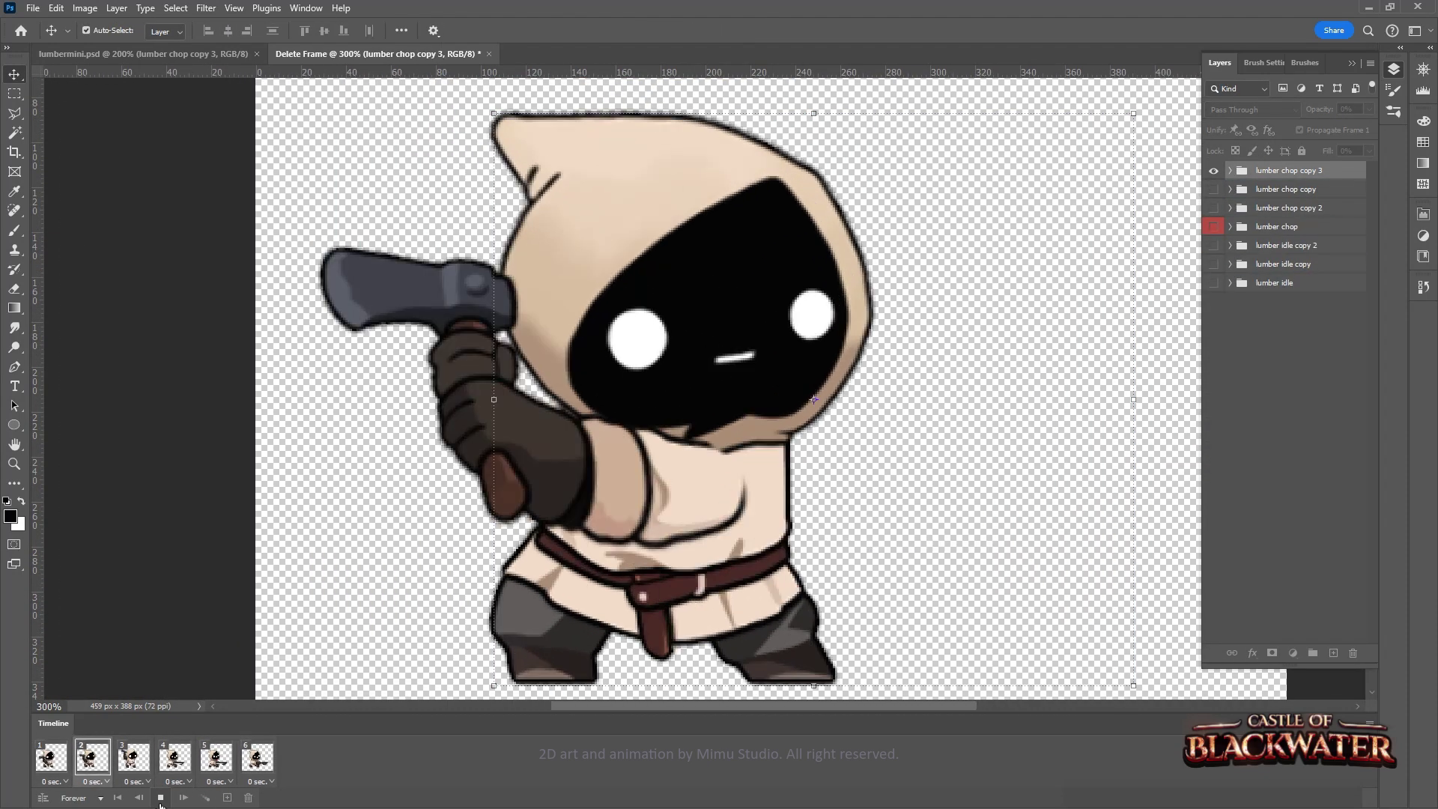
On frame 6, rotate the lumber idle belt strap about -2.3° and switch to Warp
left_click(259, 762)
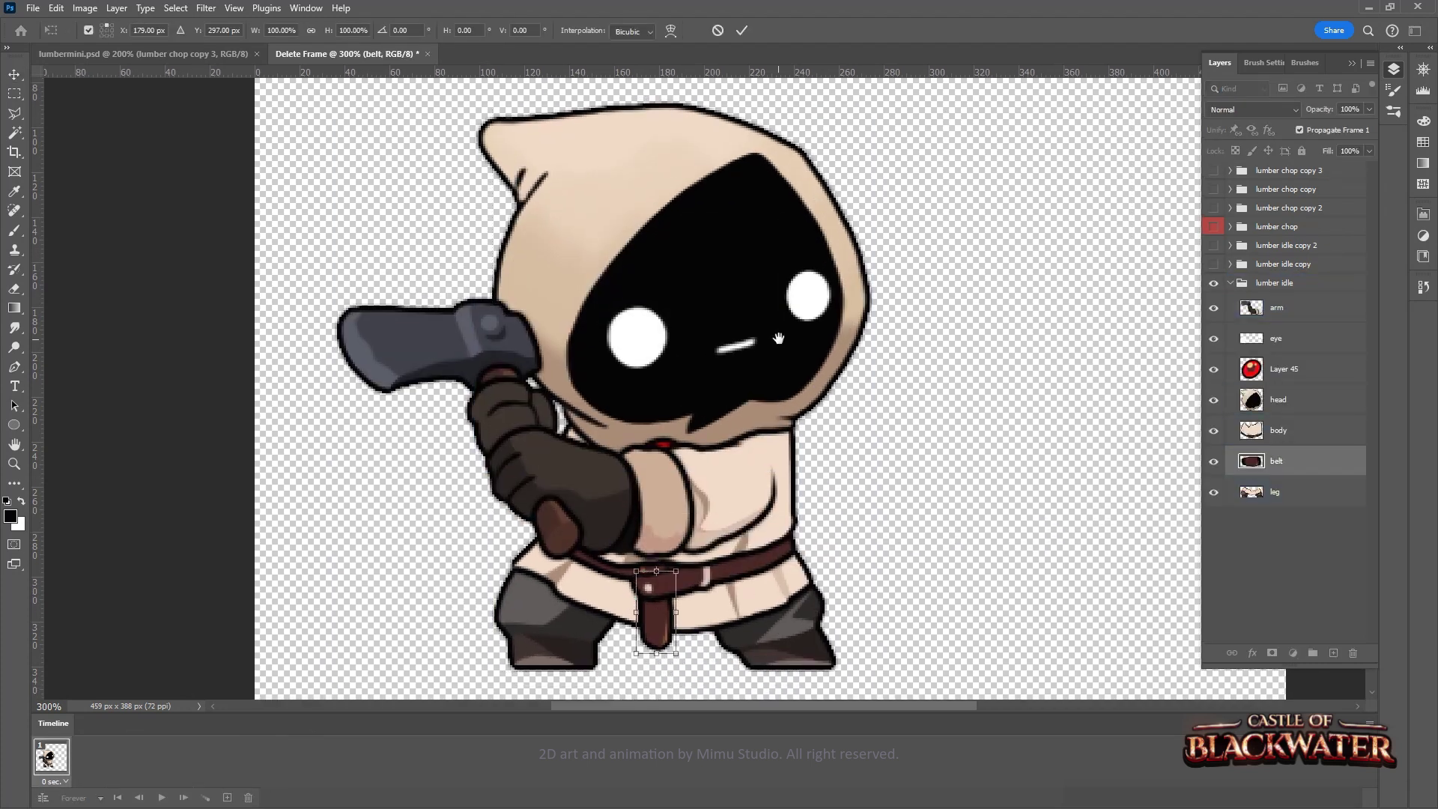
right_click(654, 304)
left_click(681, 369)
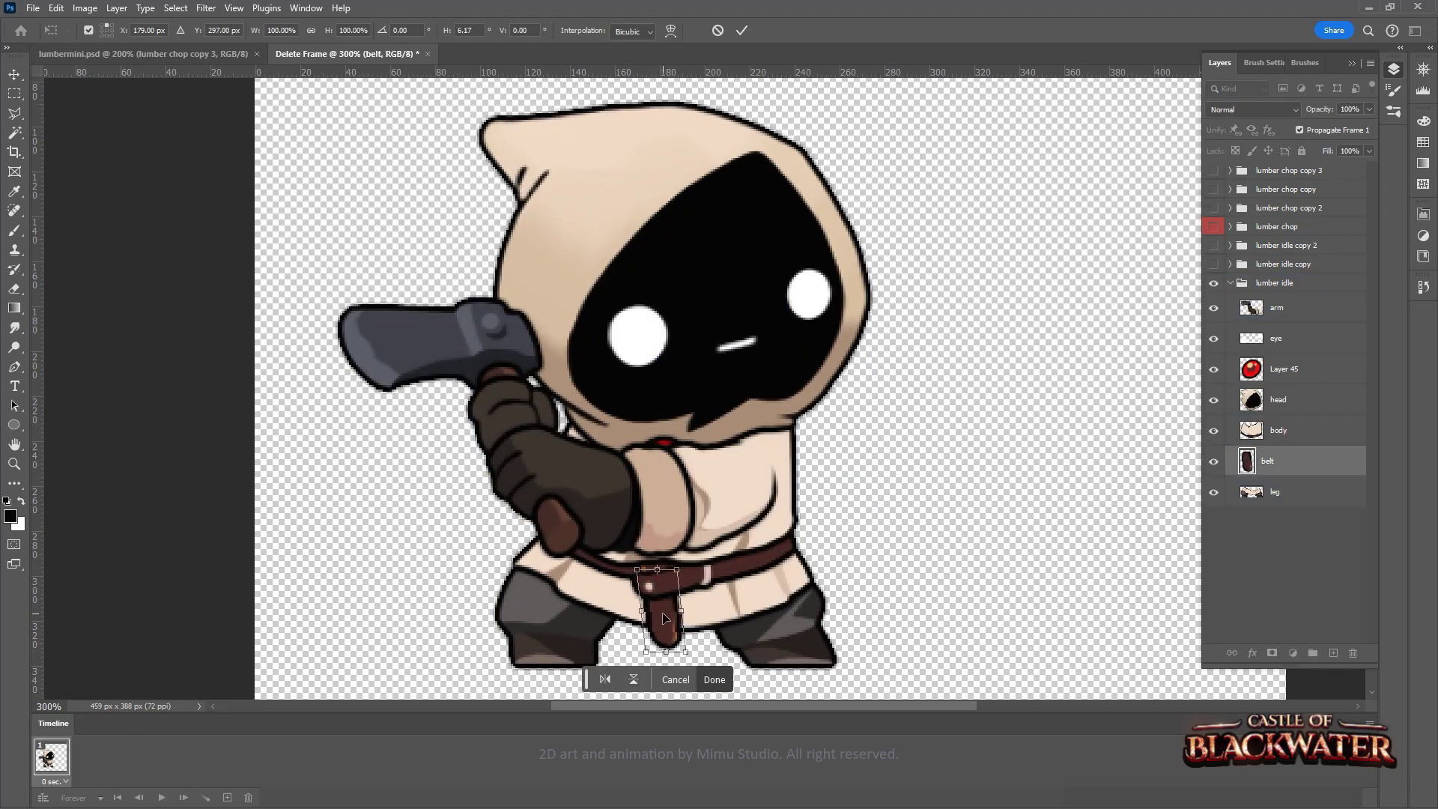
left_click_drag(731, 647, 730, 644)
left_click(669, 31)
key("ctrl+plus")
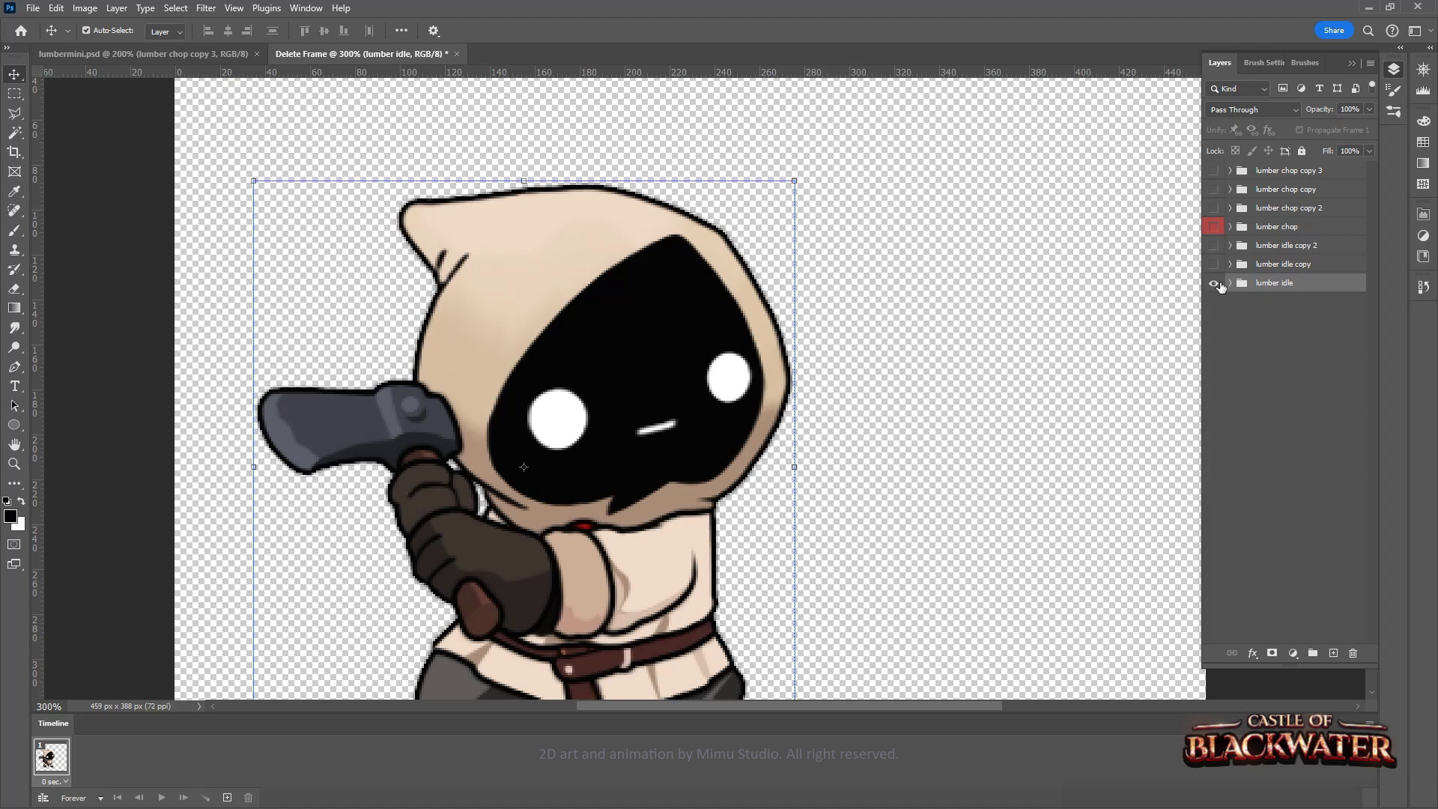
Warp the head in lumber idle copy 2, collapse the group, and play the six frames
left_click(1292, 389)
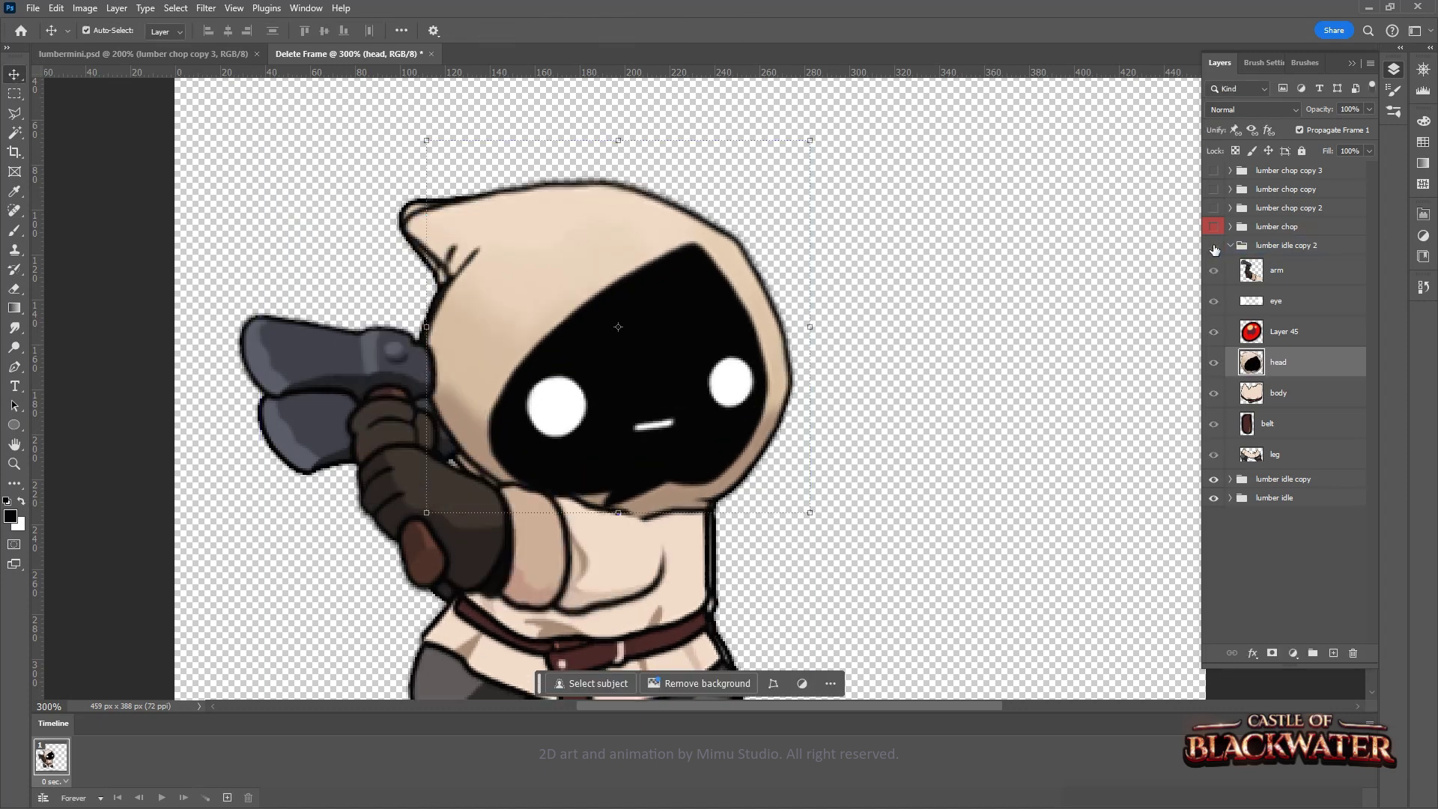
key("ctrl+t")
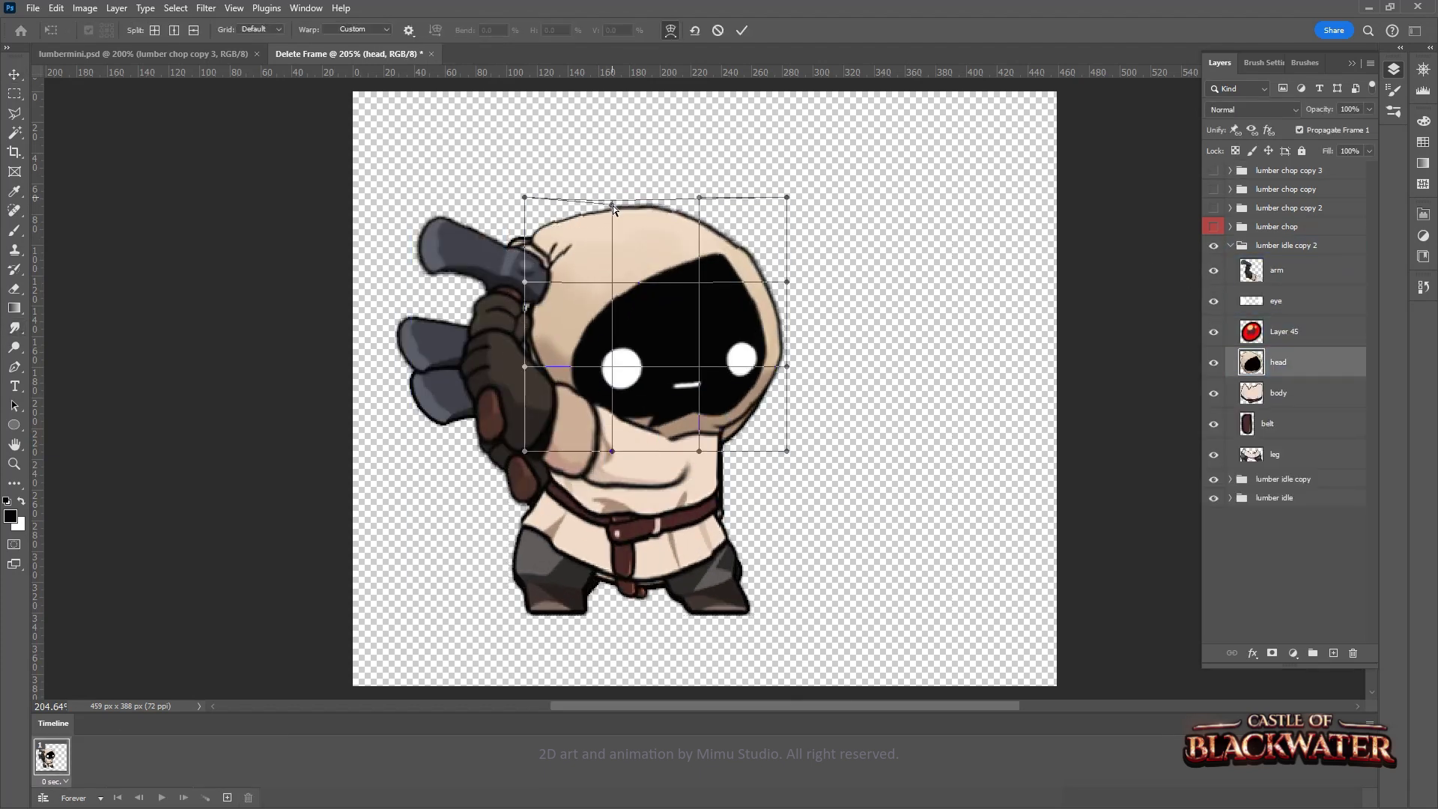
left_click(742, 30)
left_click(1229, 244)
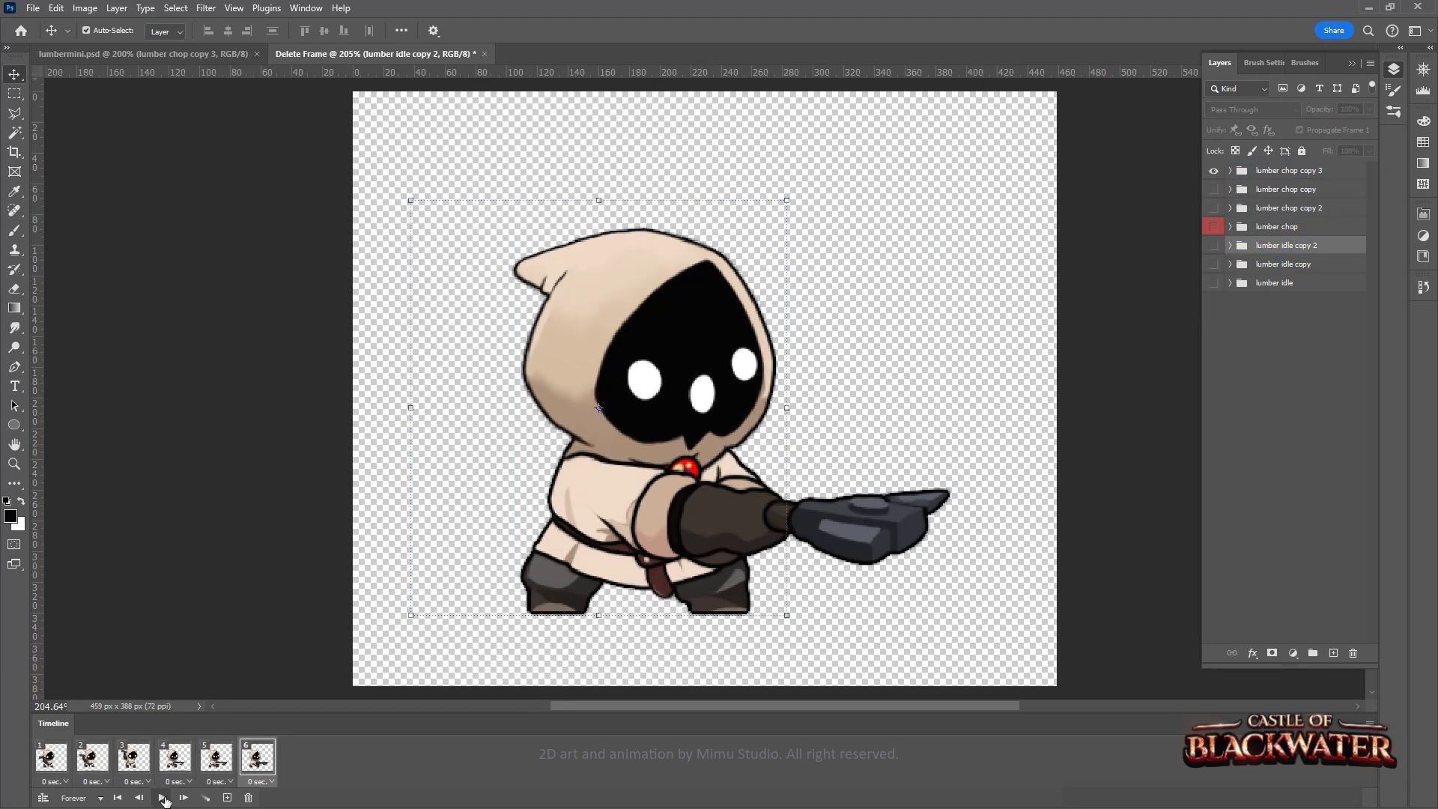
left_click(163, 799)
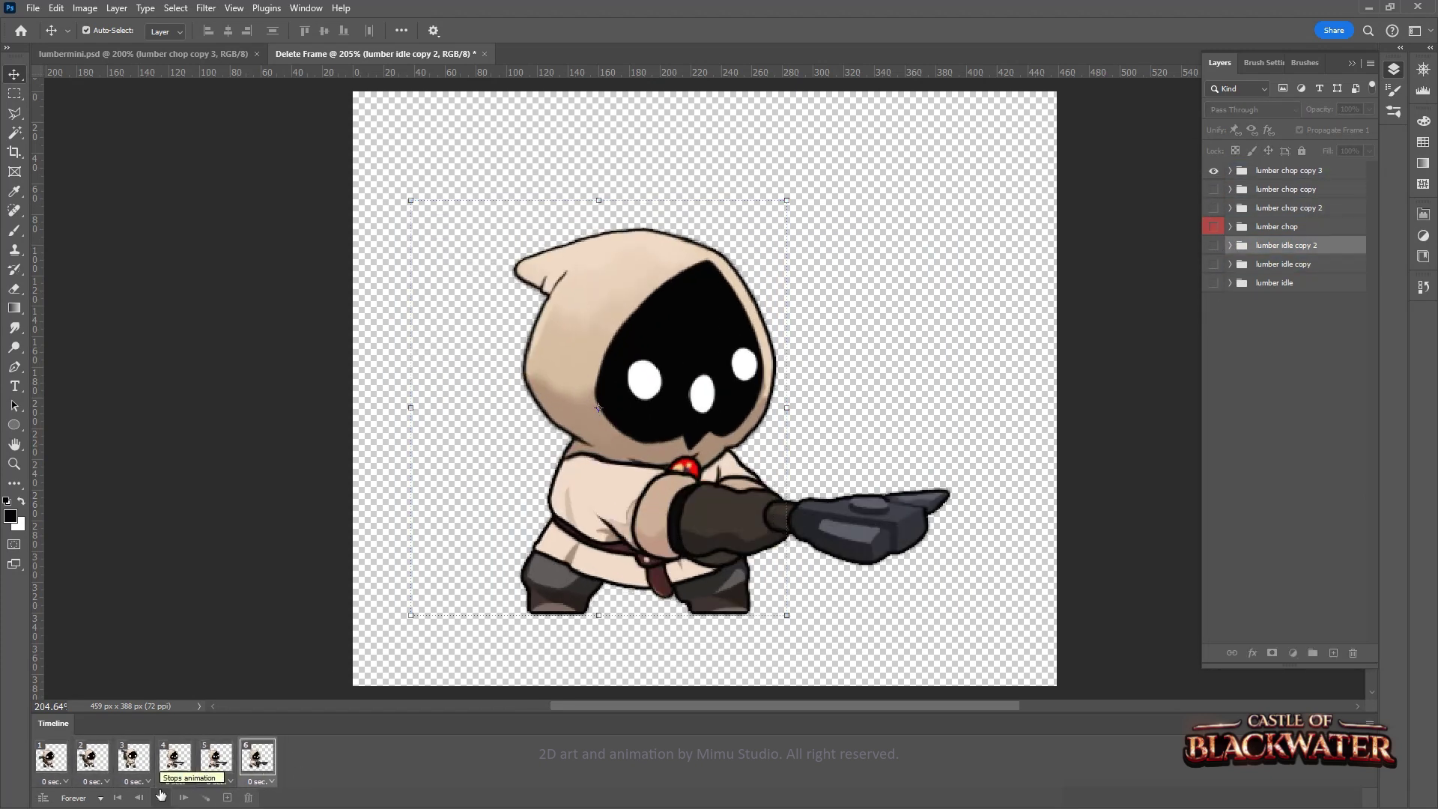